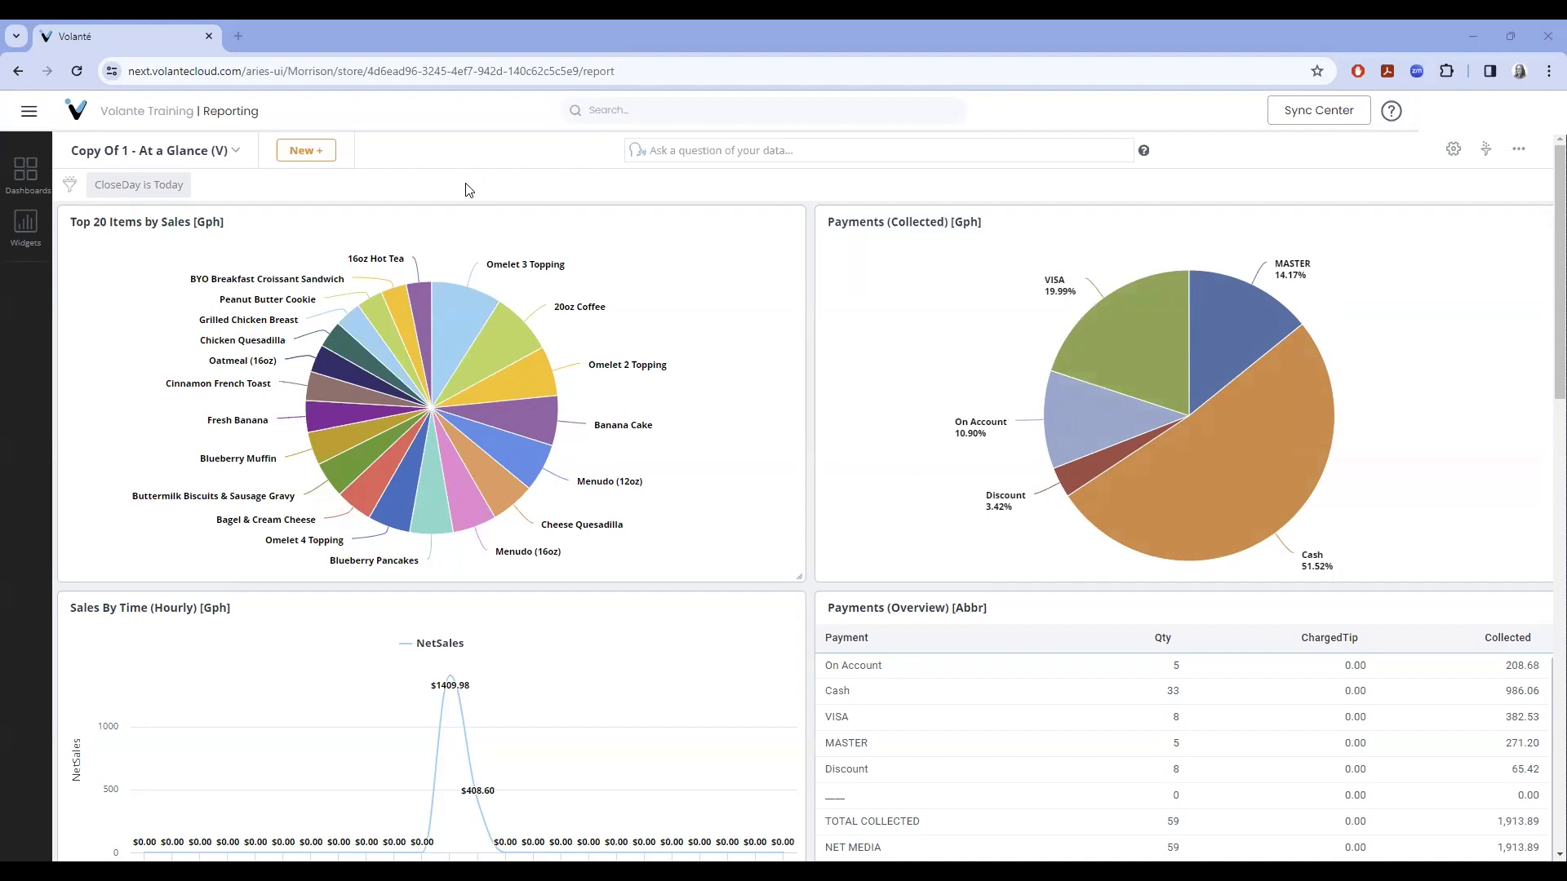
- Change the Copy Of 1 - At a Glance CloseDay filter from Today to custom date 02/20/2024 and apply it
{"action": "left_click", "coordinate": [22, 185]}
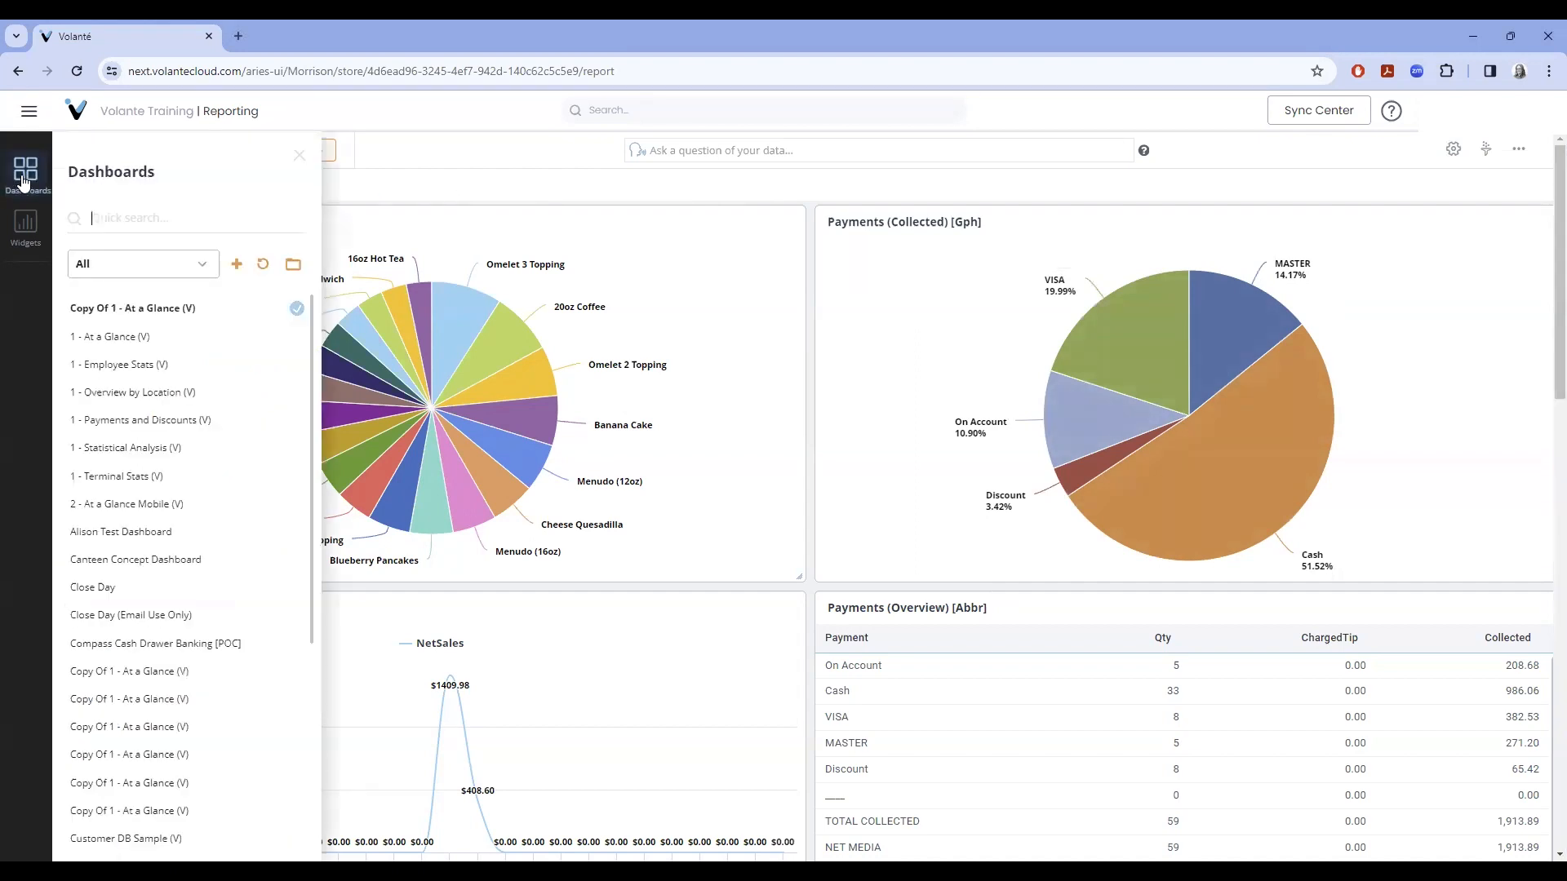
{"action": "left_click", "coordinate": [22, 186]}
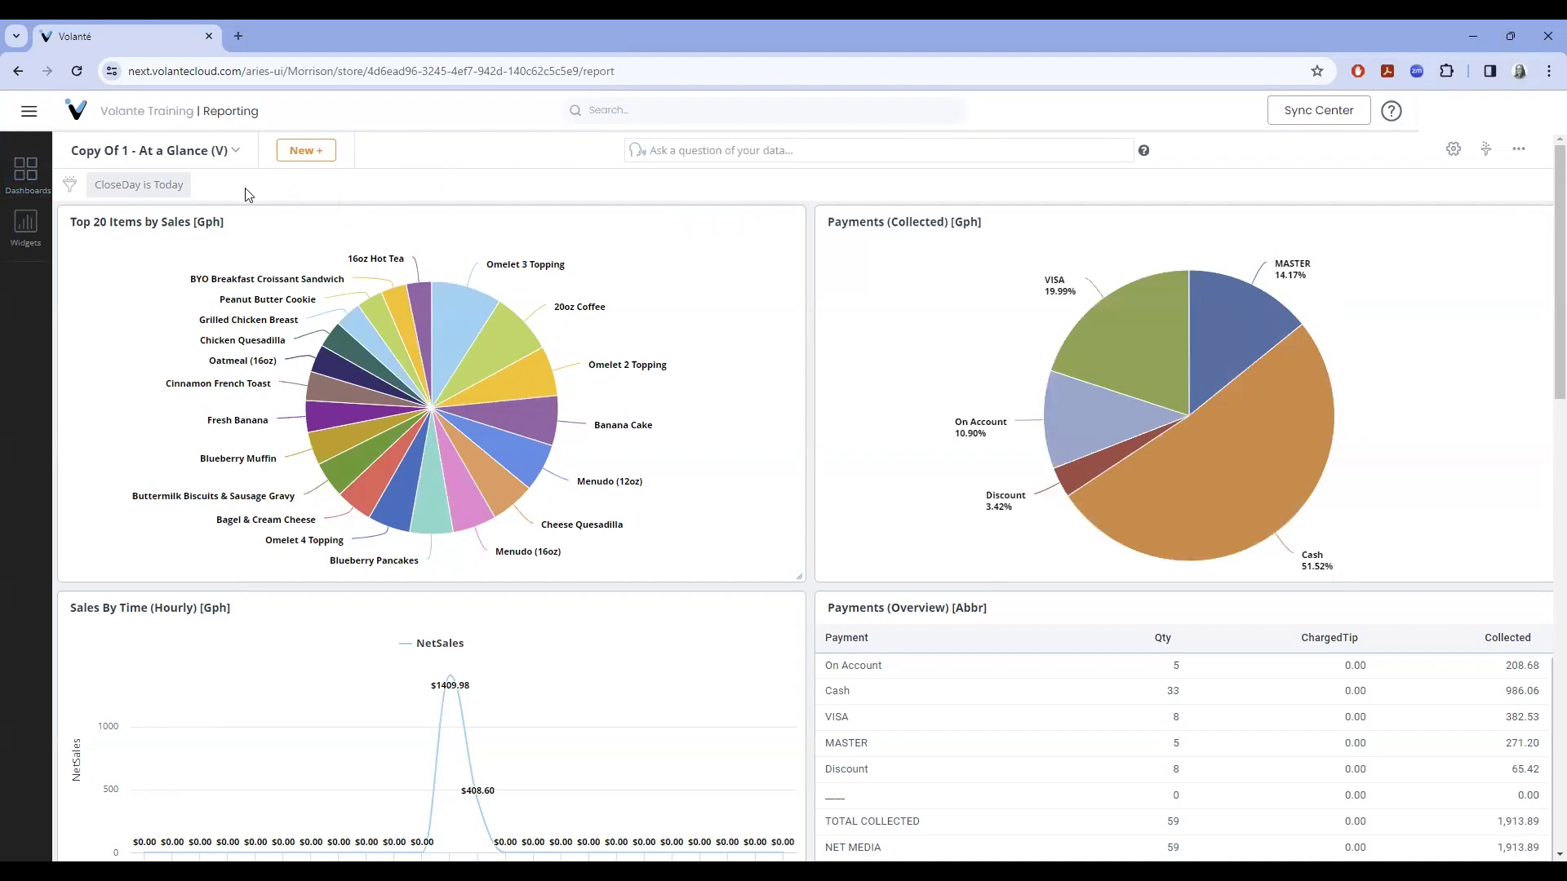
{"action": "left_click", "coordinate": [178, 198]}
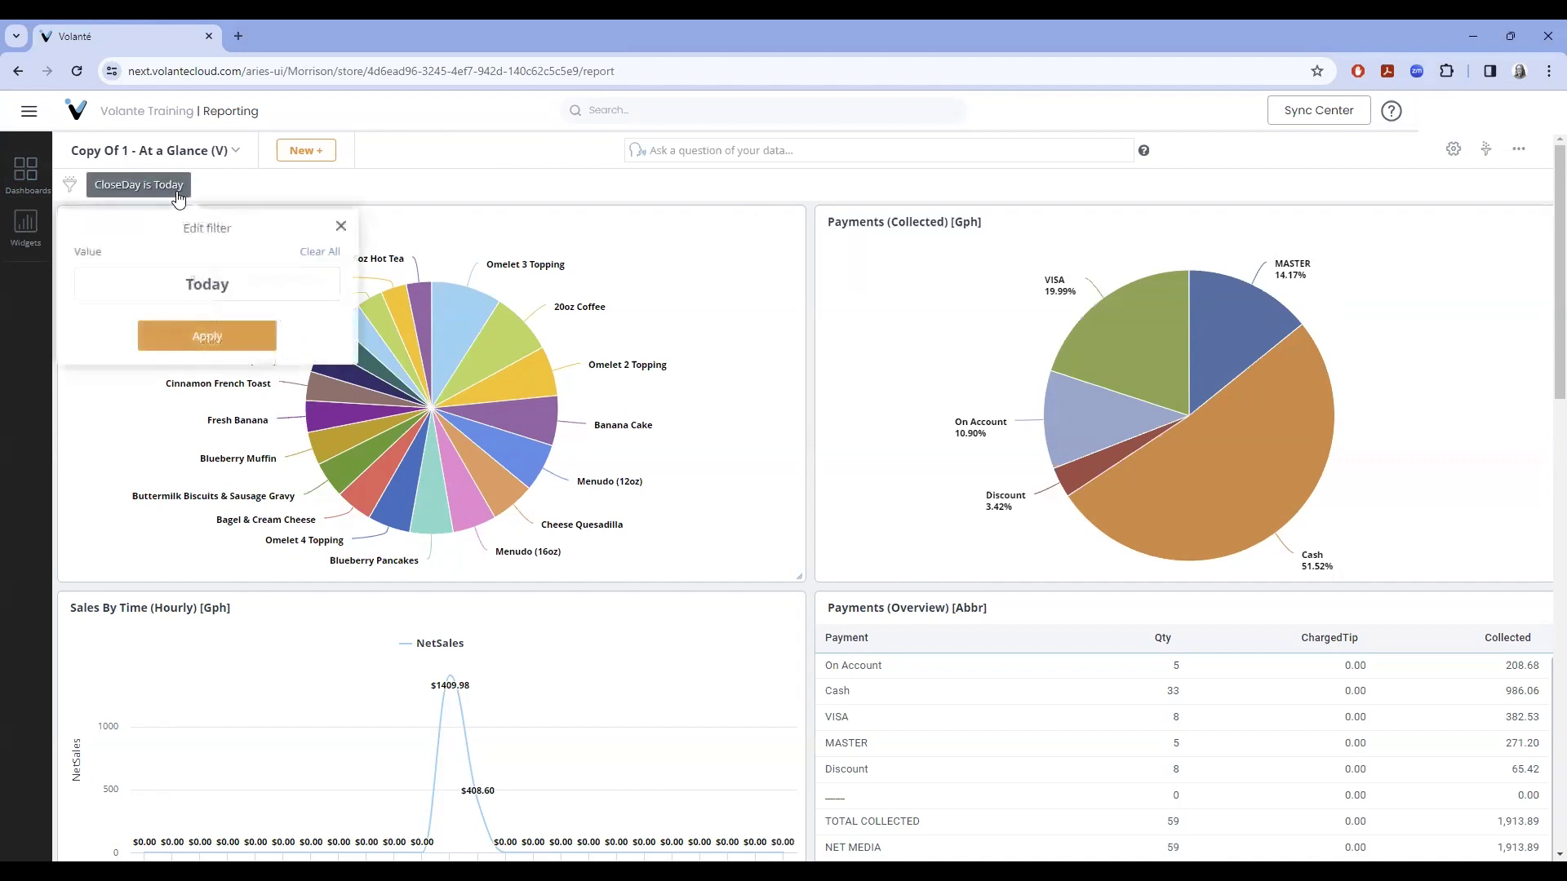
{"action": "left_click", "coordinate": [240, 288]}
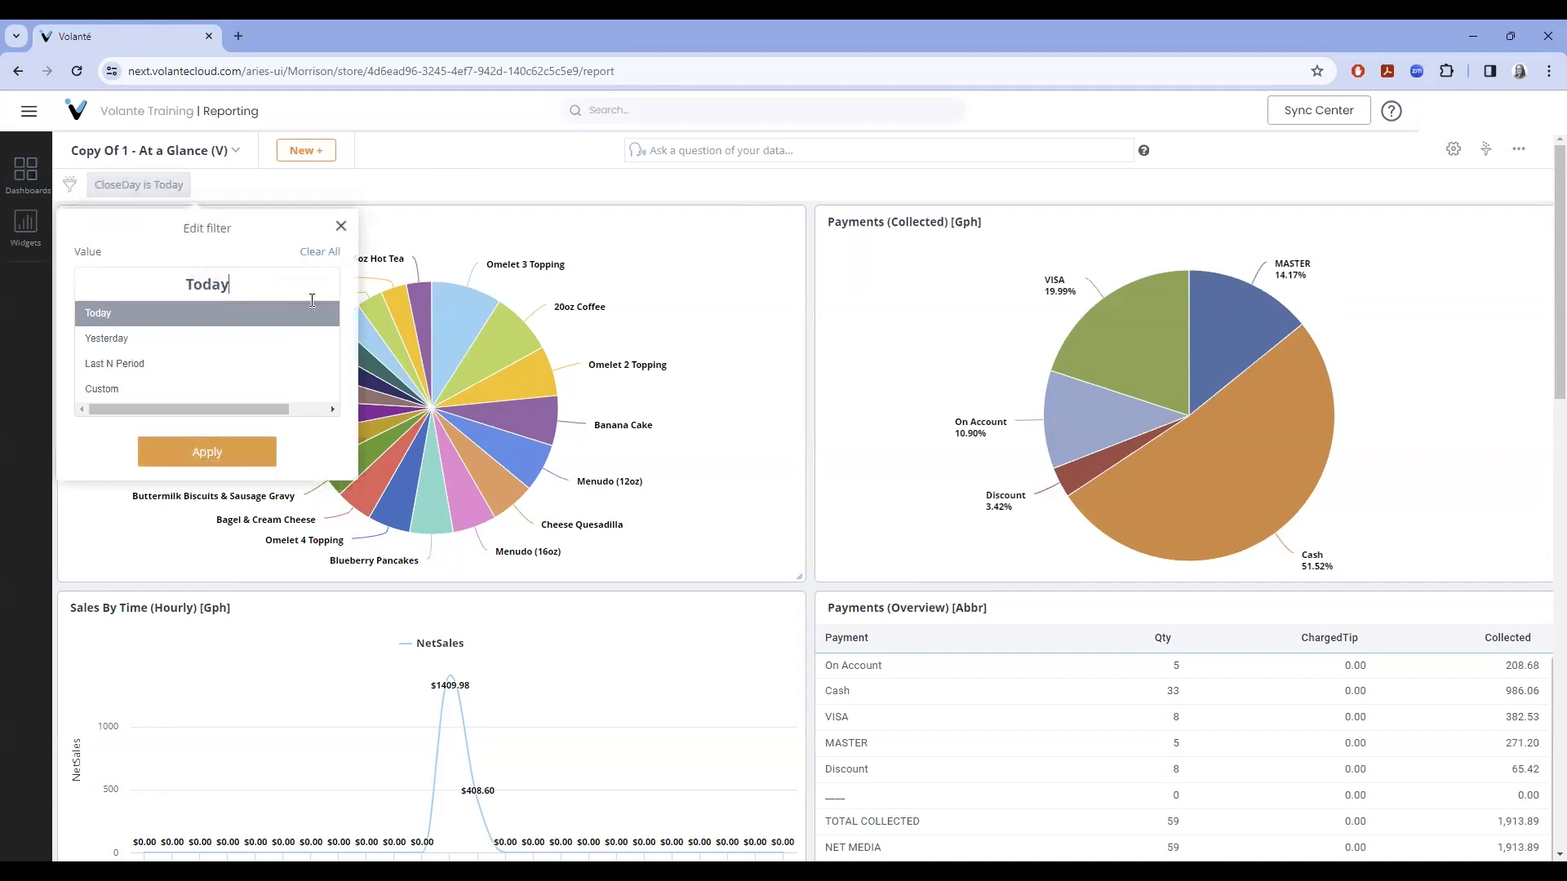
{"action": "left_click", "coordinate": [201, 394]}
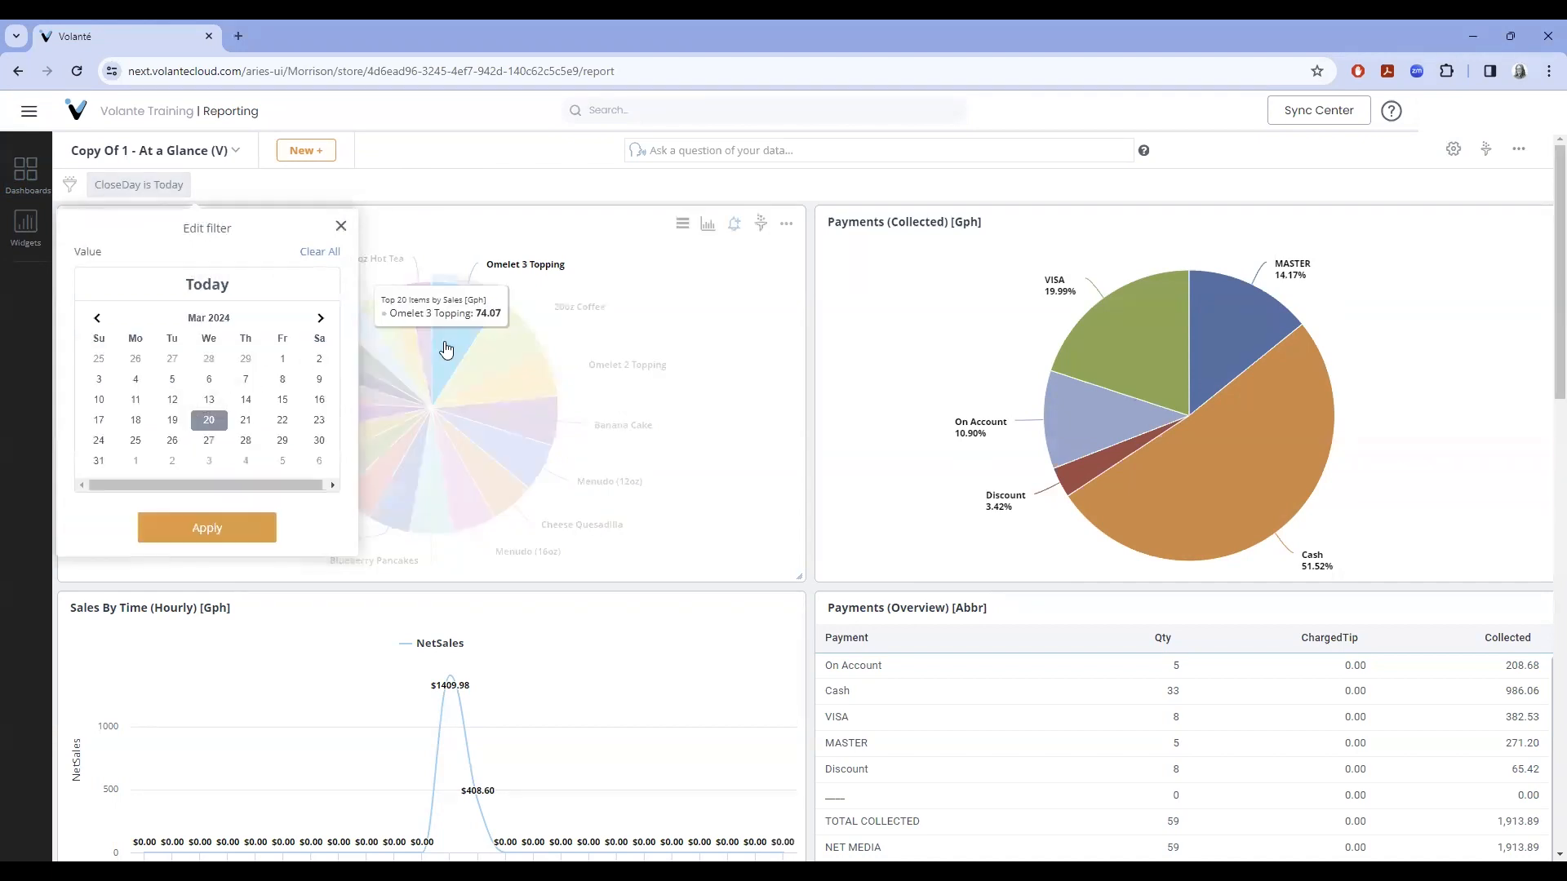
{"action": "left_click", "coordinate": [97, 320]}
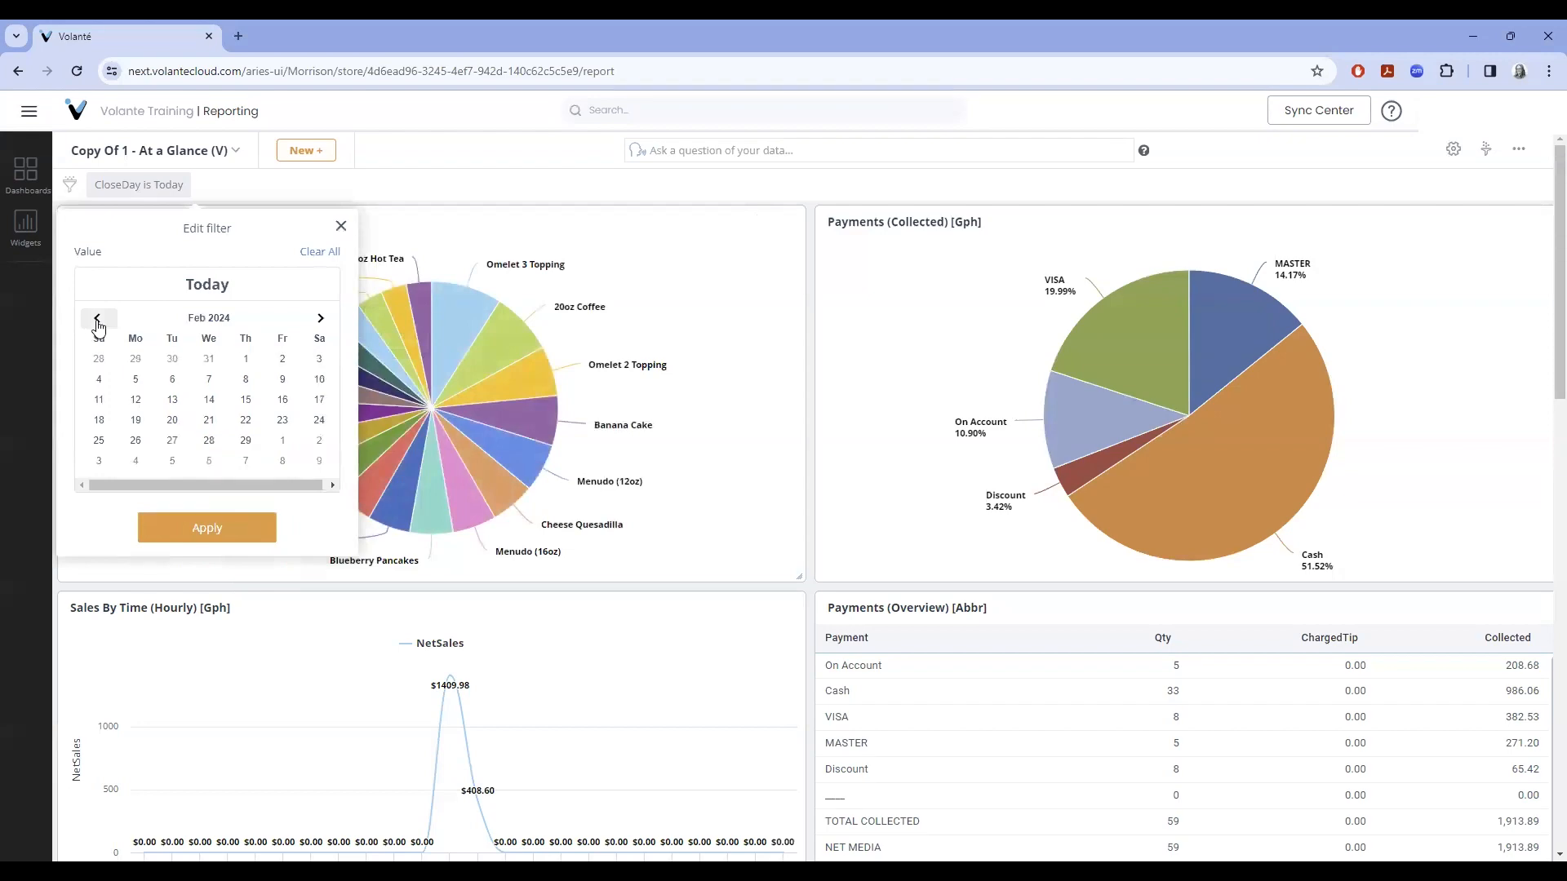
{"action": "left_click", "coordinate": [172, 420]}
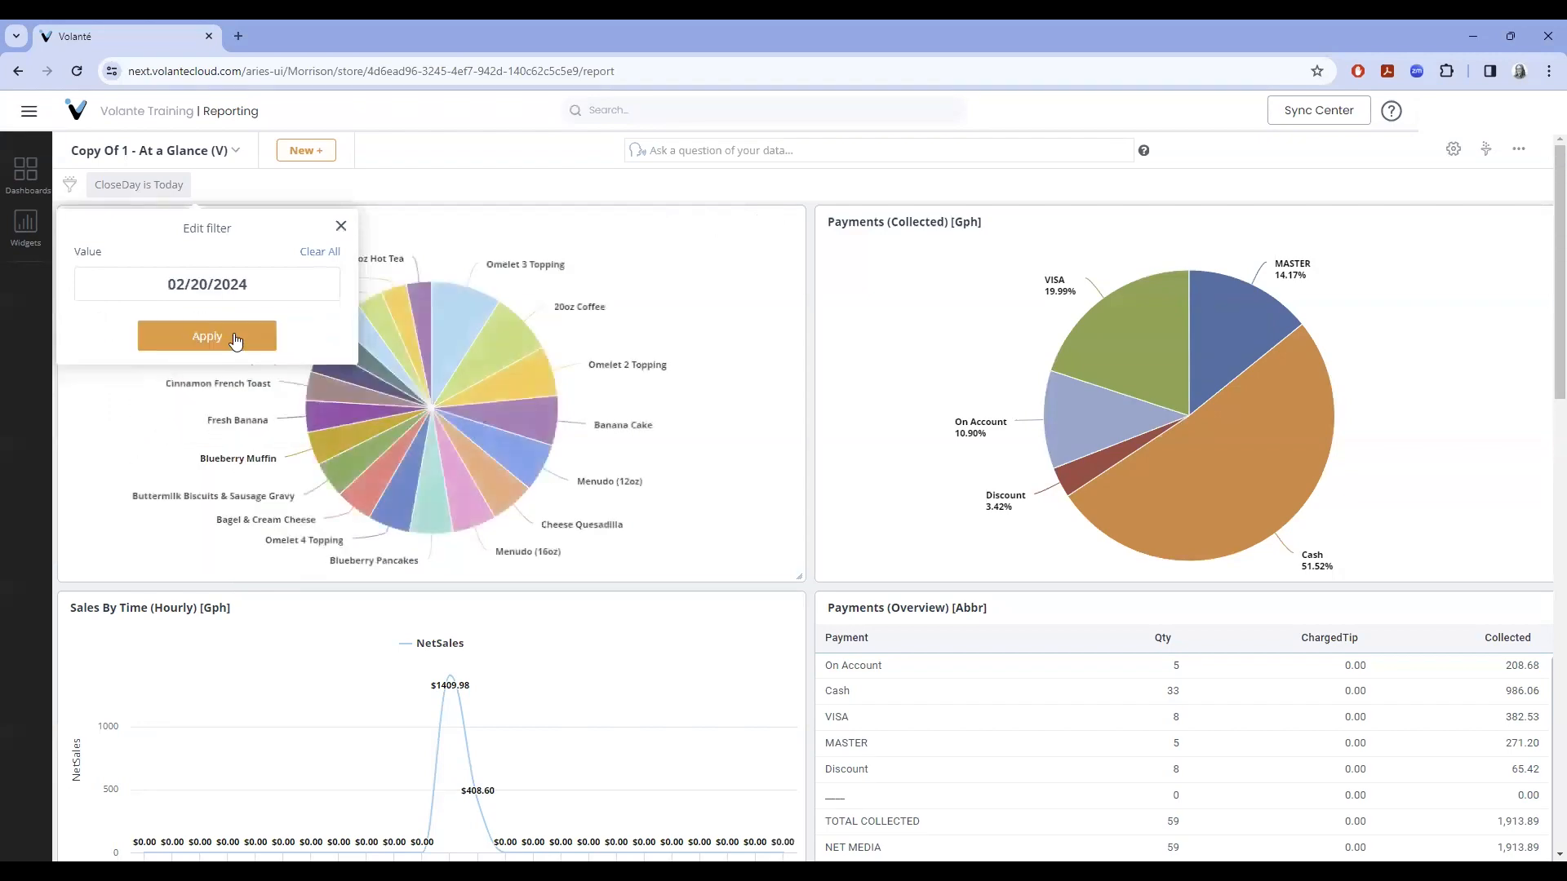
{"action": "left_click", "coordinate": [235, 339]}
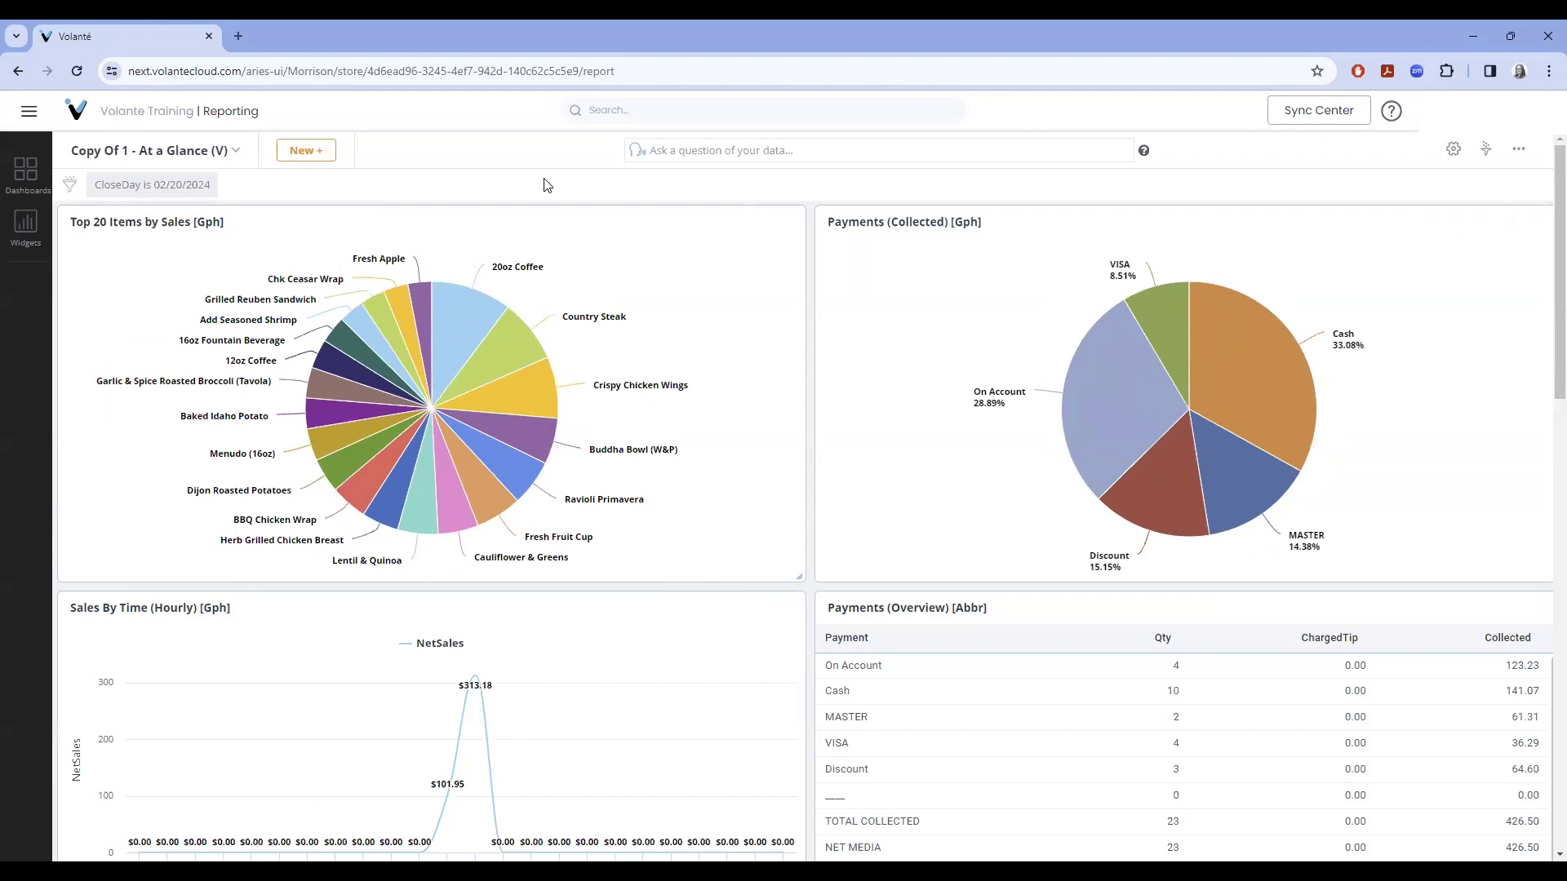
- Open the 1 - Employee Stats (V) dashboard and change its CloseDay filter from 08/10/2023 to Today
{"action": "left_click", "coordinate": [25, 169]}
{"action": "left_click", "coordinate": [111, 365]}
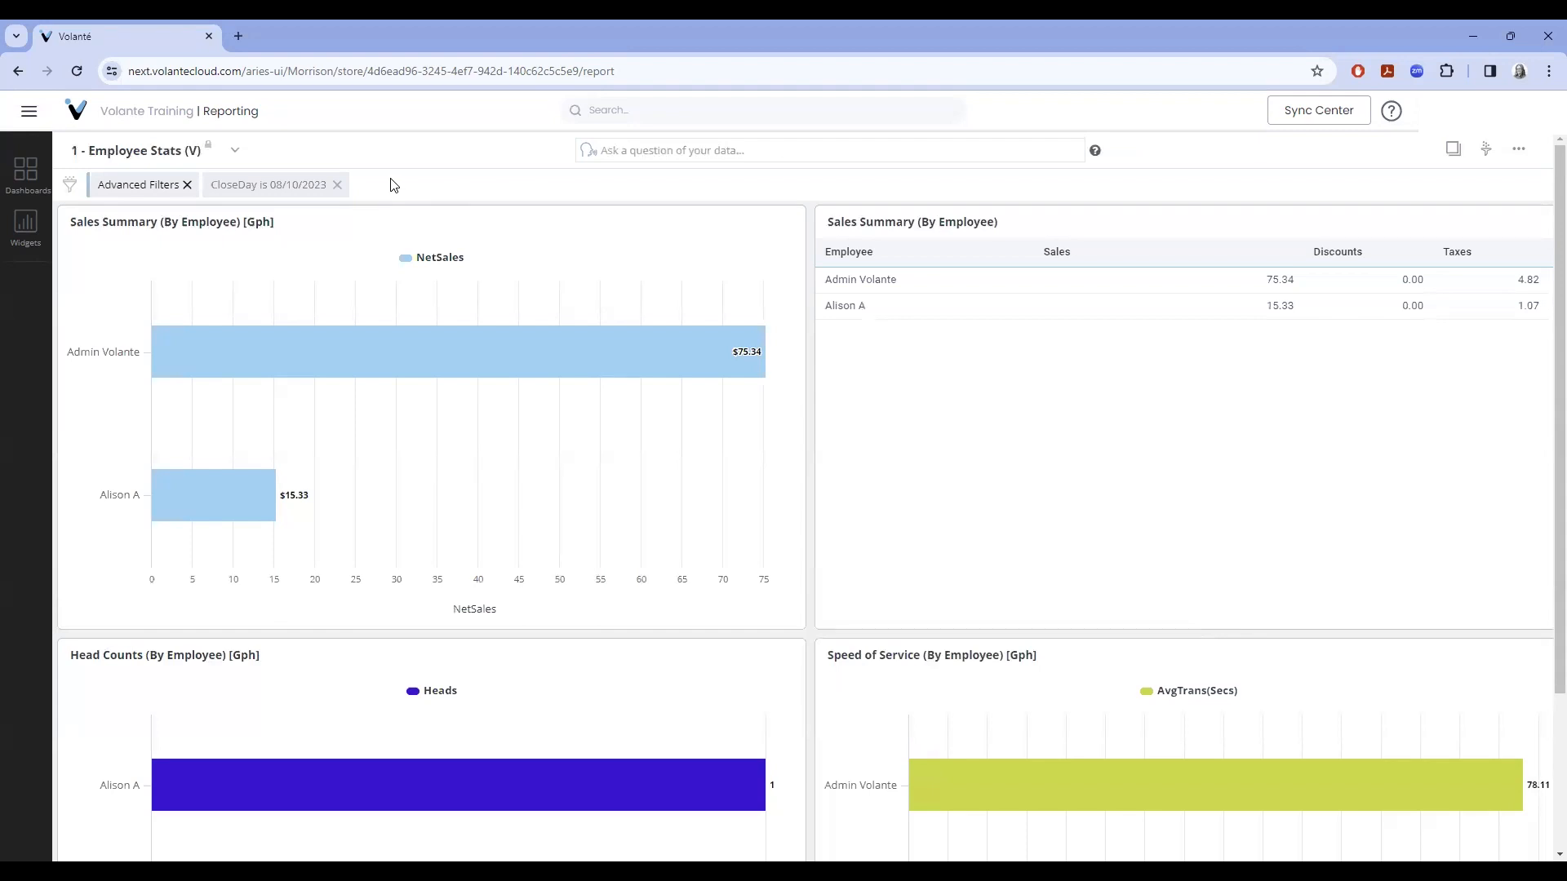
{"action": "left_click", "coordinate": [267, 186]}
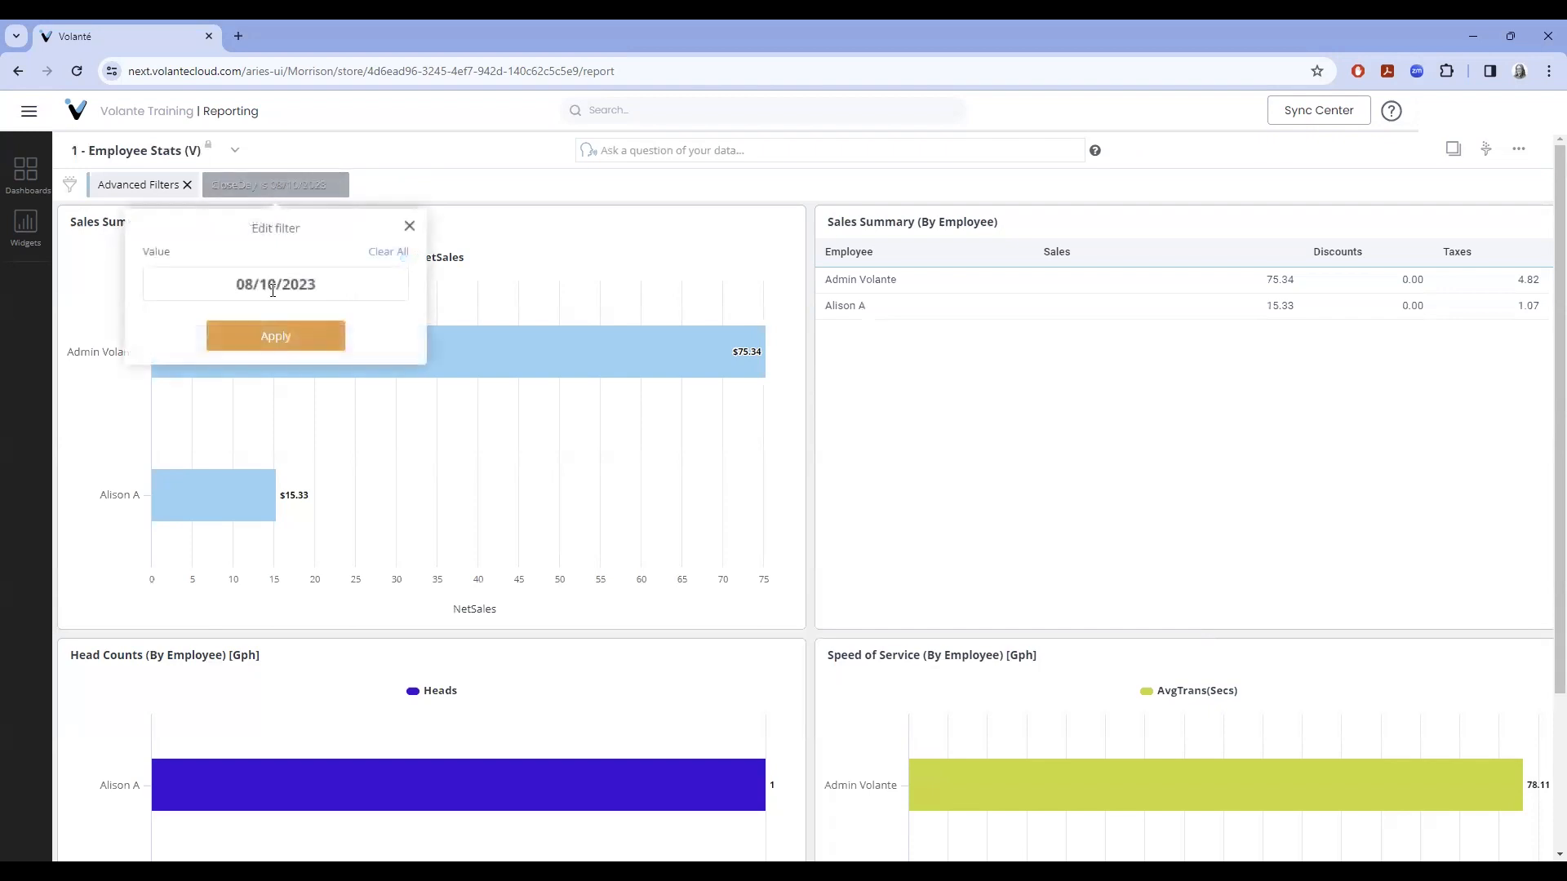
{"action": "left_click", "coordinate": [284, 288]}
{"action": "left_click", "coordinate": [185, 310]}
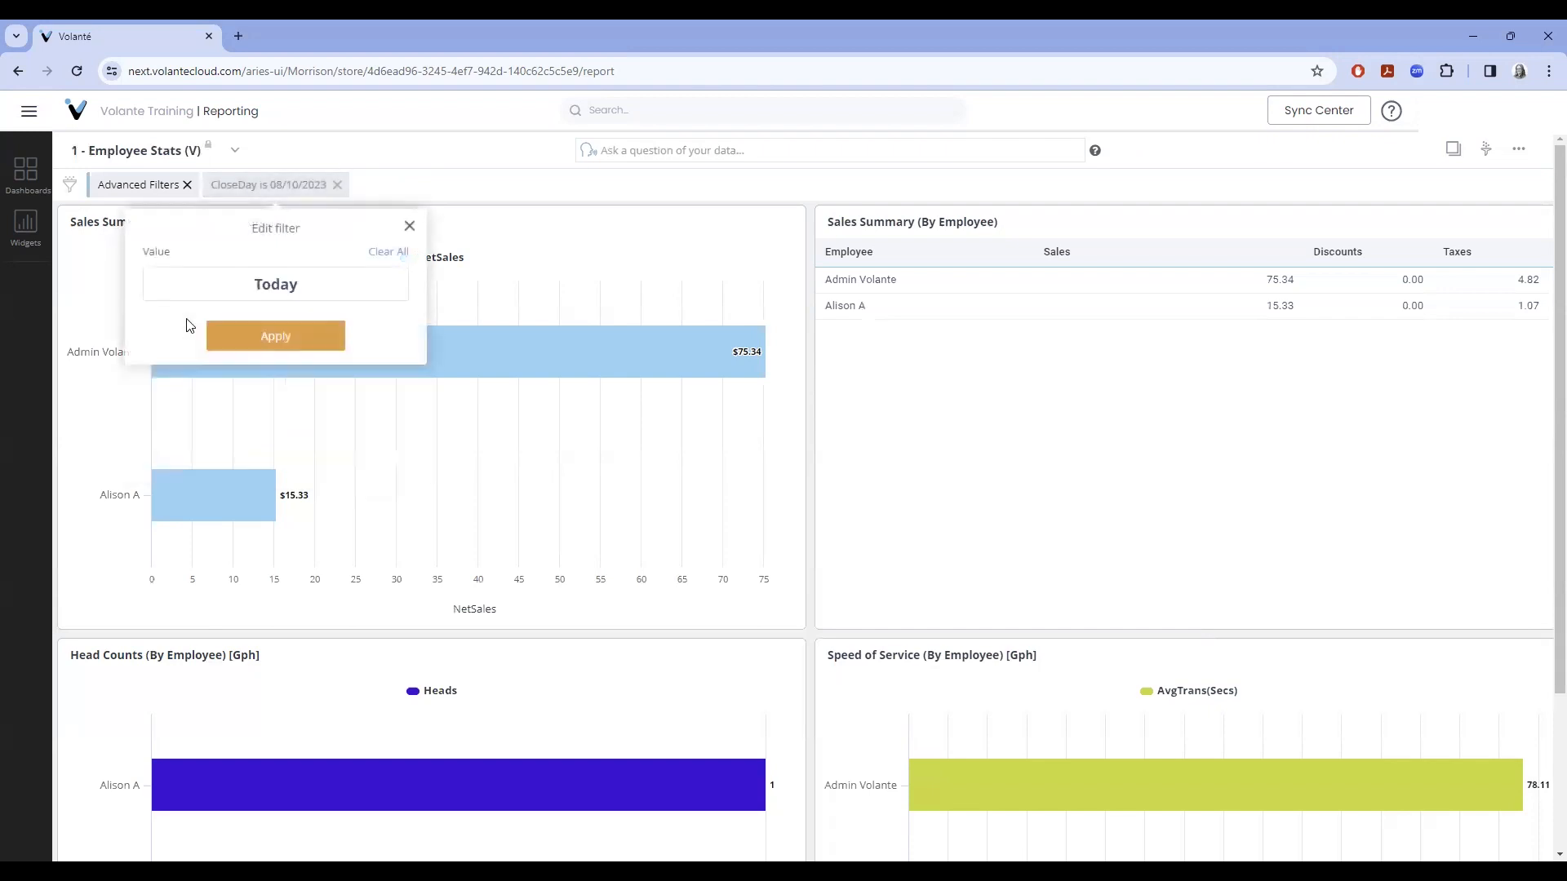
{"action": "left_click", "coordinate": [308, 338]}
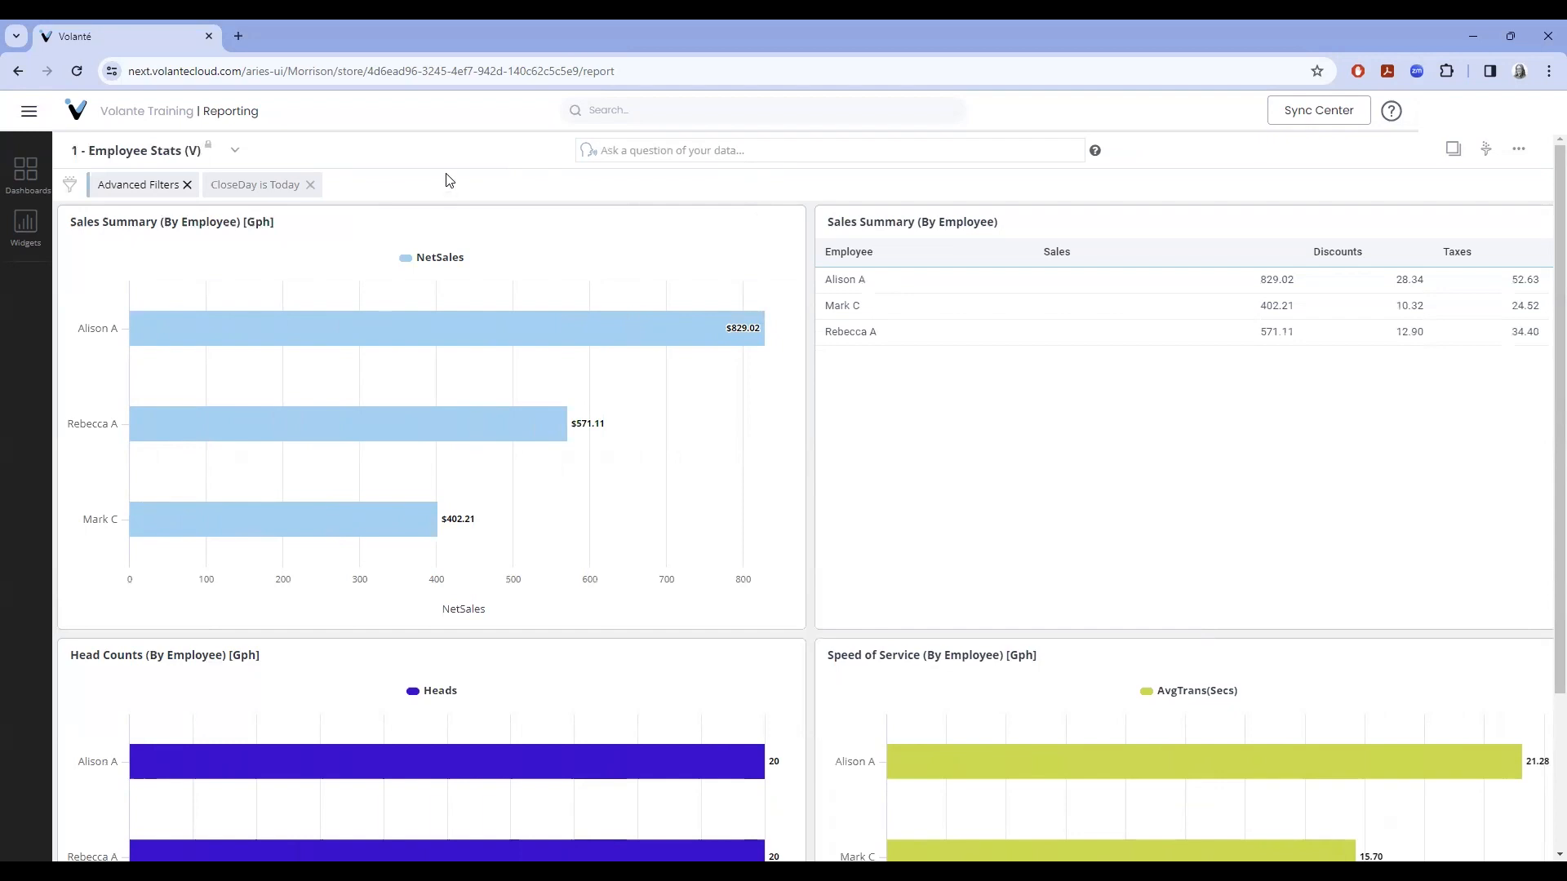
- Open the 1 - At a Glance (V) dashboard and show the Top 20 Items by Sales widget's filters
{"action": "left_click", "coordinate": [32, 180]}
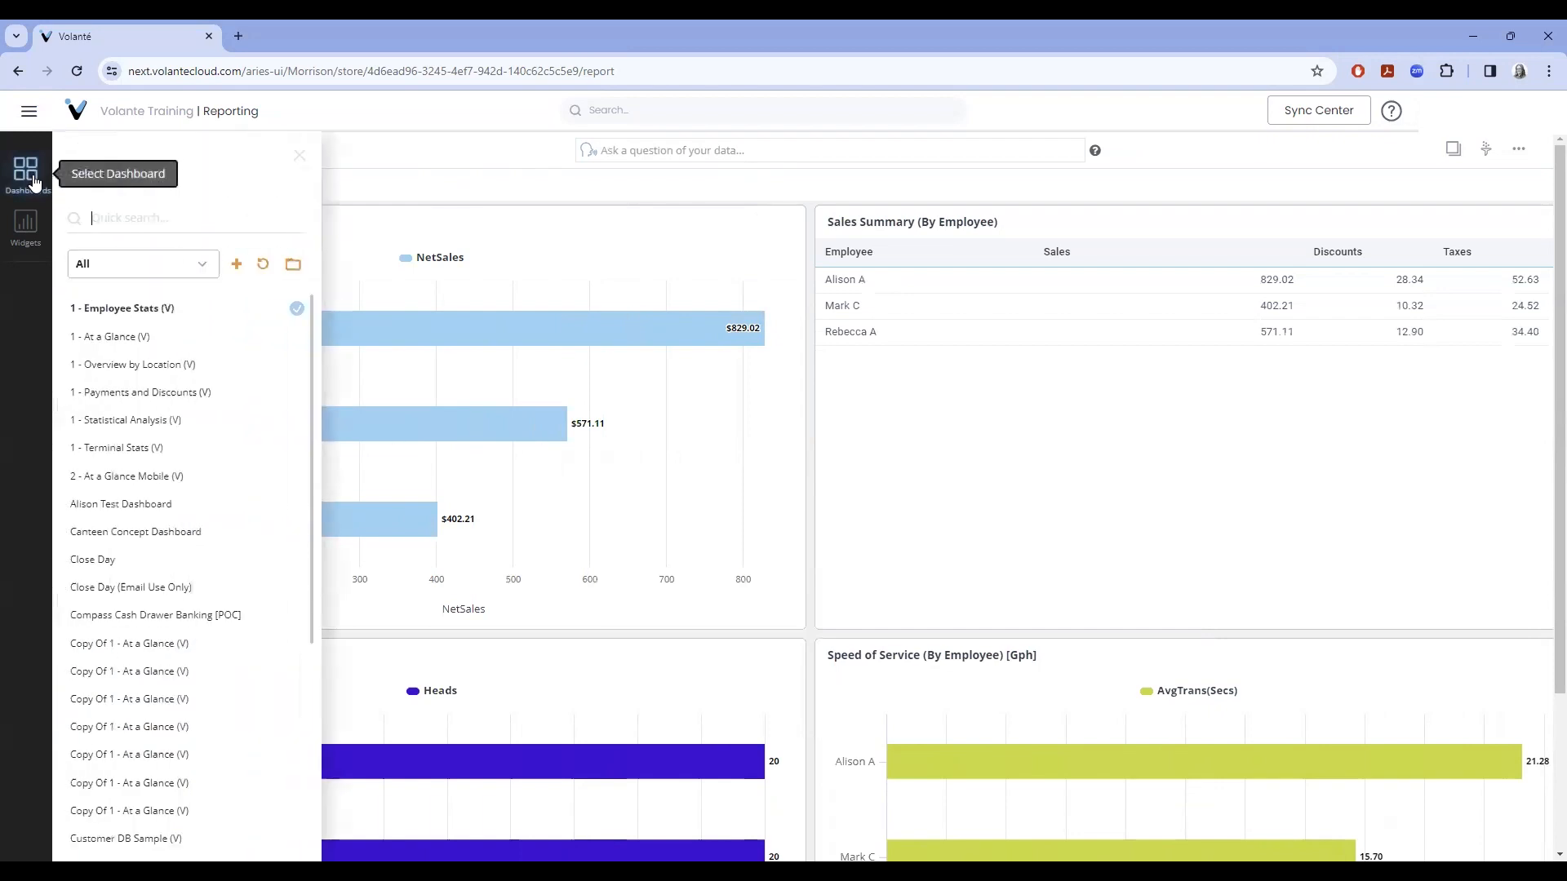
{"action": "left_click", "coordinate": [94, 337]}
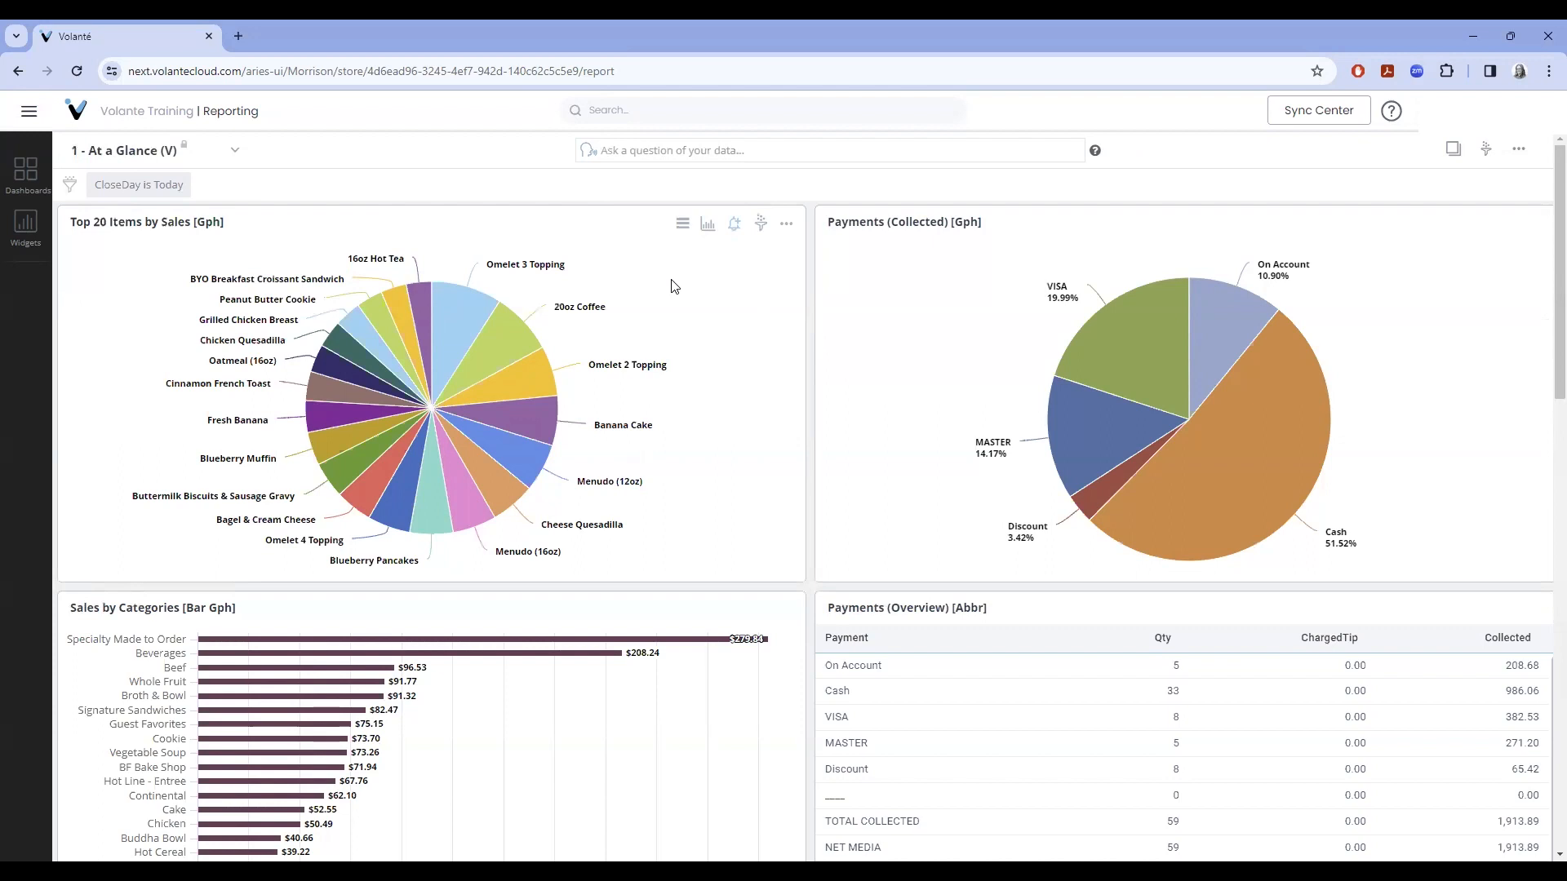
{"action": "left_click", "coordinate": [763, 237]}
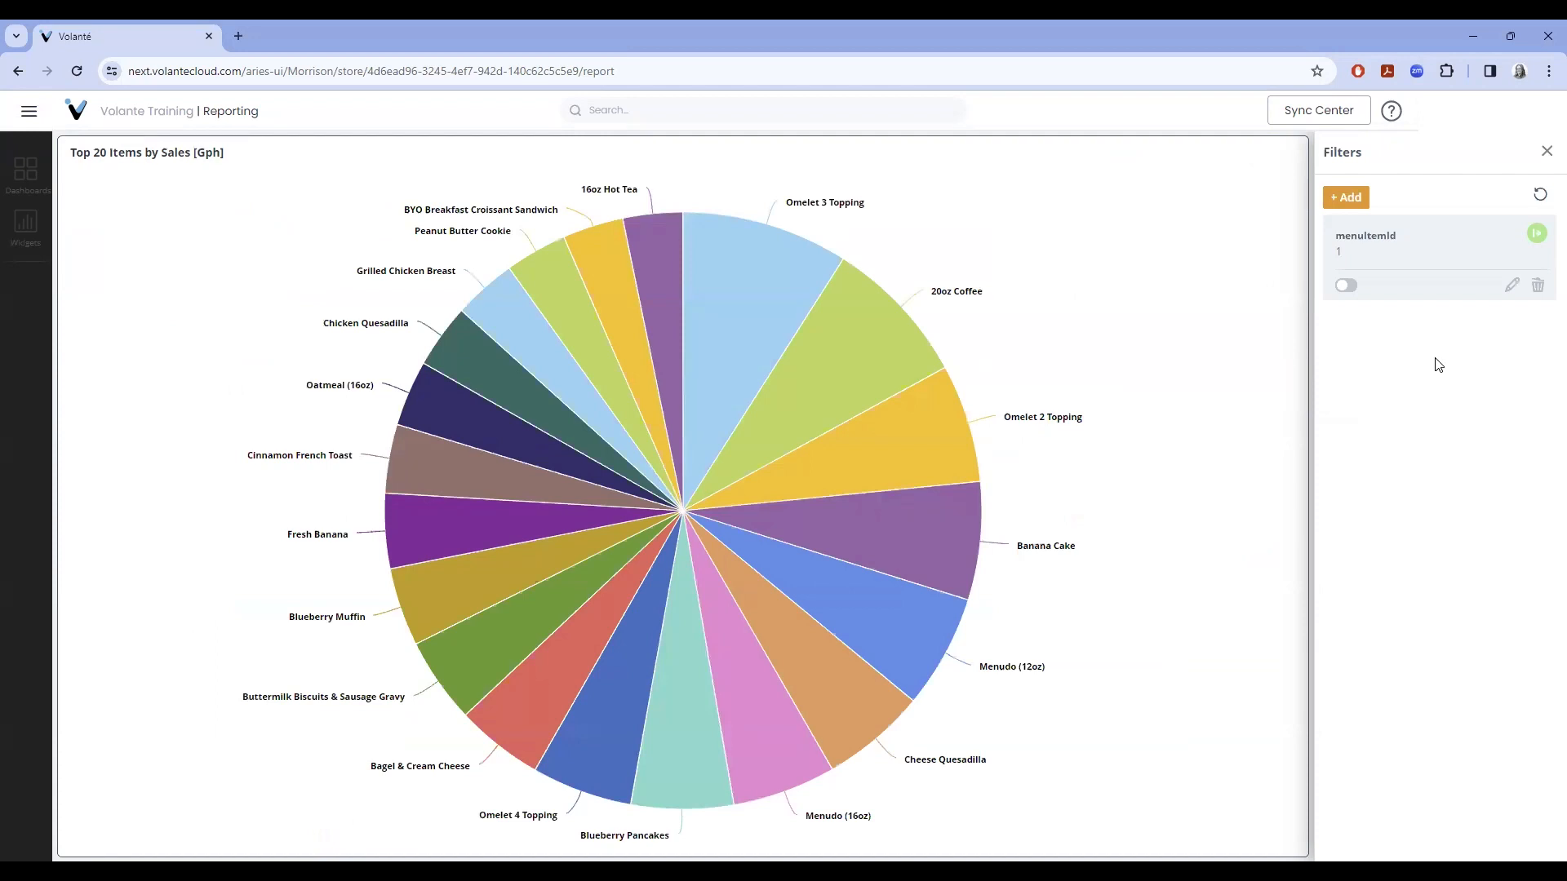
- Switch the menuItemId widget filter on and back off, then begin adding a new widget filter
{"action": "left_click", "coordinate": [1351, 288]}
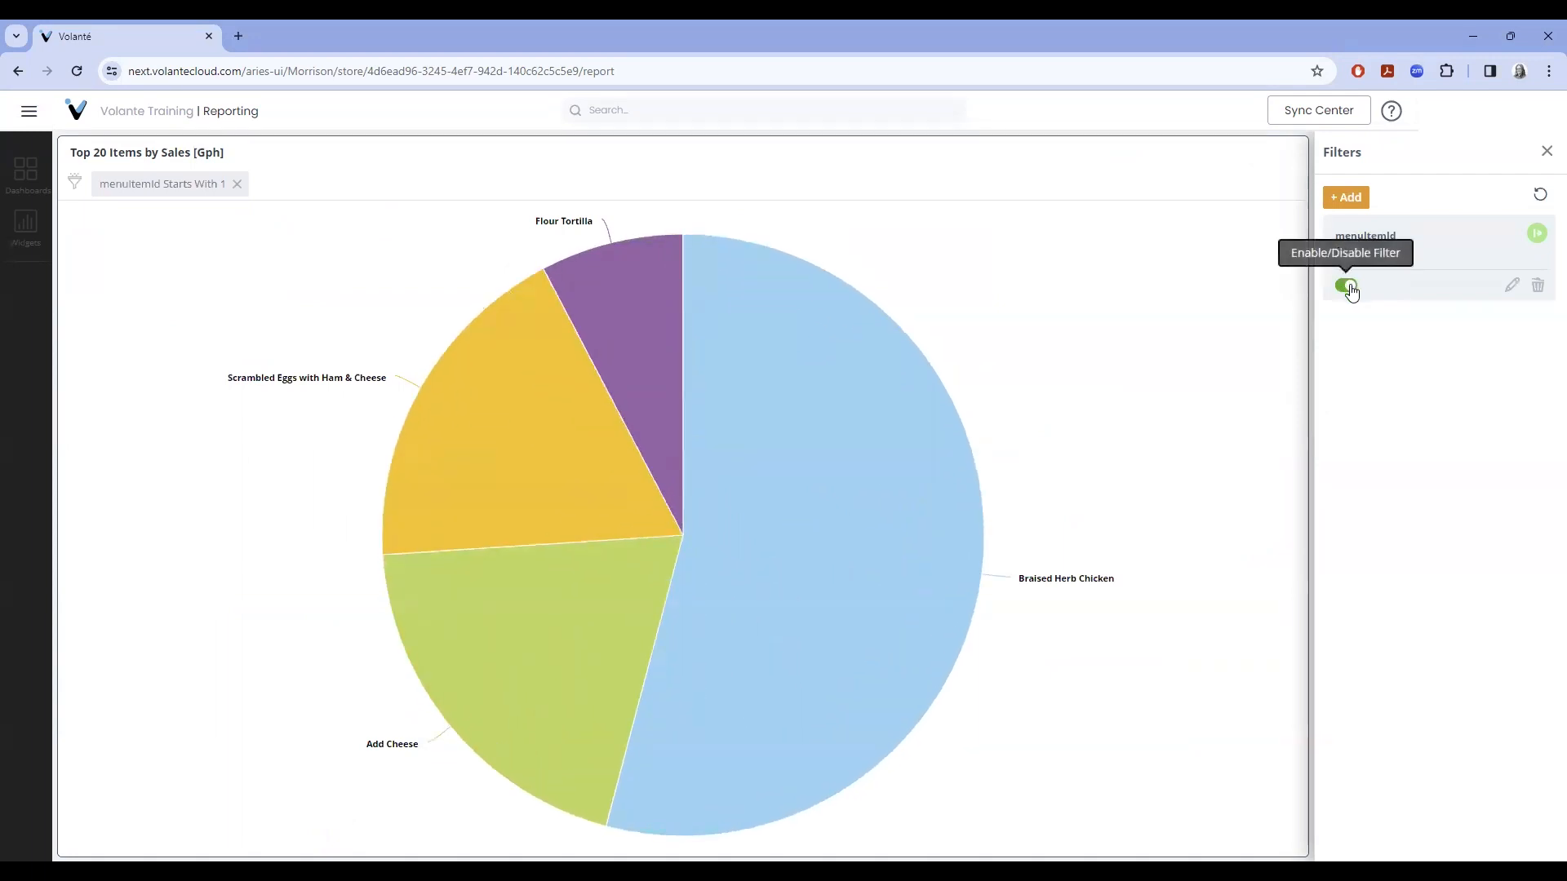
{"action": "left_click", "coordinate": [1349, 287]}
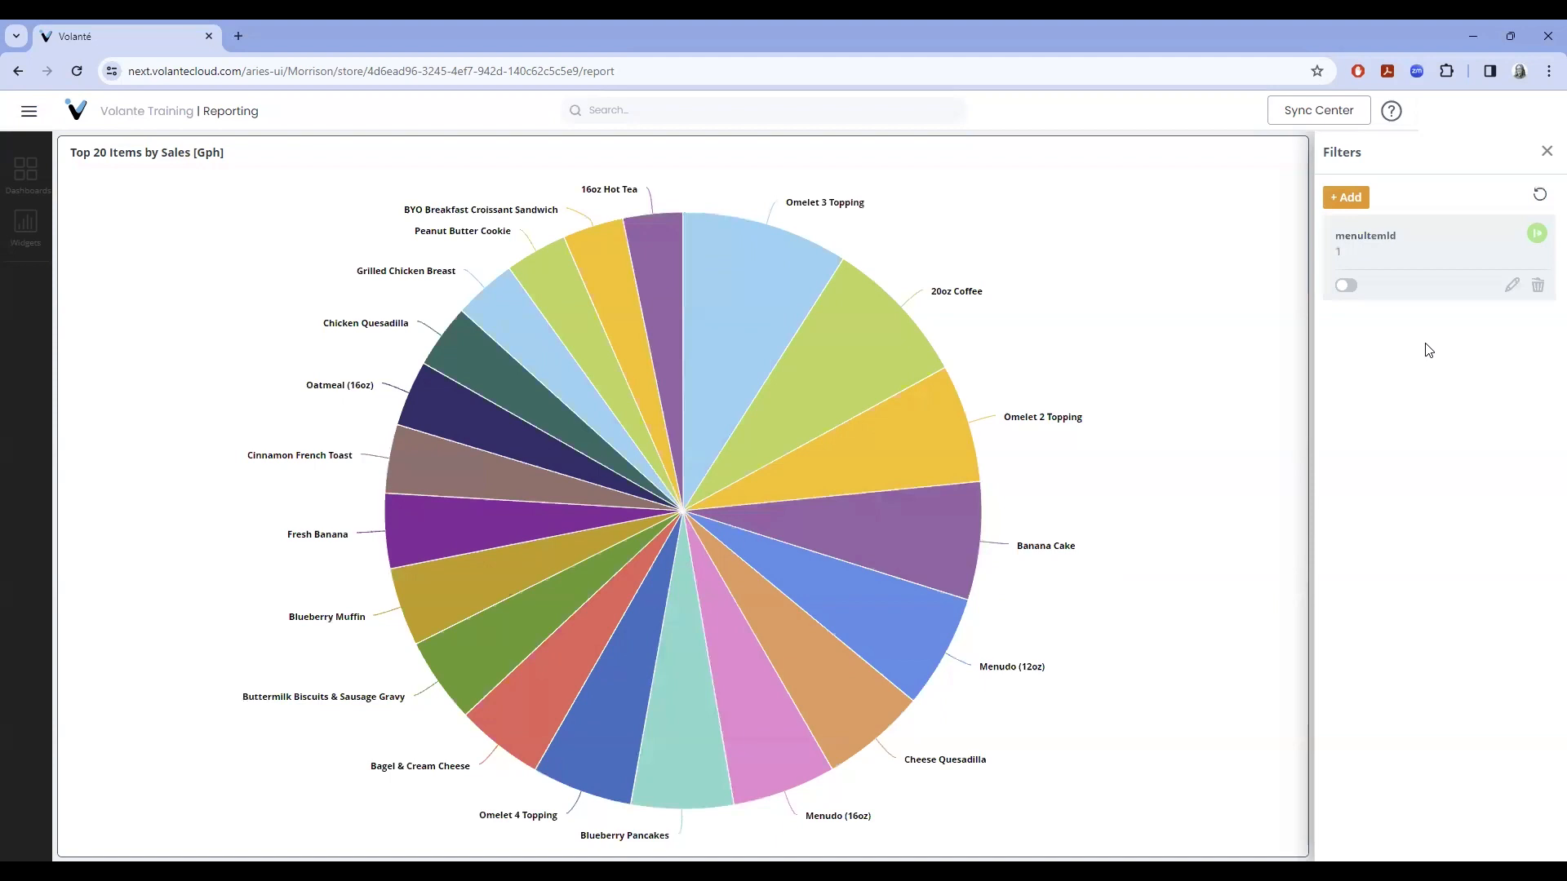
{"action": "left_click", "coordinate": [1347, 198]}
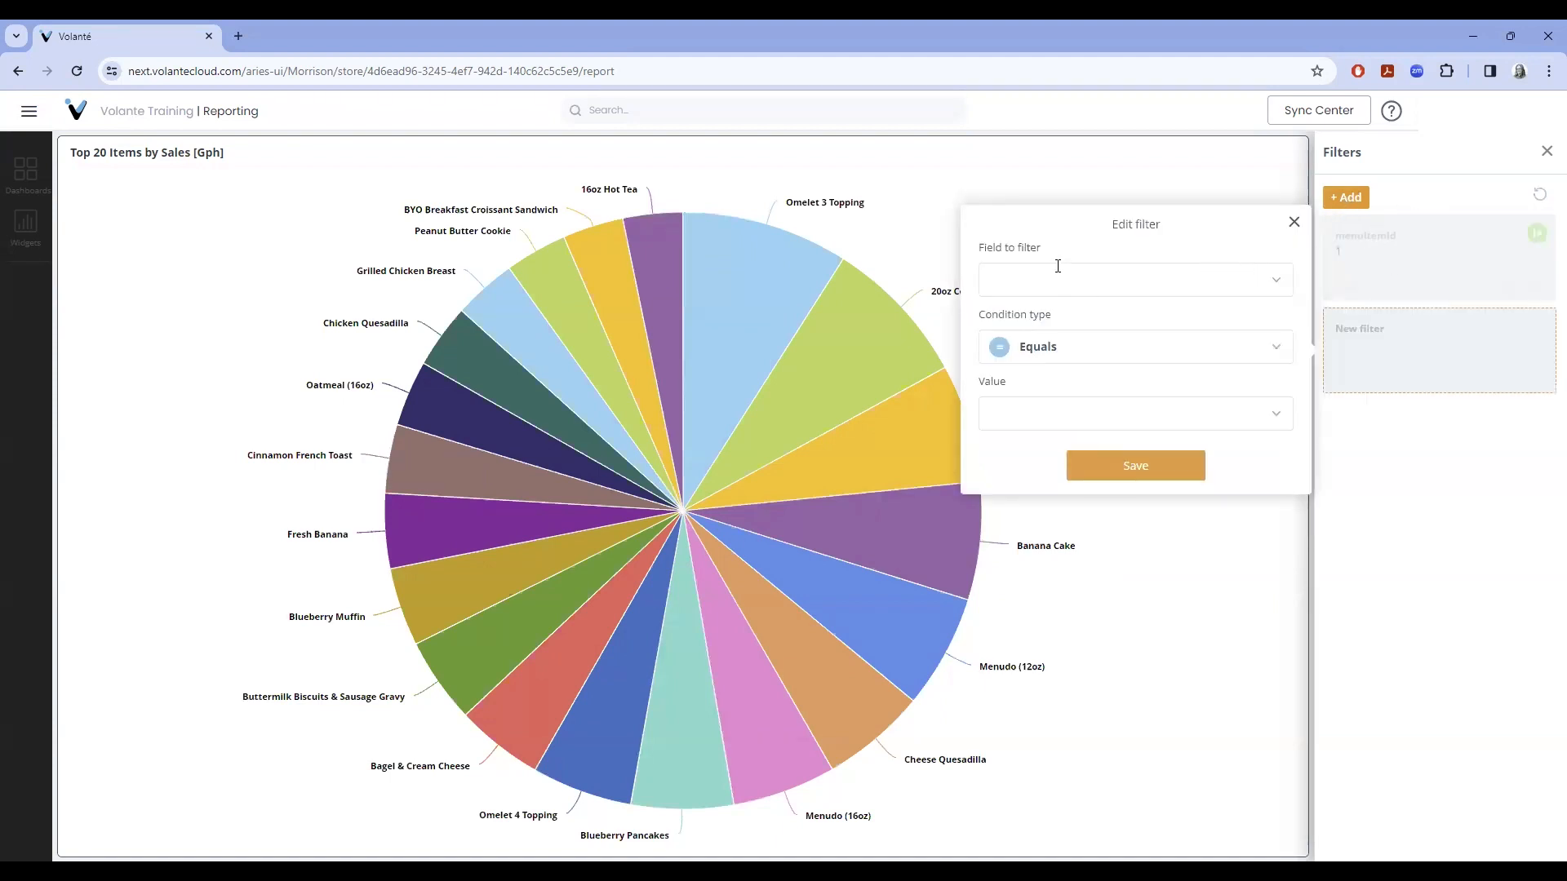
- Set the new filter's field to NetSales with condition greater than or equals
{"action": "left_click", "coordinate": [1277, 284]}
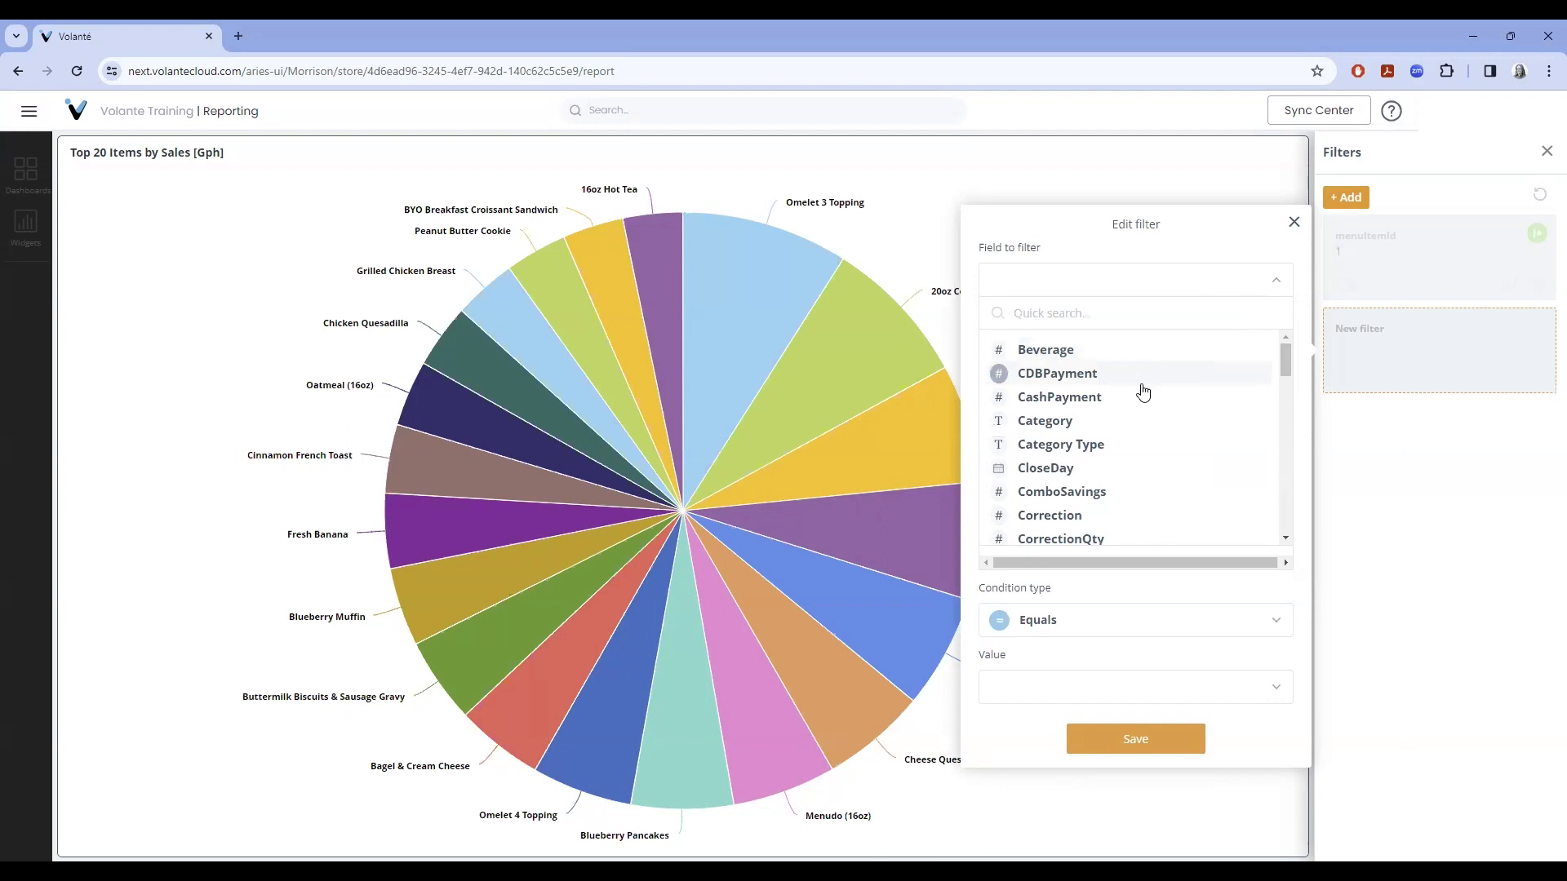
{"action": "left_click", "coordinate": [1099, 433]}
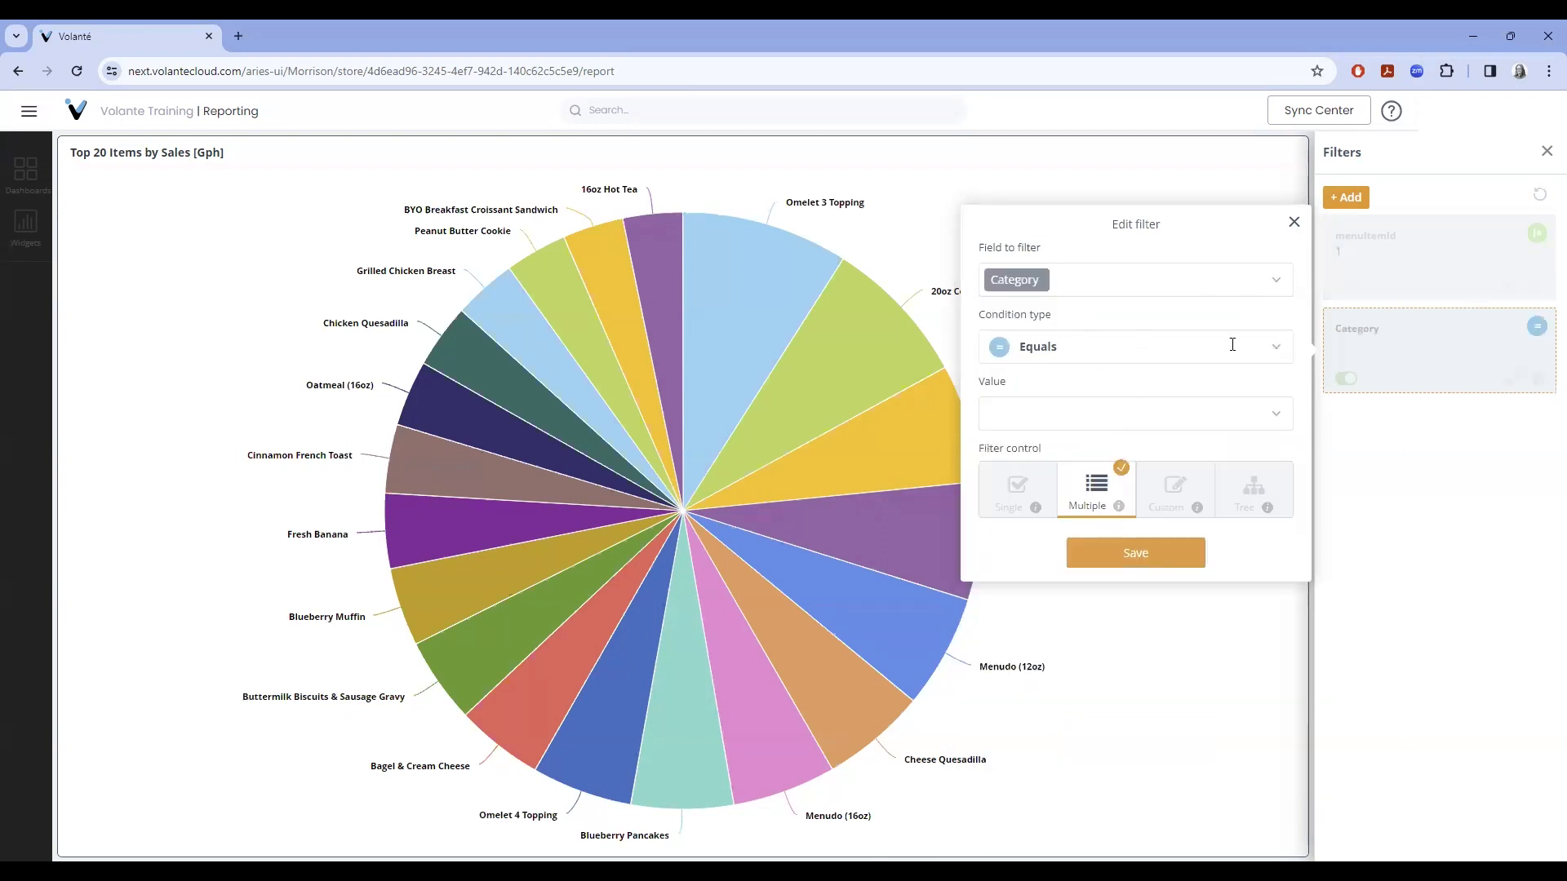
{"action": "left_click", "coordinate": [1278, 356]}
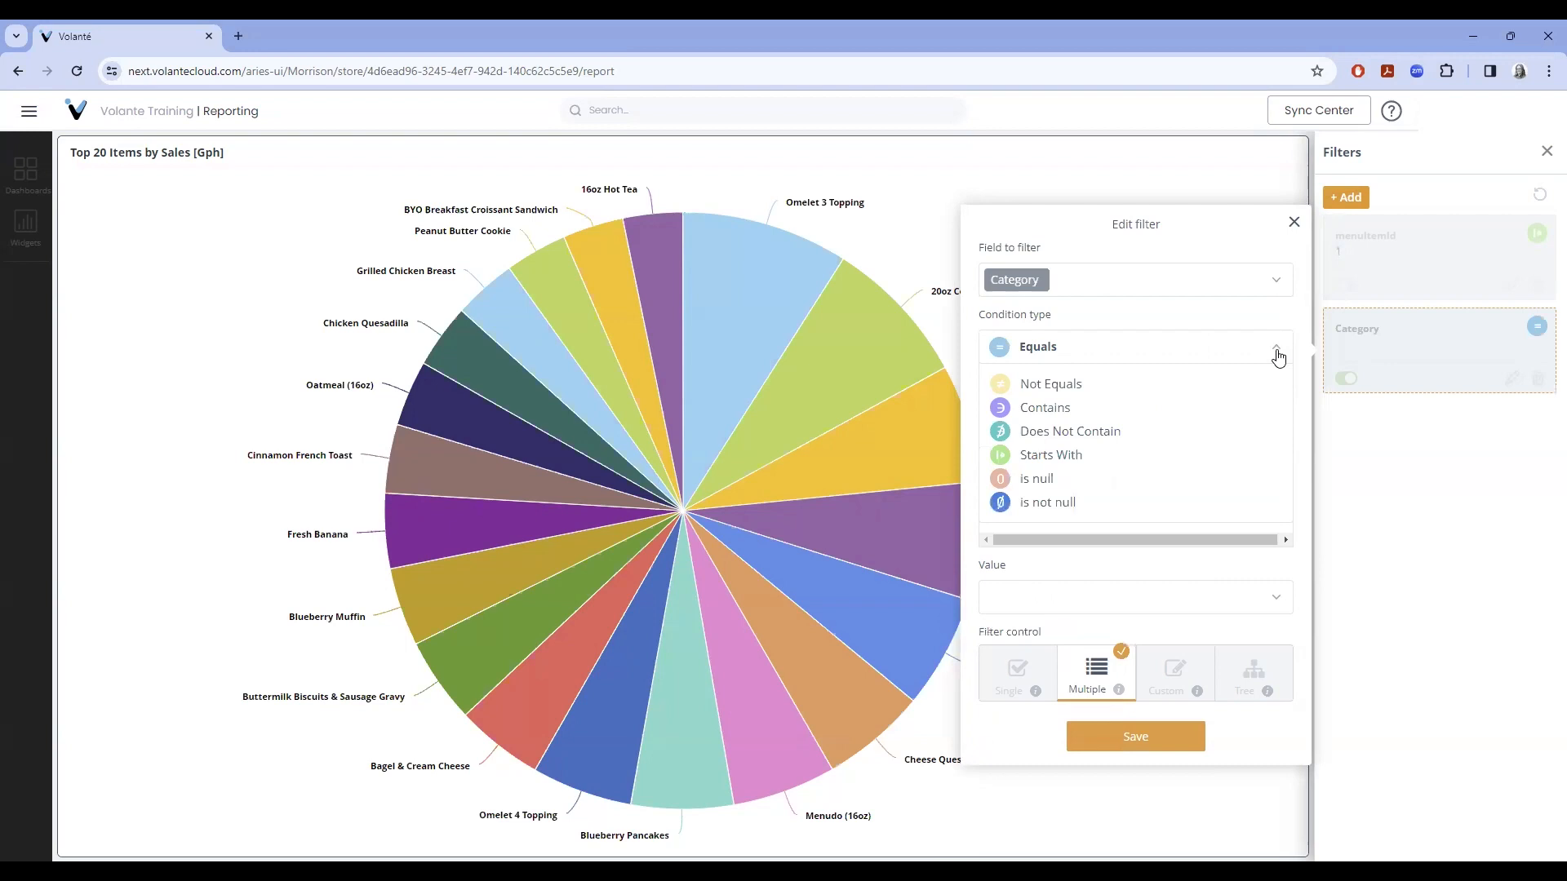
{"action": "left_click", "coordinate": [1230, 250]}
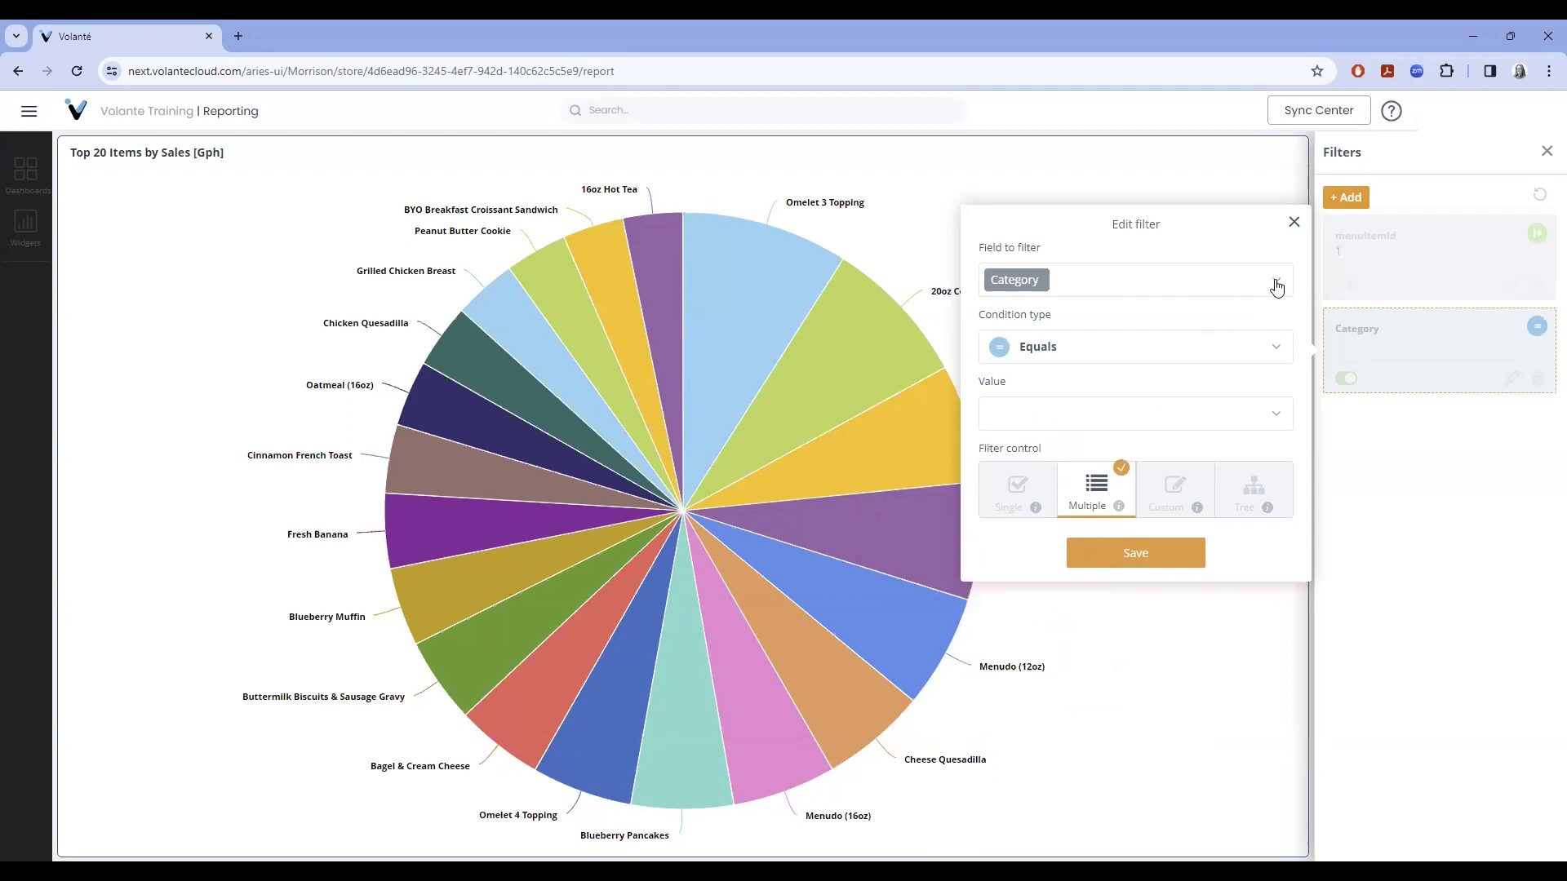
{"action": "left_click", "coordinate": [1278, 281]}
{"action": "left_click_drag", "start_coordinate": [1286, 354], "coordinate": [1276, 416]}
{"action": "left_click", "coordinate": [1102, 436]}
{"action": "left_click", "coordinate": [1276, 354]}
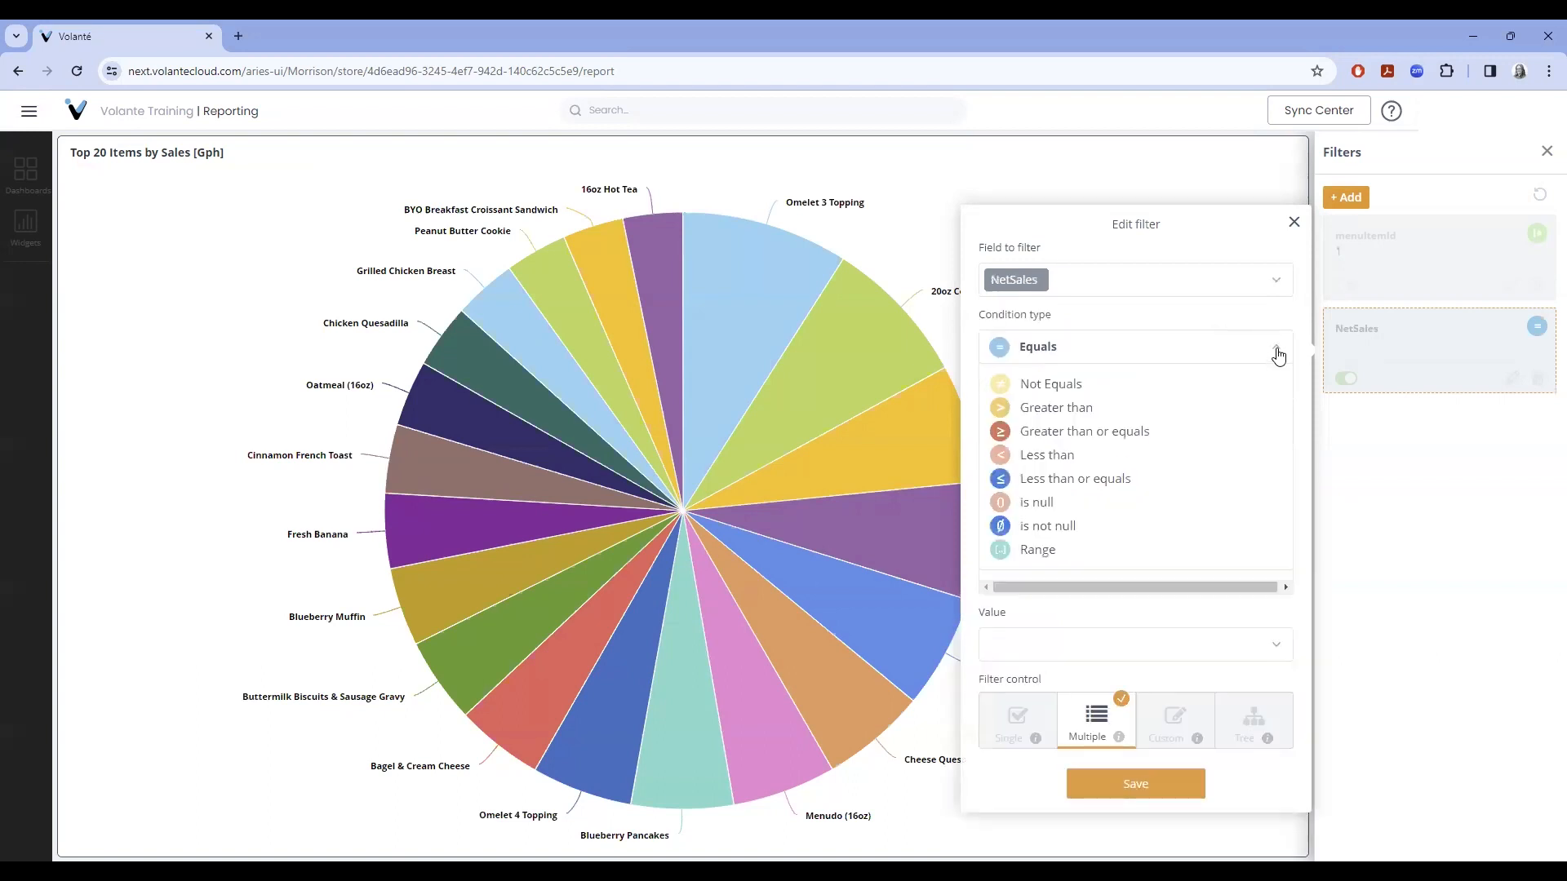
{"action": "left_click", "coordinate": [1184, 318]}
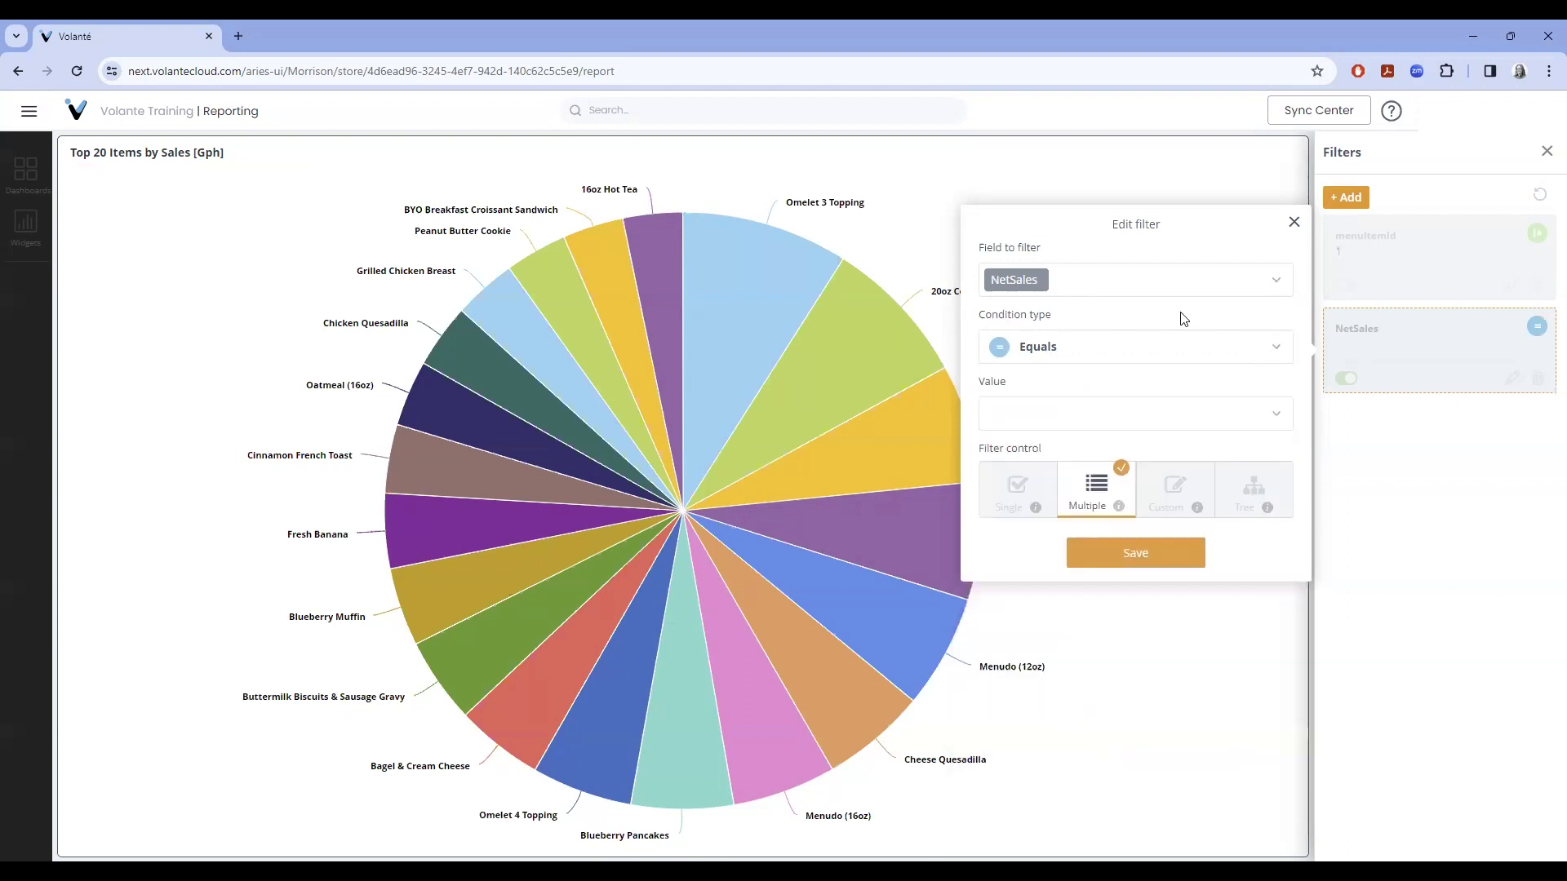
{"action": "left_click", "coordinate": [1278, 352]}
{"action": "left_click", "coordinate": [1158, 433]}
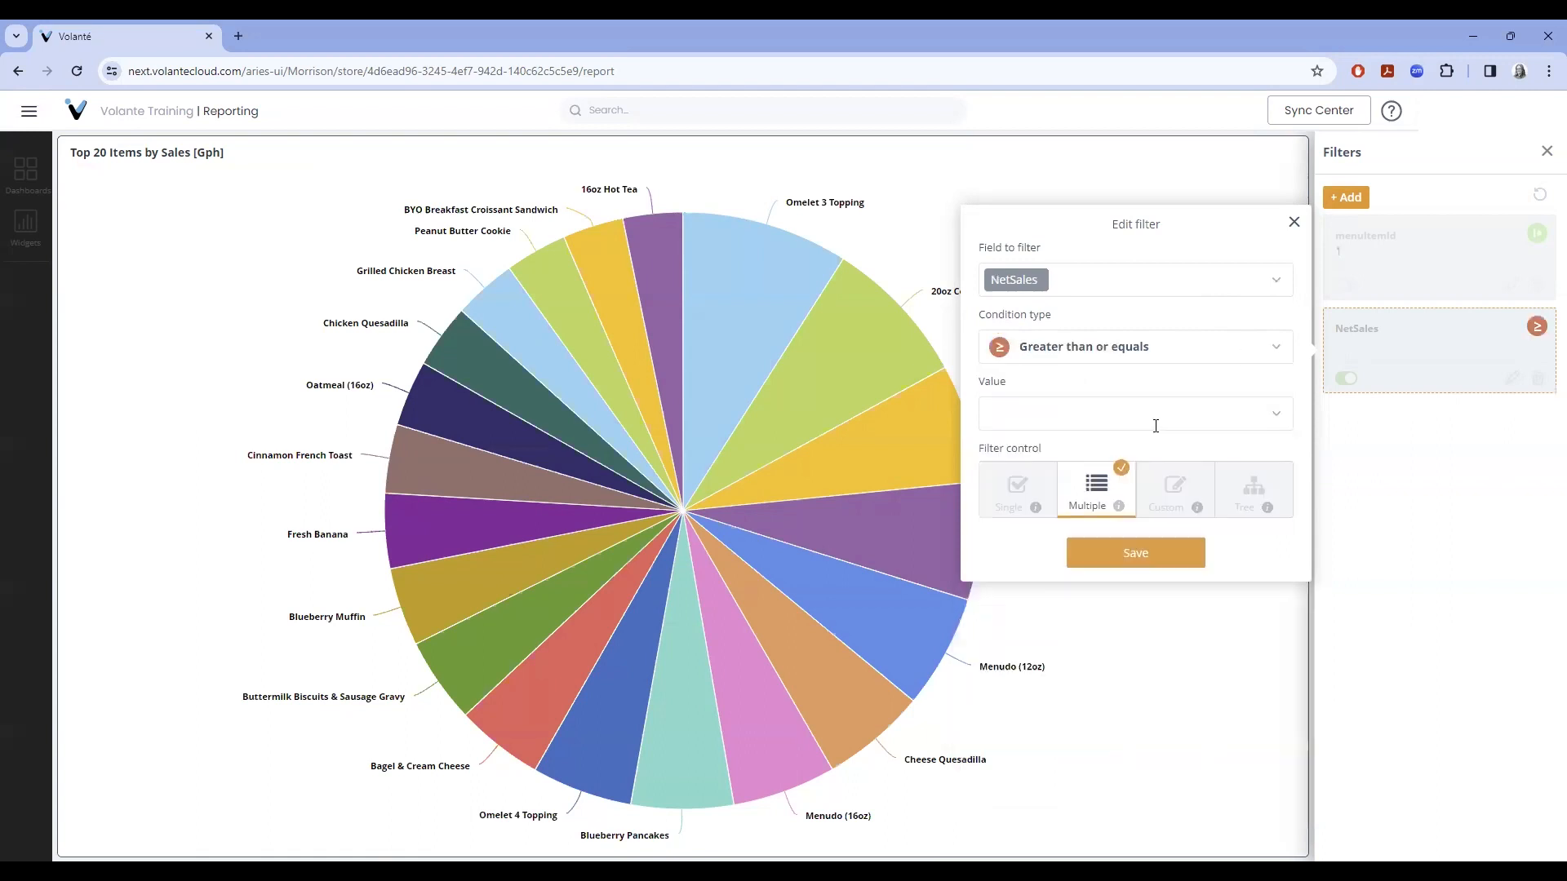
- Choose 20 as the NetSales value, save the filter, then switch it off
{"action": "left_click", "coordinate": [1102, 413]}
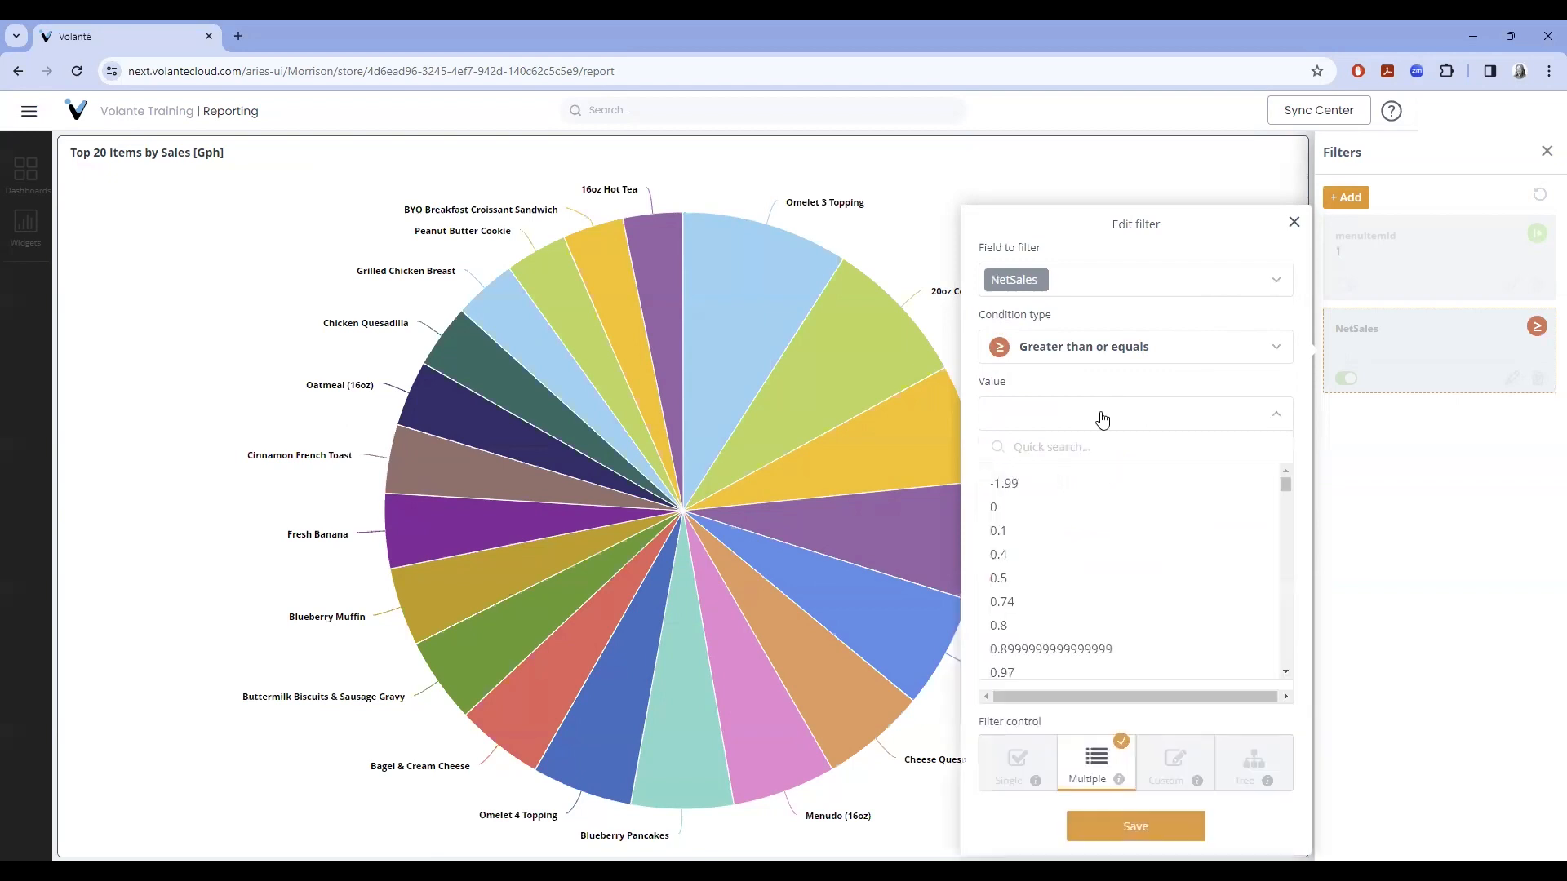
{"action": "left_click", "coordinate": [1052, 444]}
{"action": "type", "text": "20"}
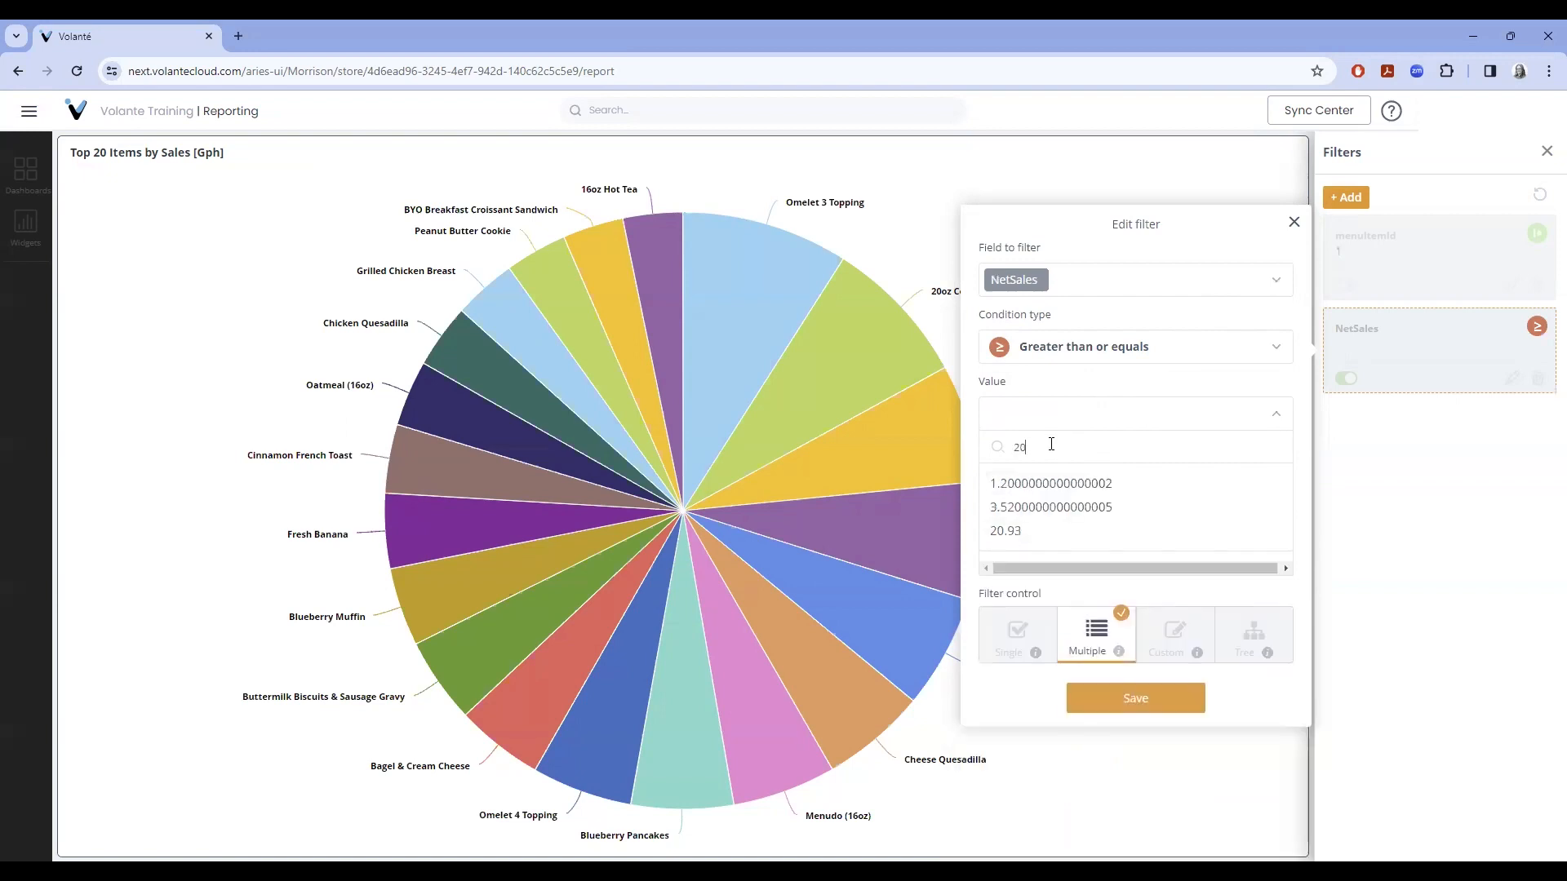
{"action": "key", "text": "Return"}
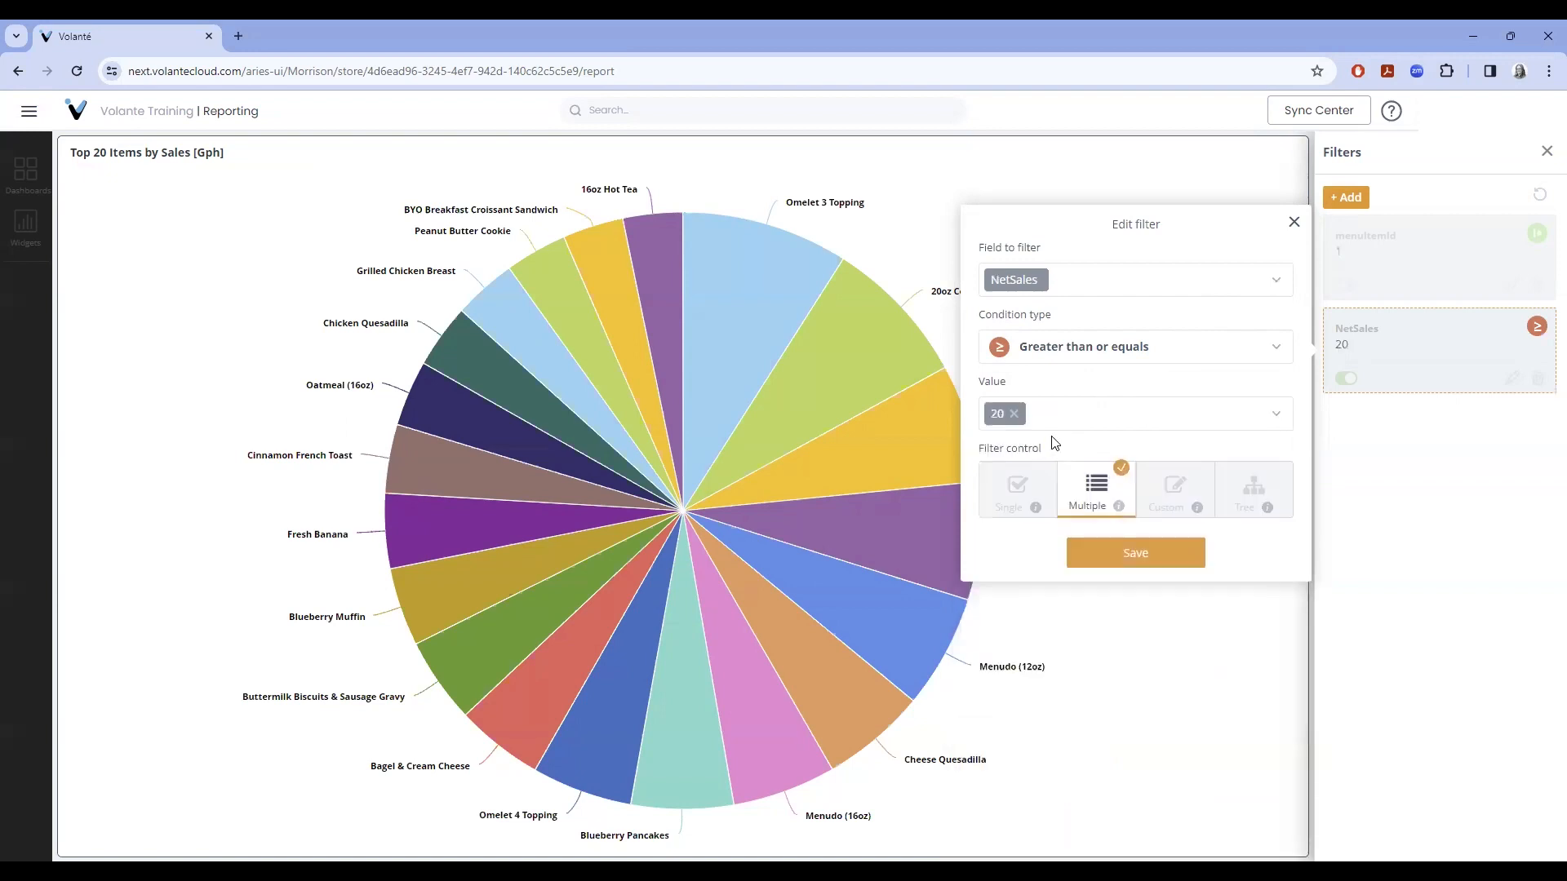
{"action": "left_click", "coordinate": [1137, 557]}
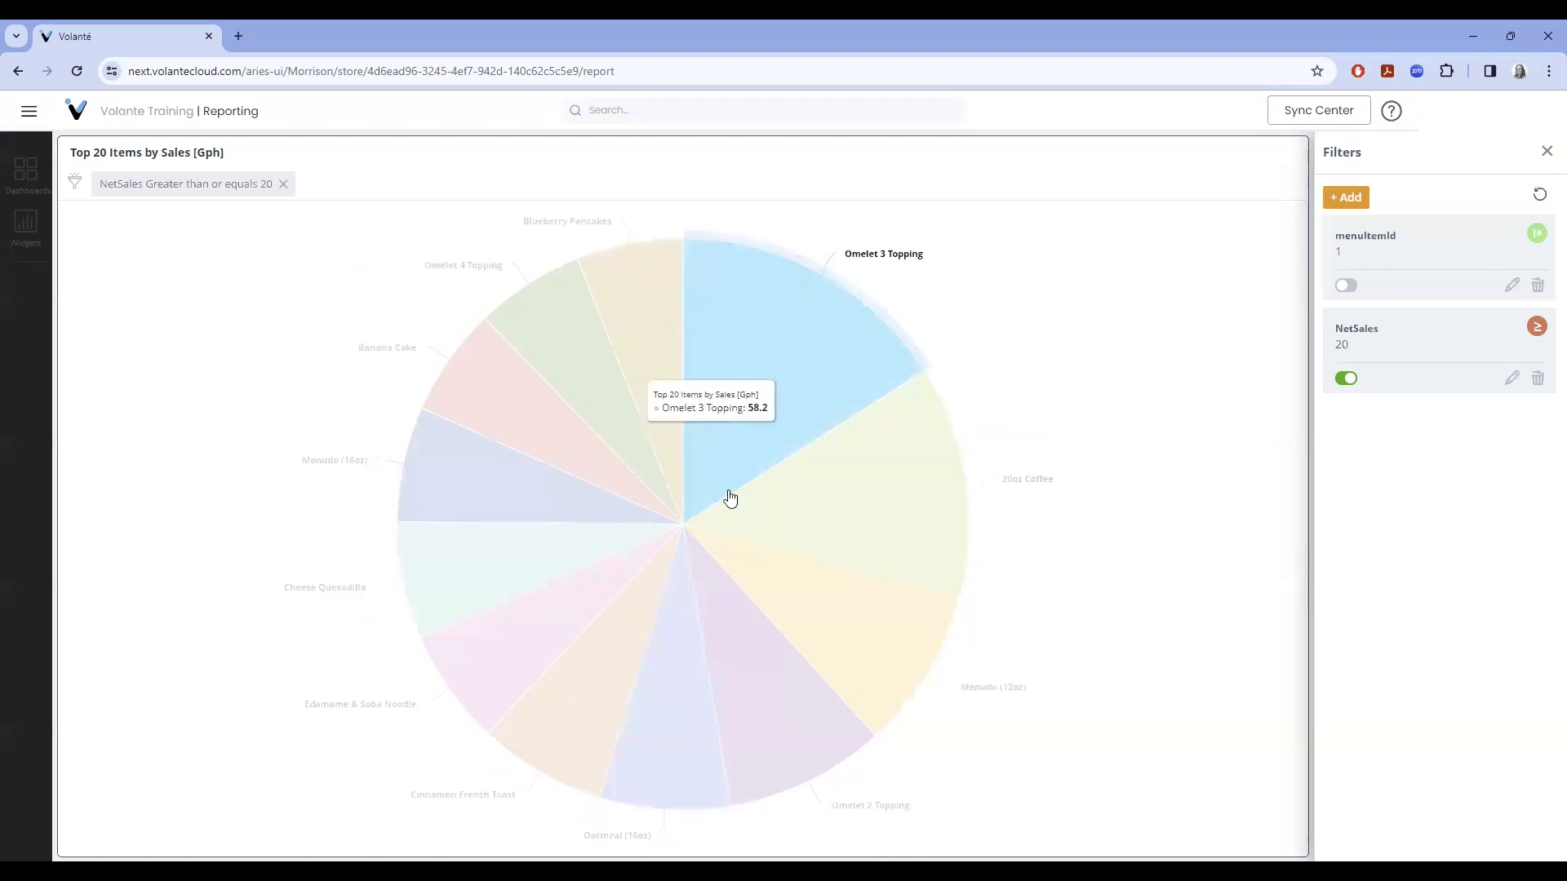
{"action": "left_click", "coordinate": [1344, 380]}
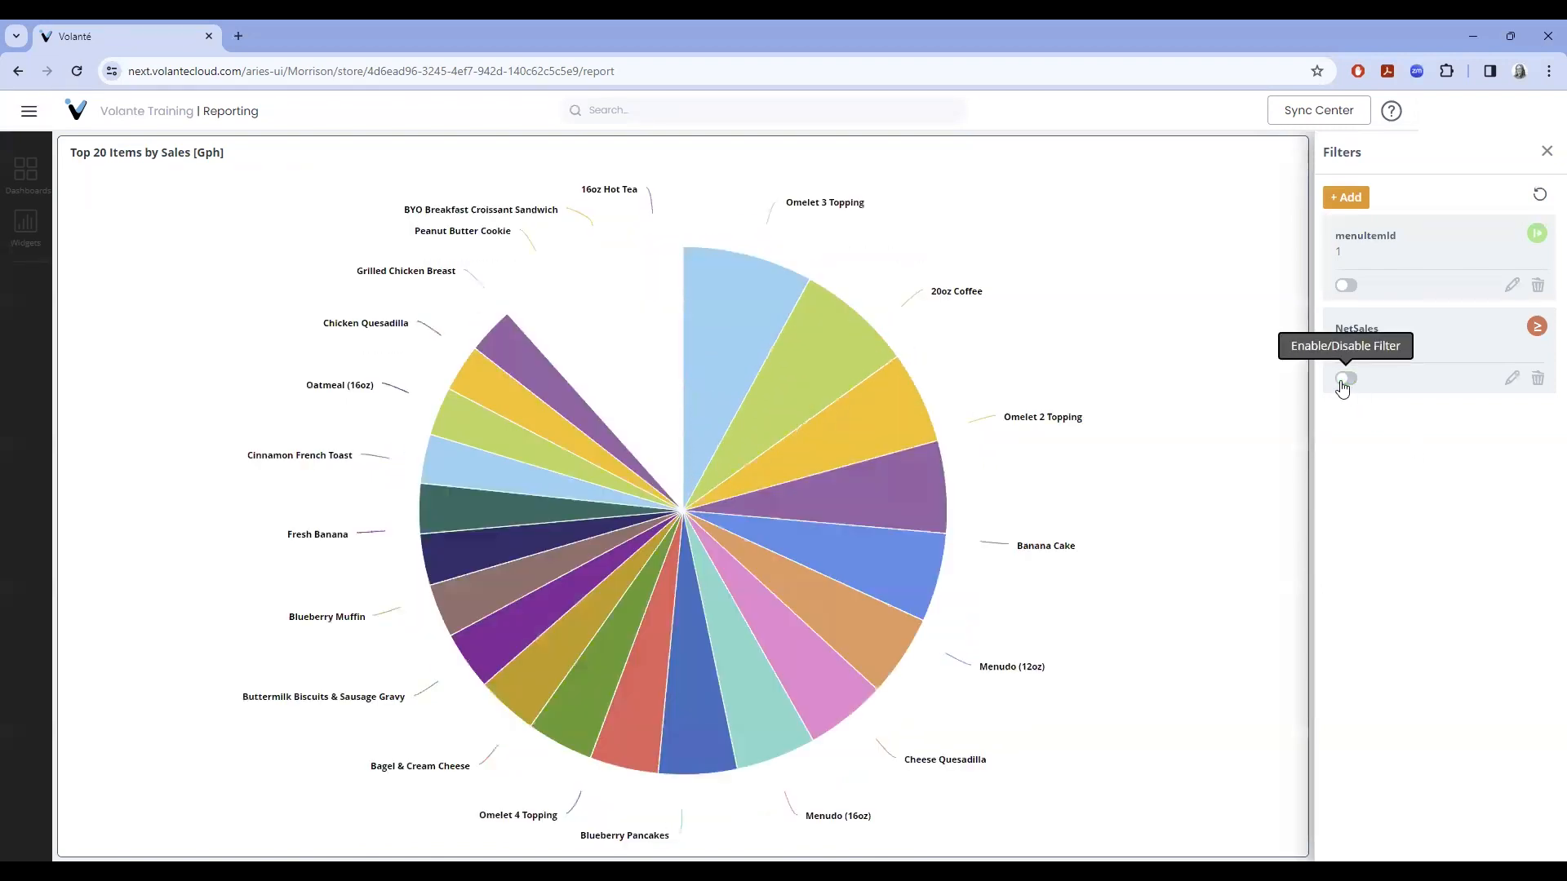
- Change the NetSales filter threshold from 20 to 25, save it, and leave it switched off
{"action": "left_click", "coordinate": [1352, 381]}
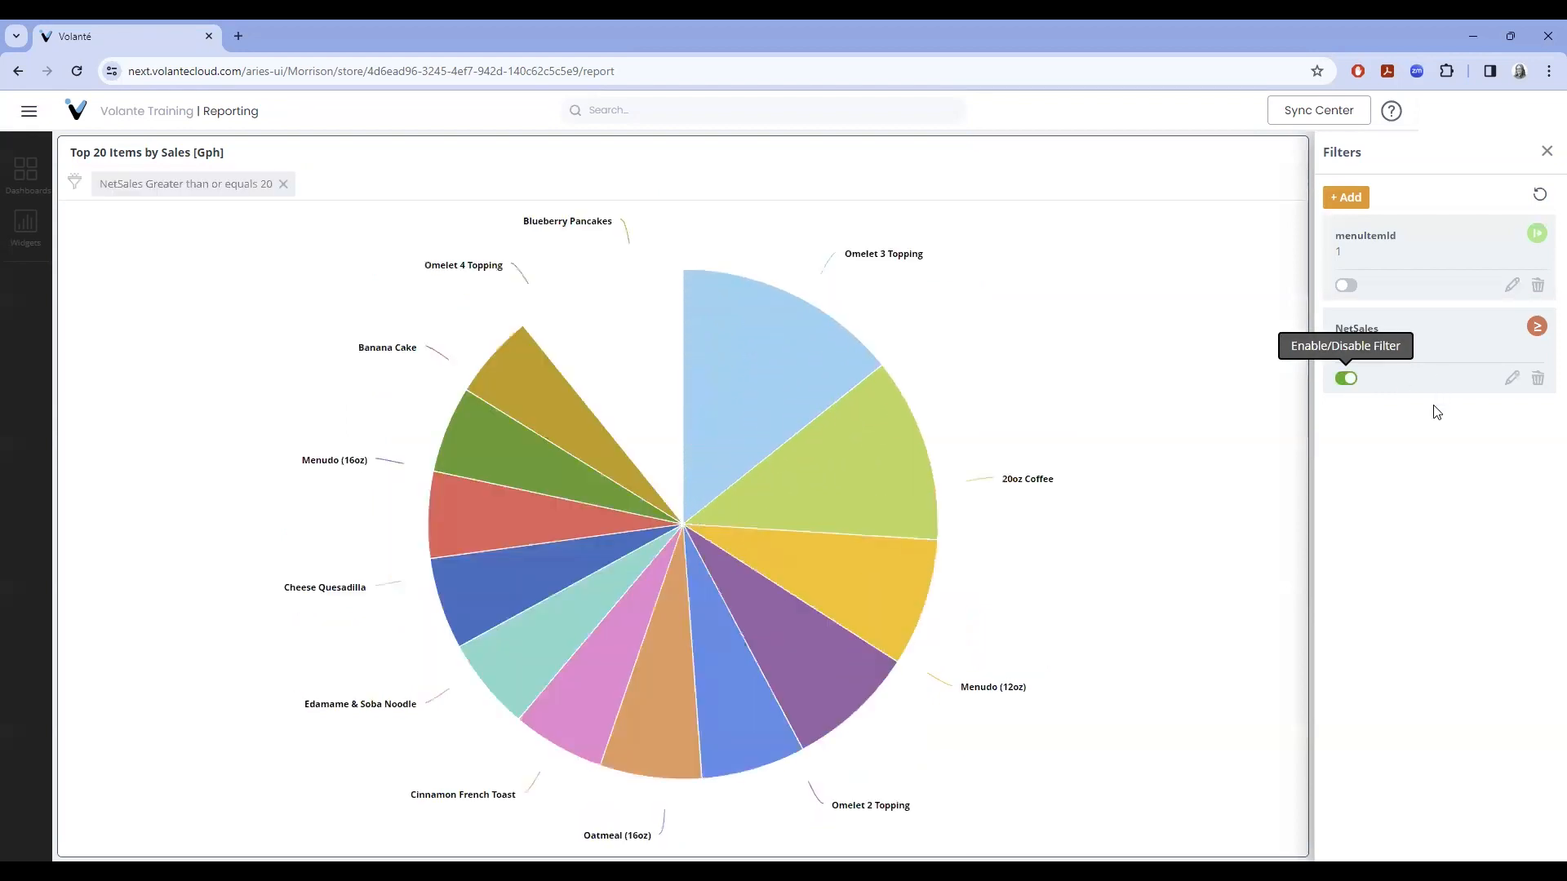
{"action": "left_click", "coordinate": [1512, 380]}
{"action": "left_click", "coordinate": [1014, 371]}
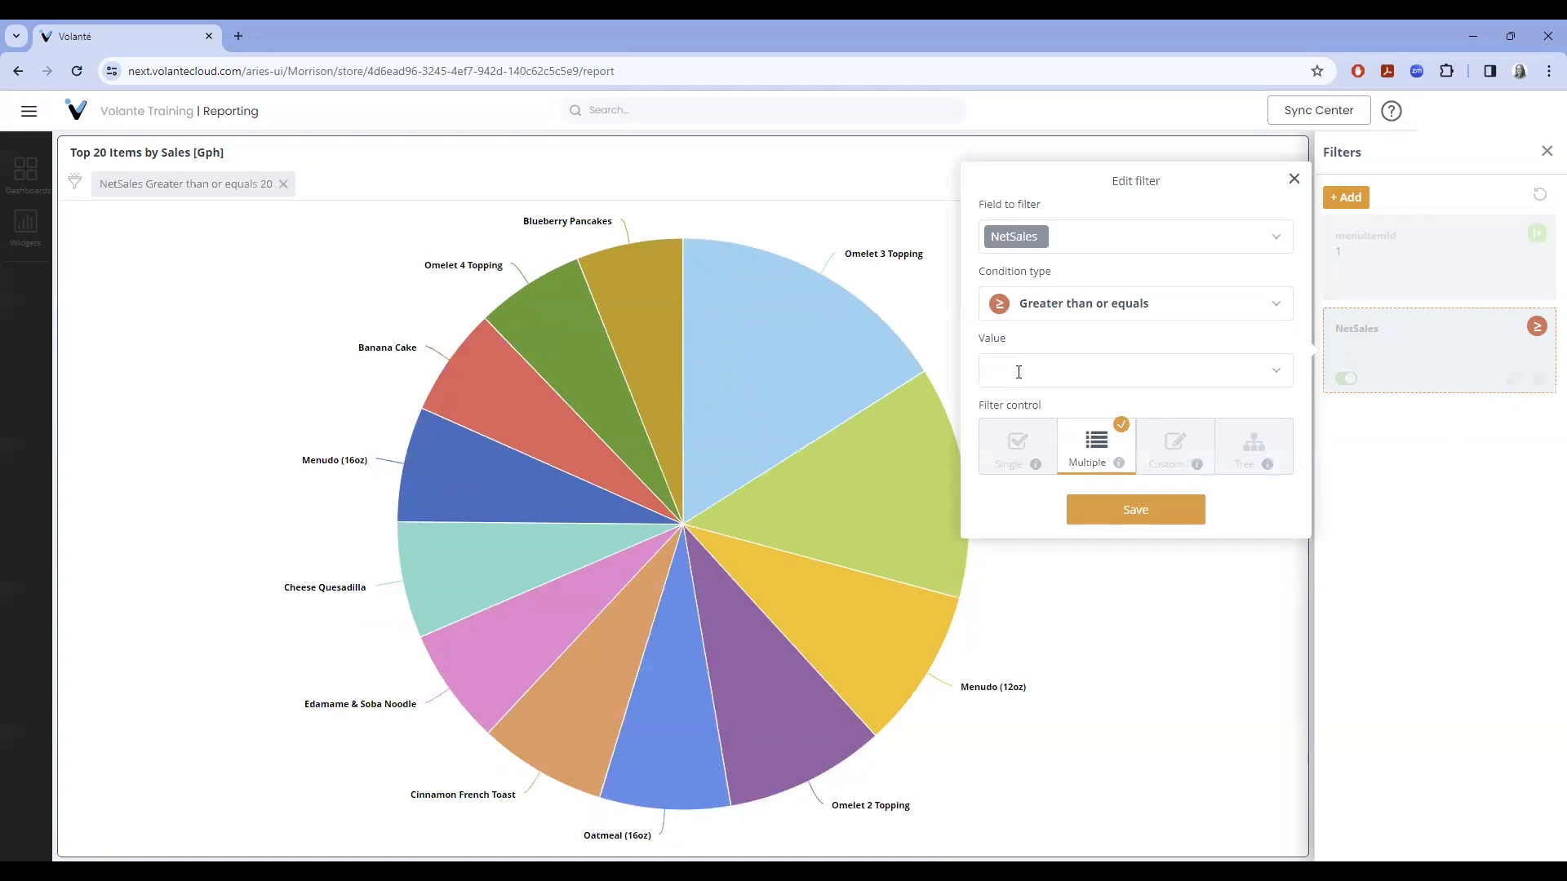
{"action": "left_click", "coordinate": [1018, 378]}
{"action": "type", "text": "25"}
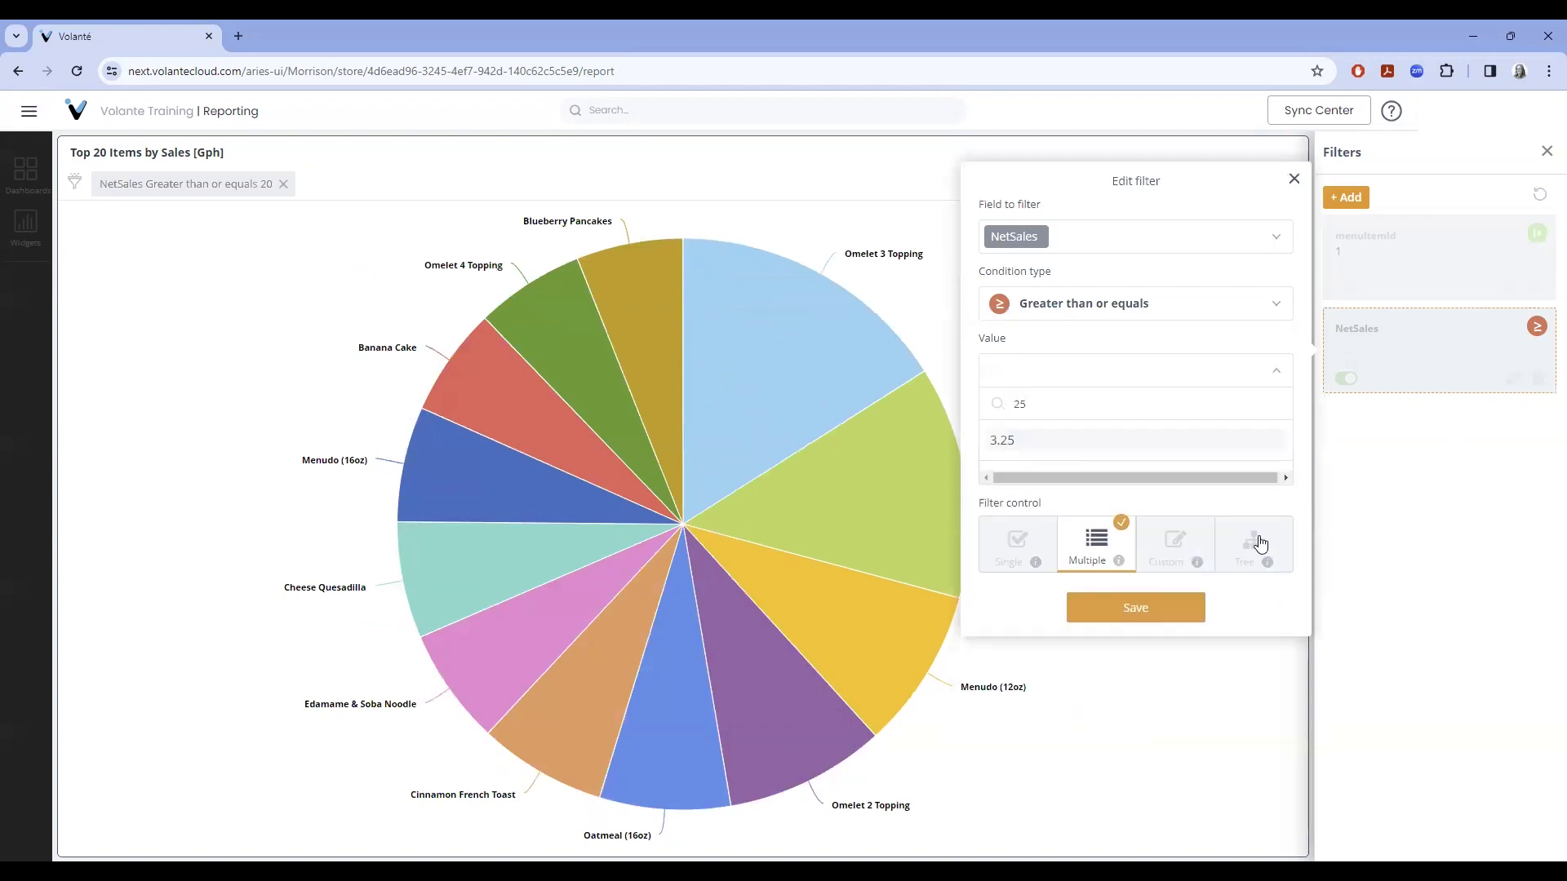
{"action": "left_click", "coordinate": [1147, 606]}
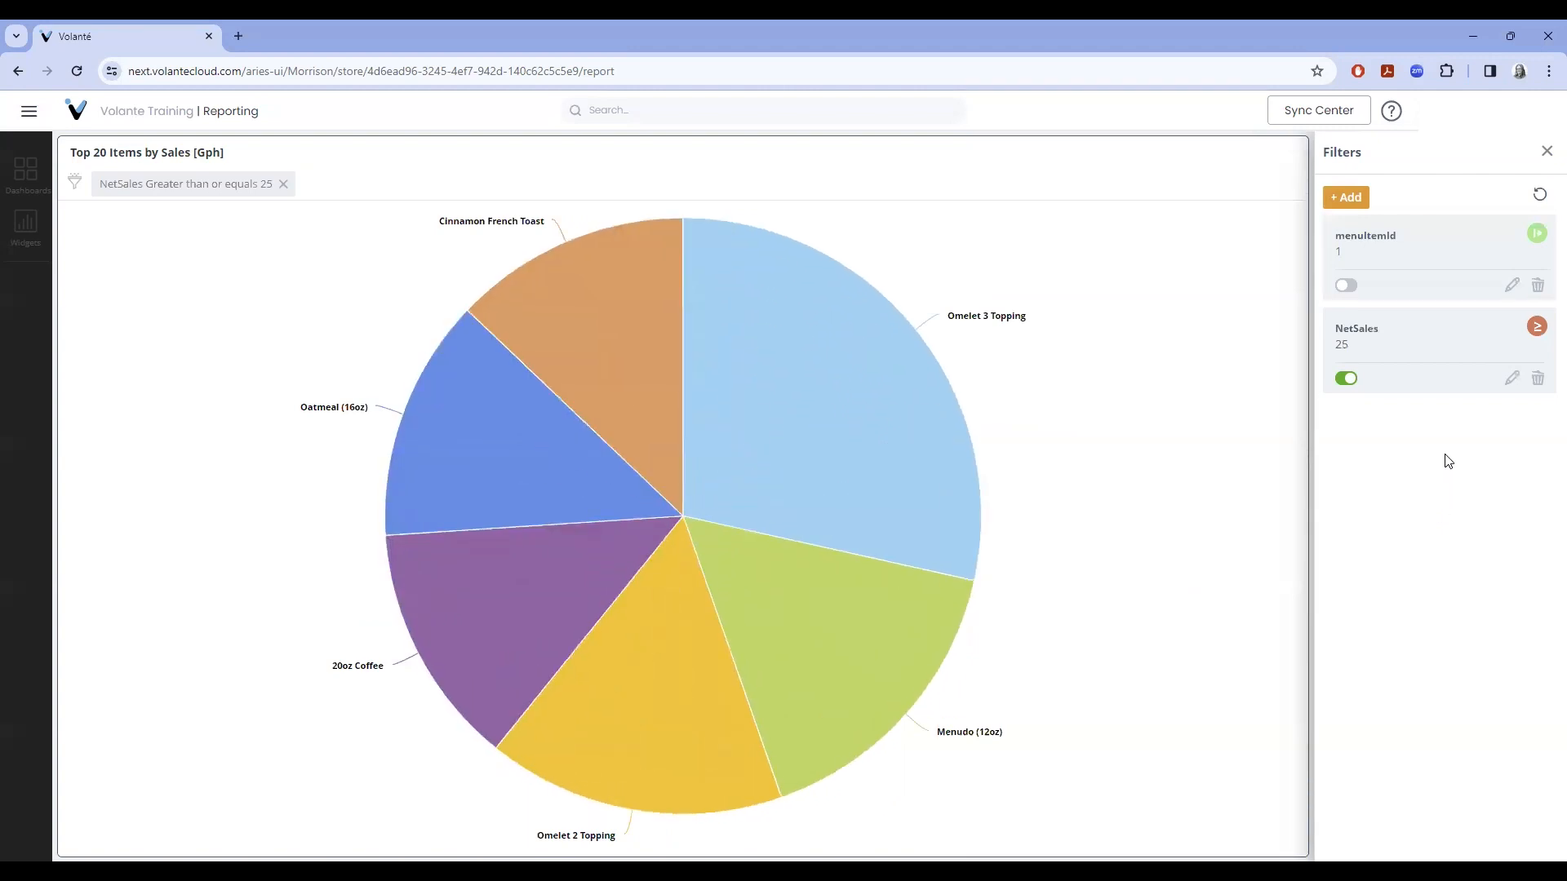
{"action": "left_click", "coordinate": [1344, 379]}
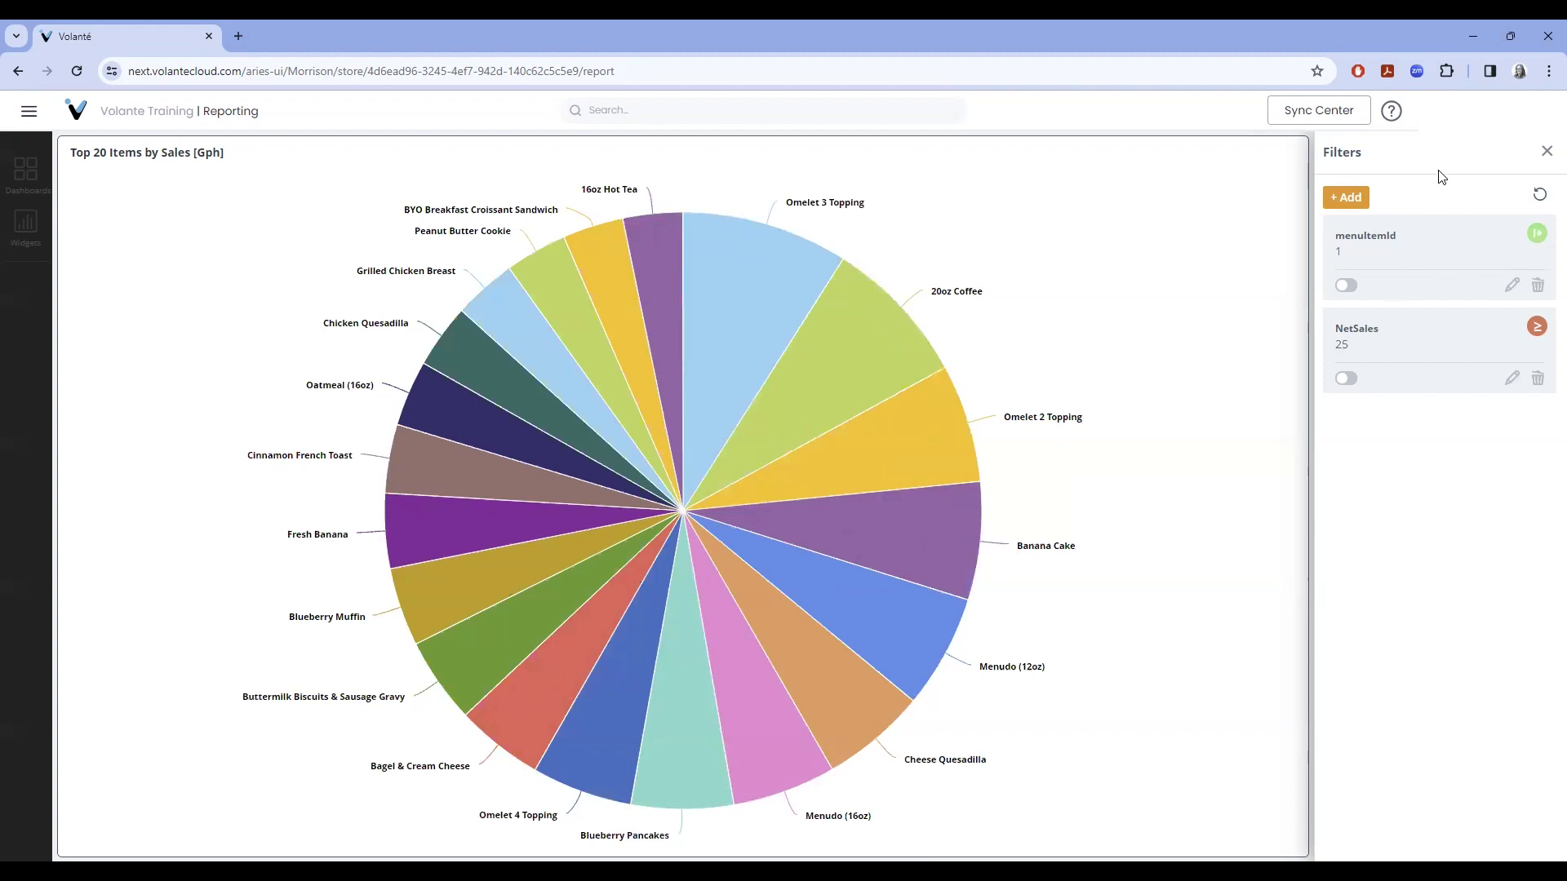
- Start a new filter on the Payments (Collected) widget using the Qty field
{"action": "left_click", "coordinate": [1546, 153]}
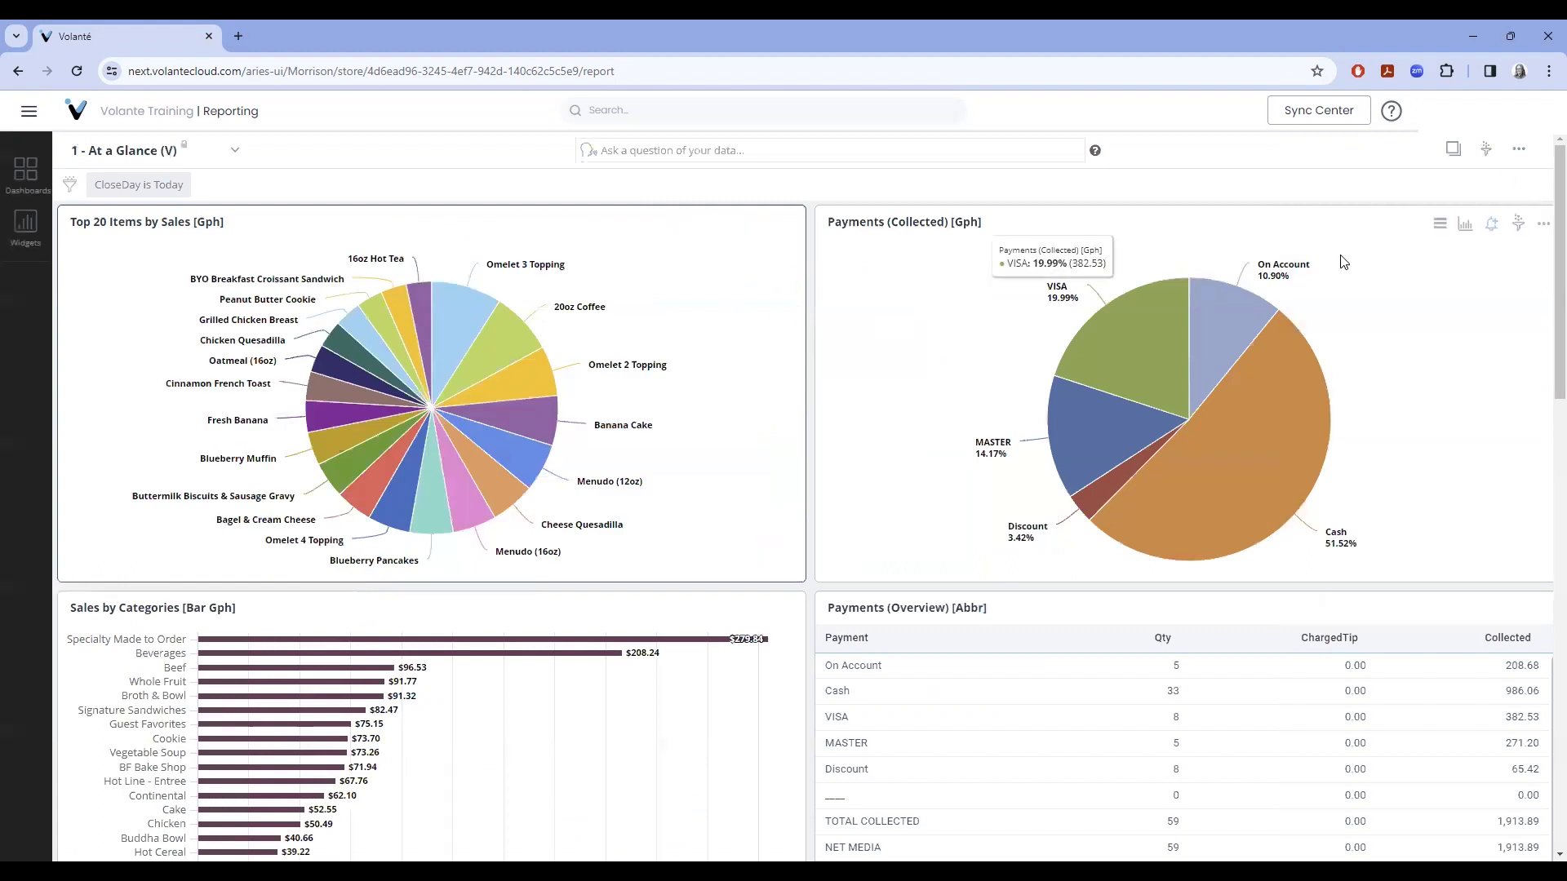
{"action": "left_click", "coordinate": [1518, 226]}
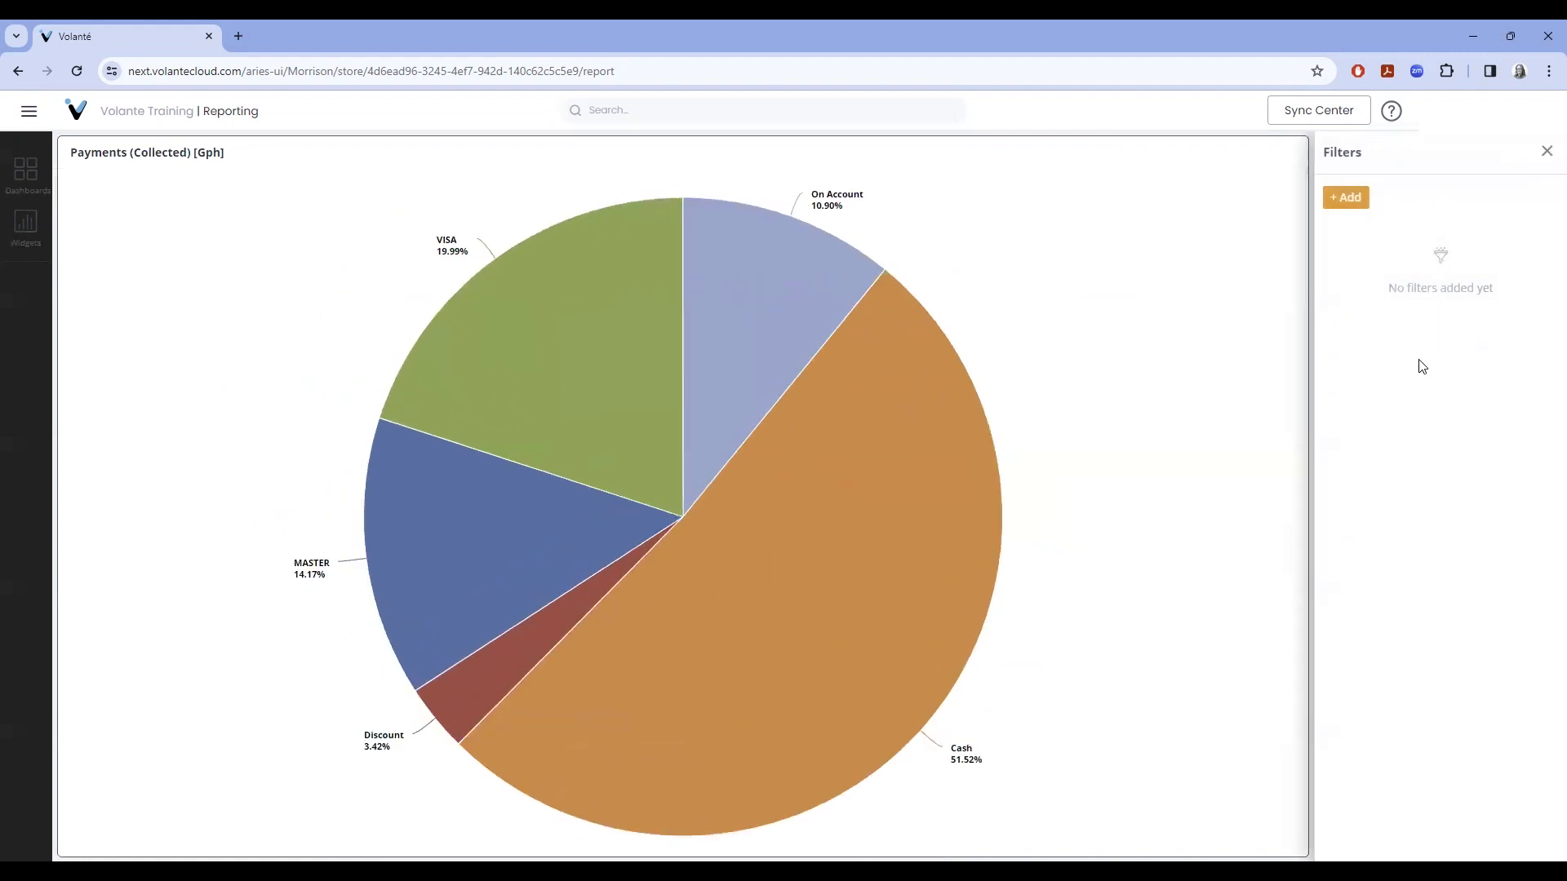
{"action": "left_click", "coordinate": [1355, 201]}
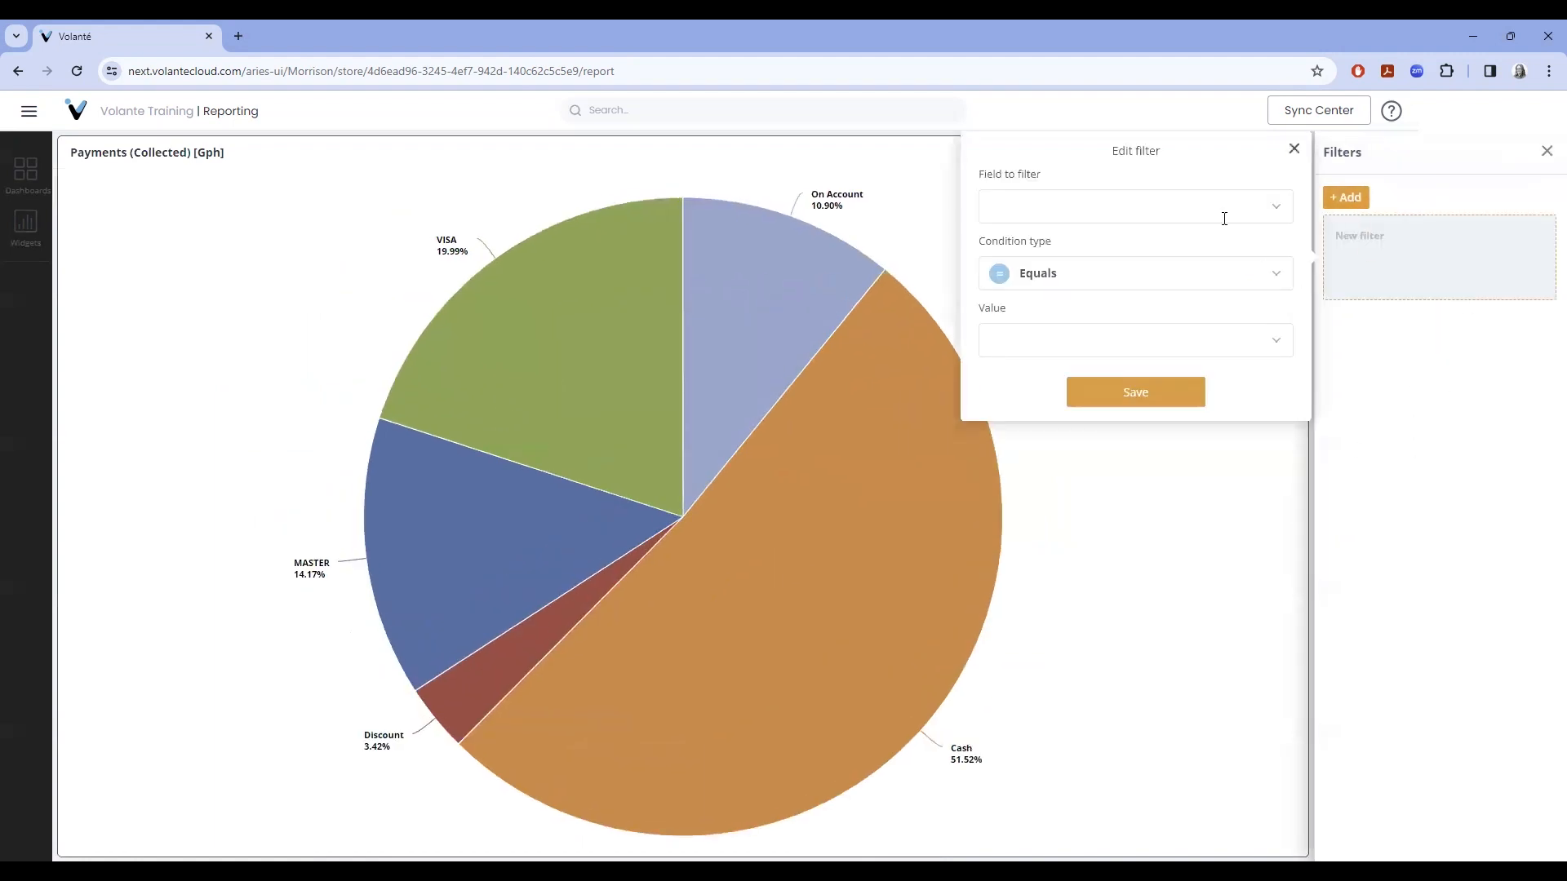
{"action": "left_click", "coordinate": [1276, 212]}
{"action": "left_click_drag", "start_coordinate": [1284, 292], "coordinate": [1277, 379]}
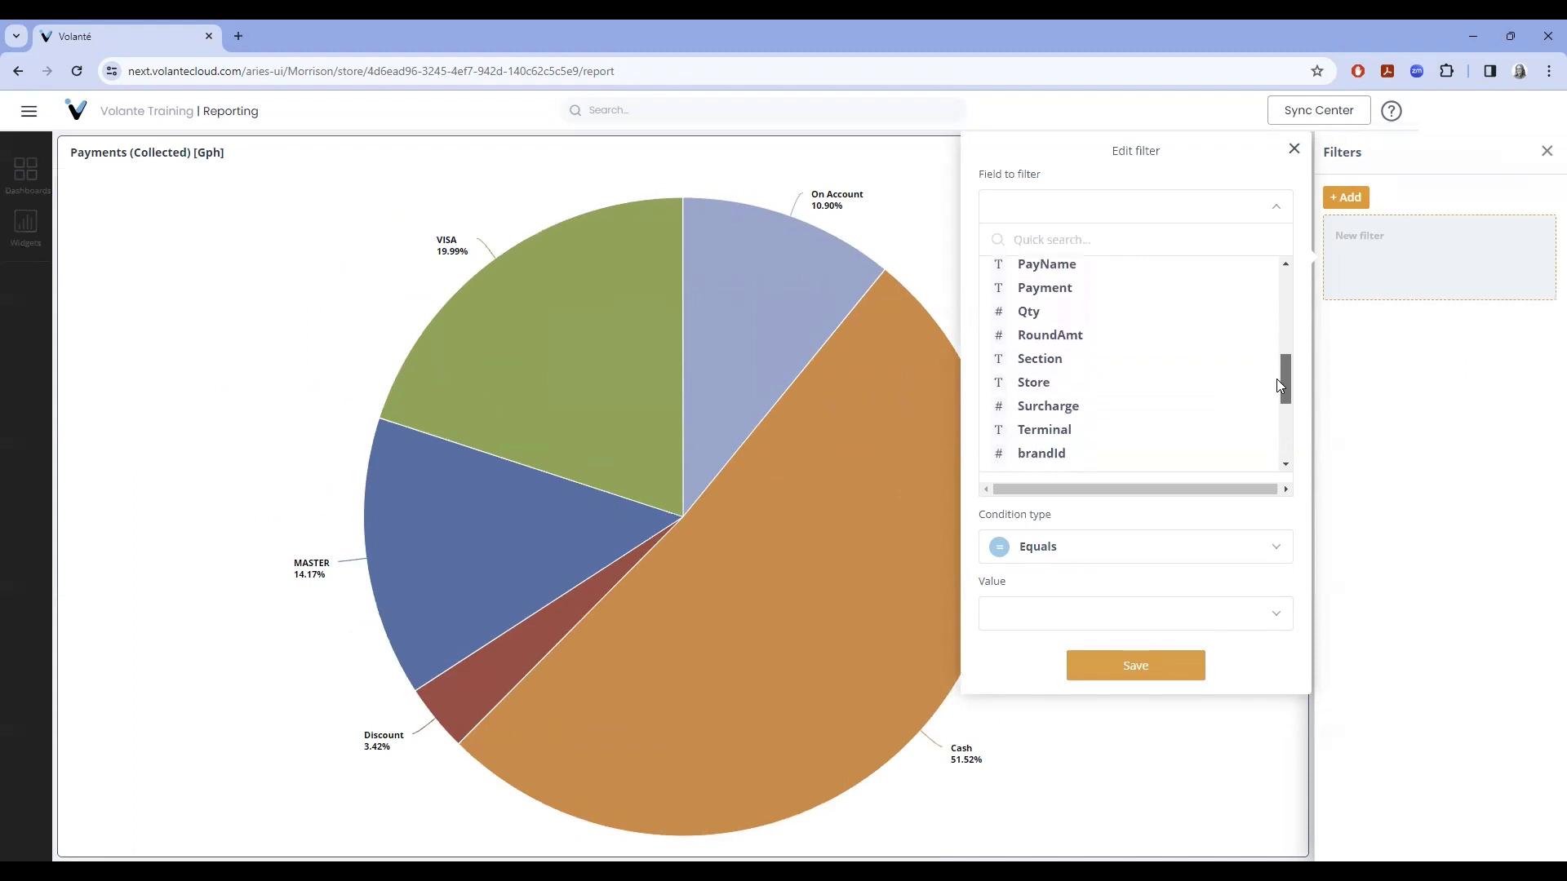
{"action": "left_click", "coordinate": [1100, 320]}
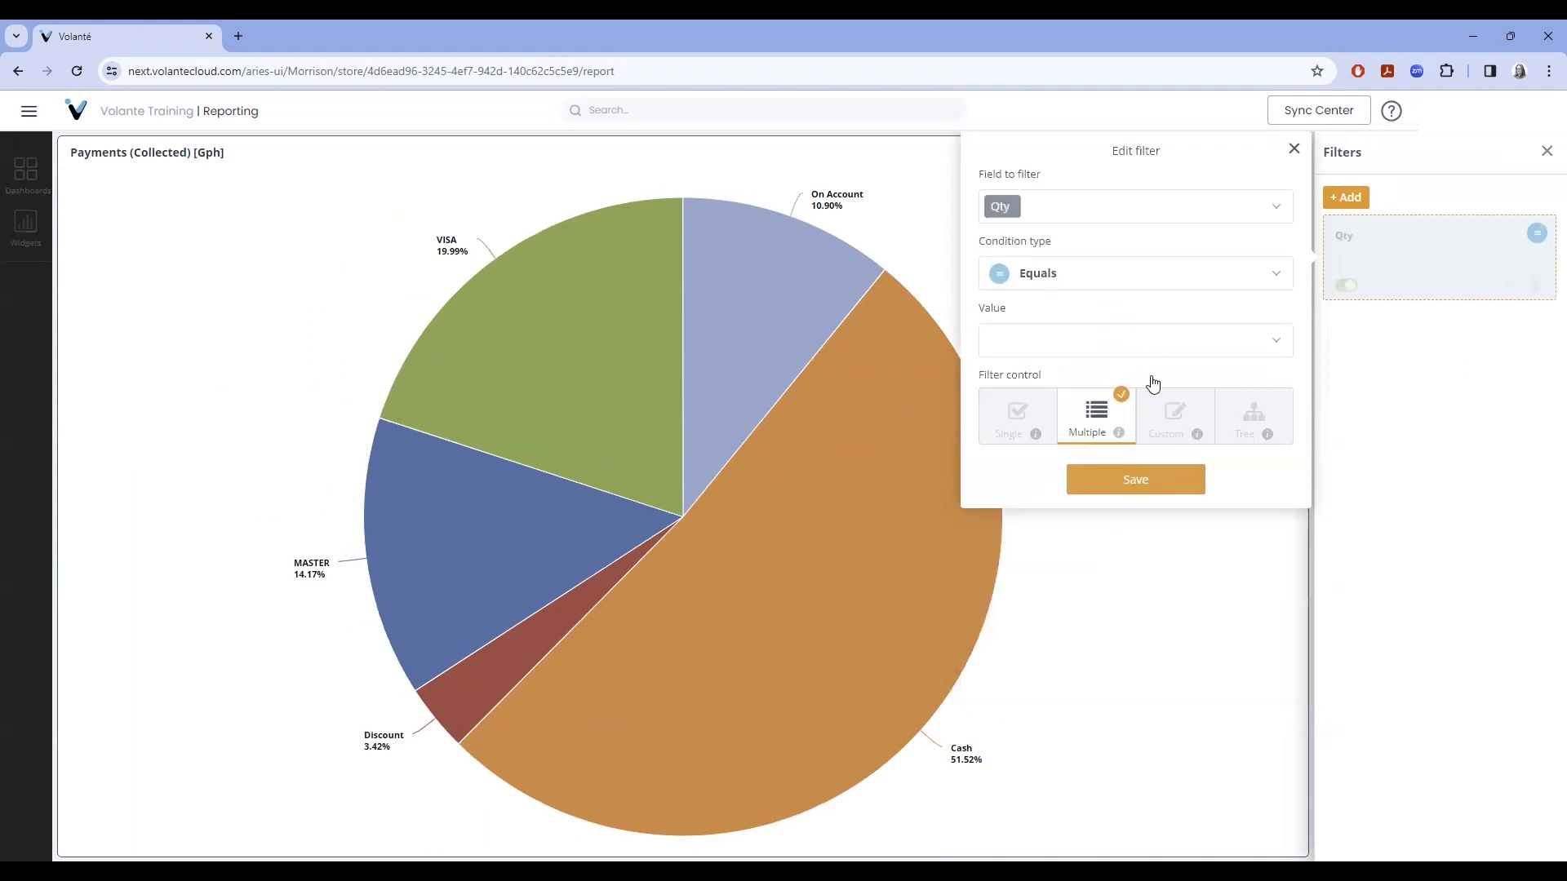
- Set the Qty filter to greater than or equals 10, save it, switch it off, and close Filters
{"action": "left_click", "coordinate": [1279, 281]}
{"action": "left_click", "coordinate": [1084, 363]}
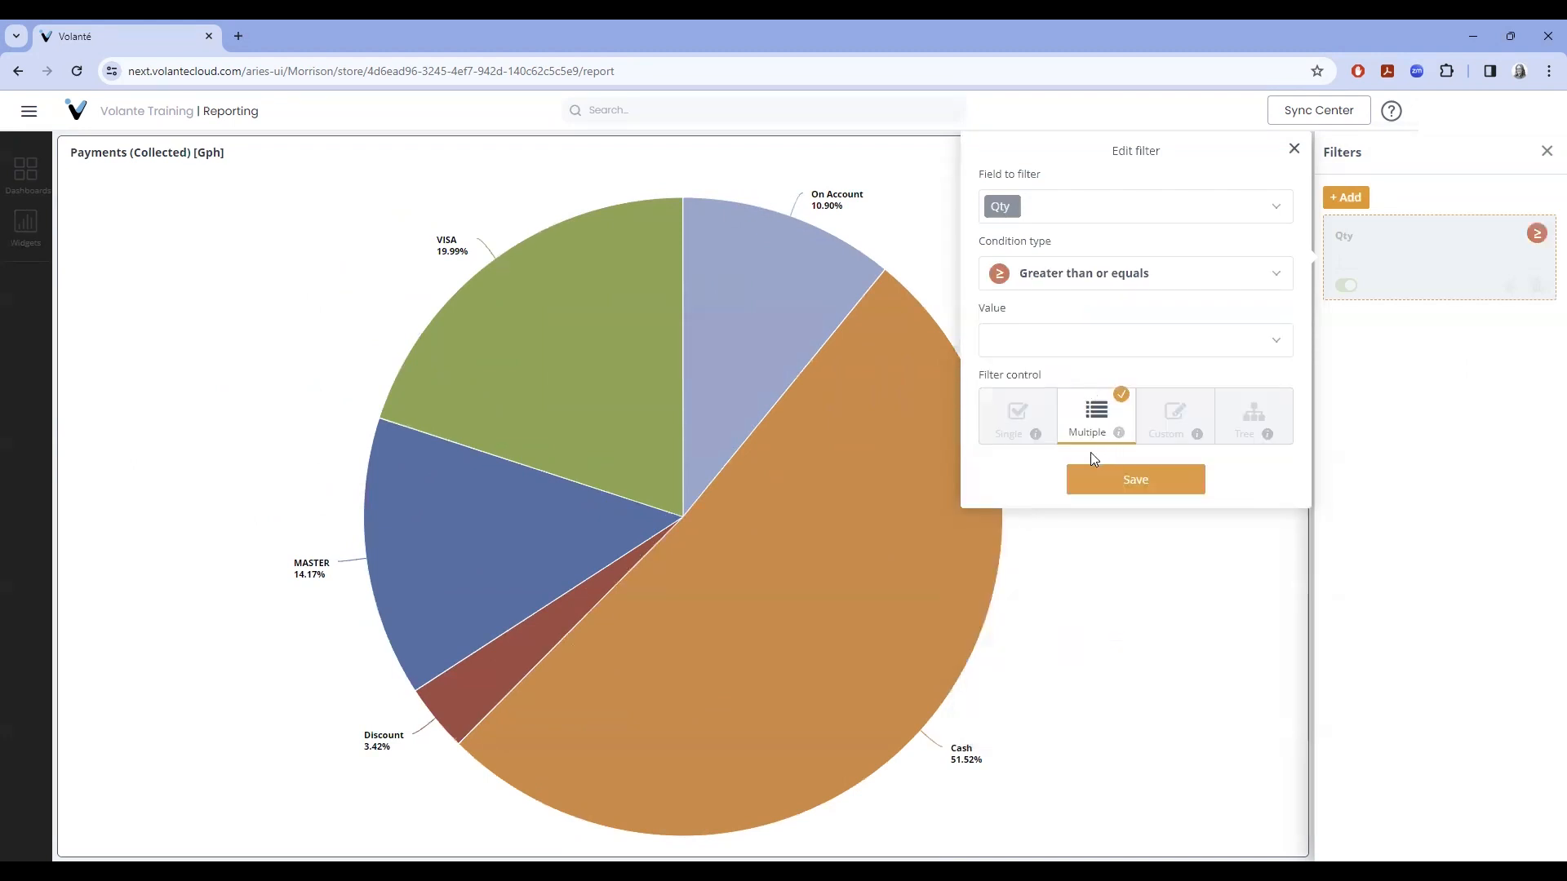
{"action": "left_click", "coordinate": [1029, 340]}
{"action": "type", "text": "10"}
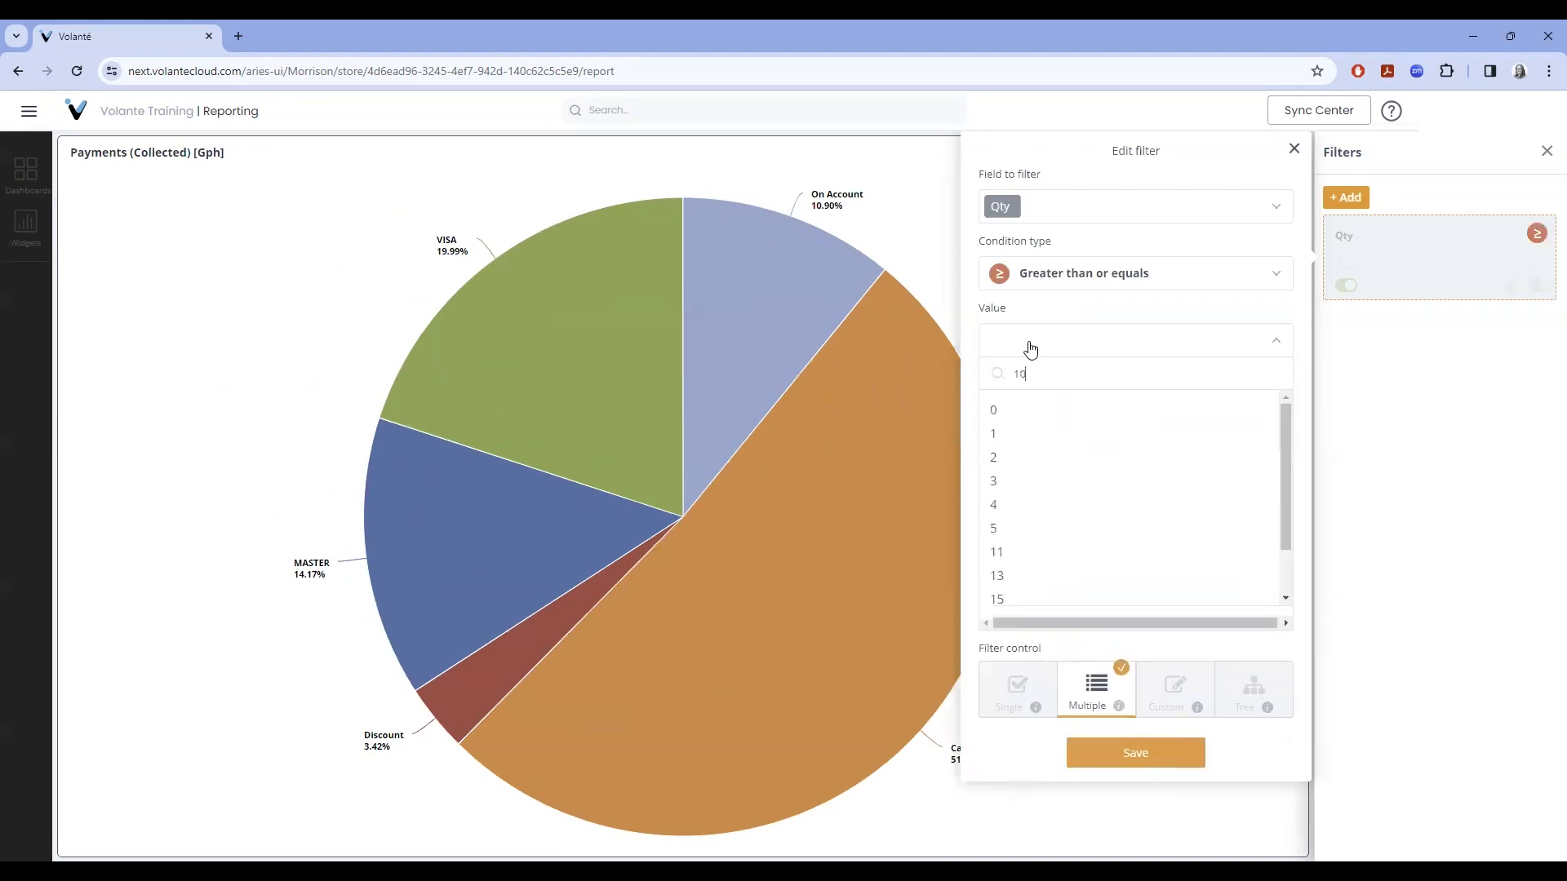
{"action": "left_click", "coordinate": [1092, 519]}
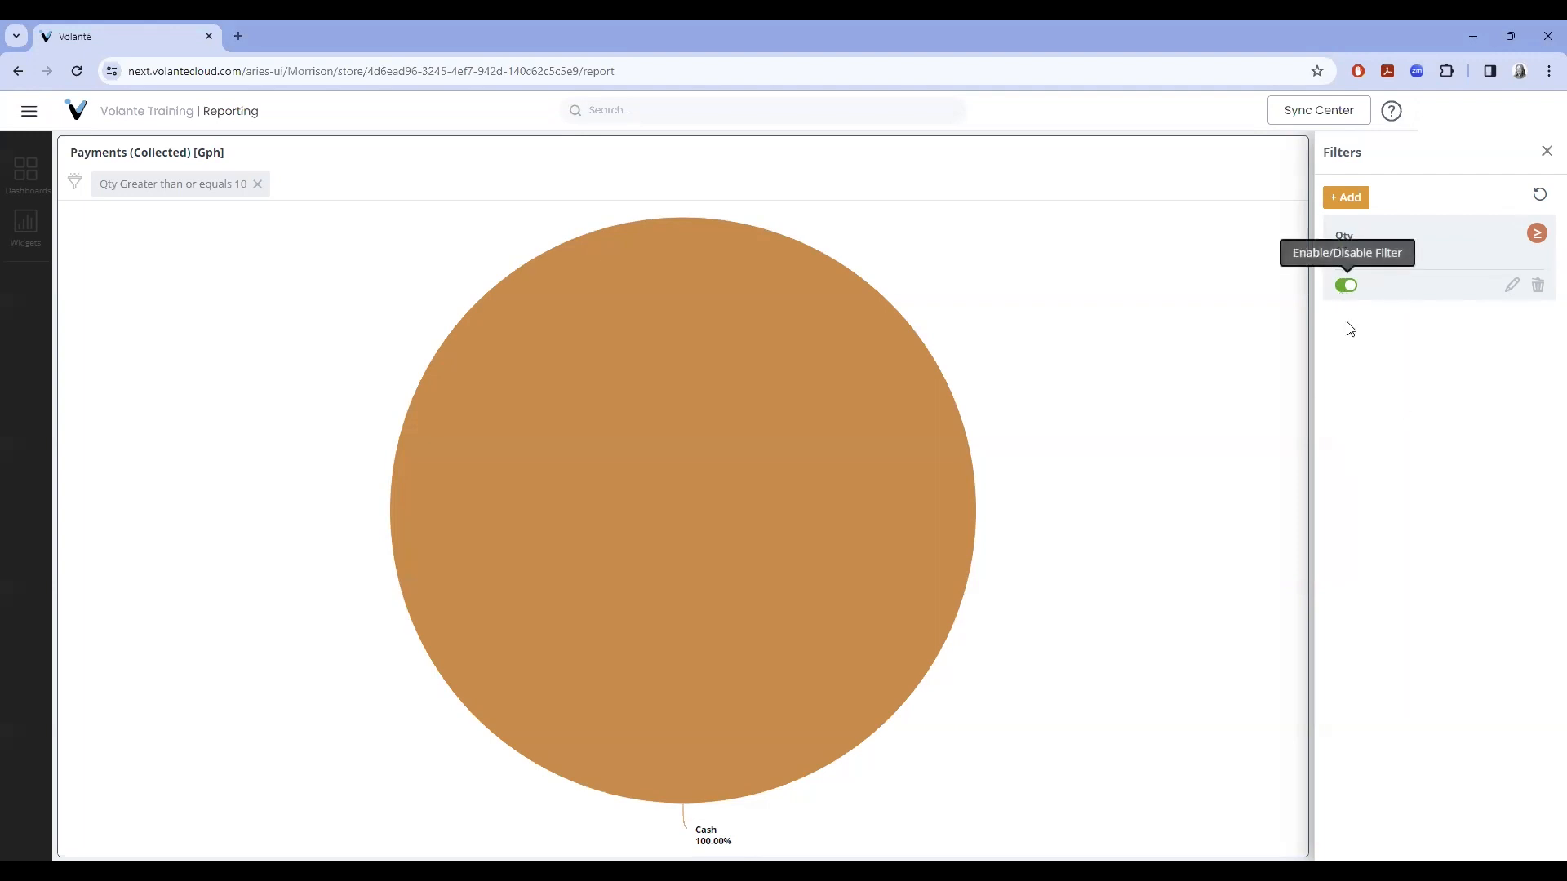
{"action": "left_click", "coordinate": [1345, 285]}
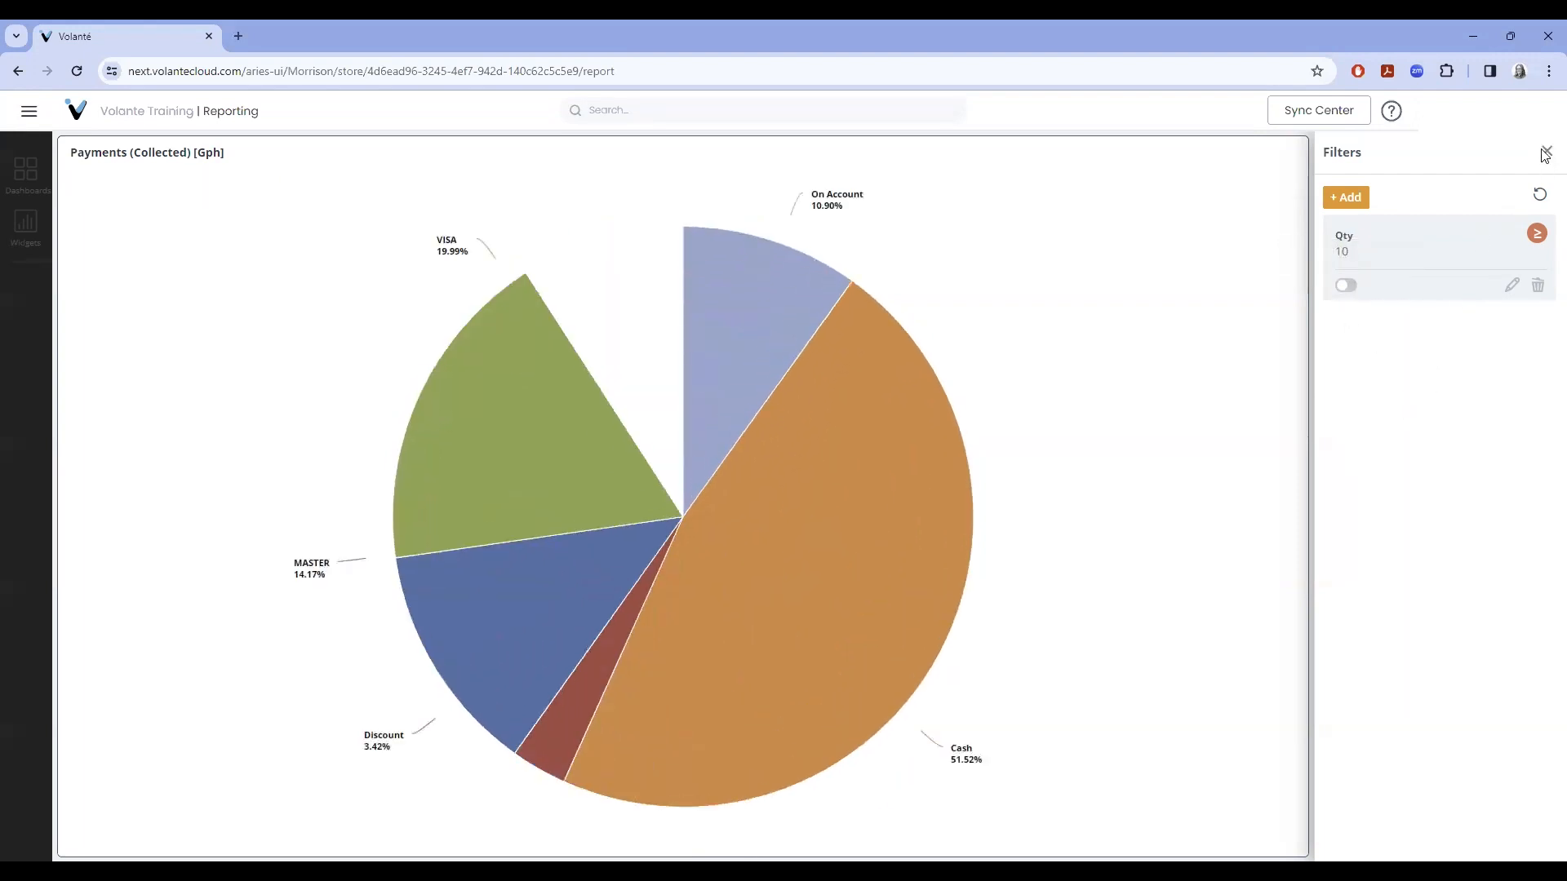
{"action": "left_click", "coordinate": [1546, 152]}
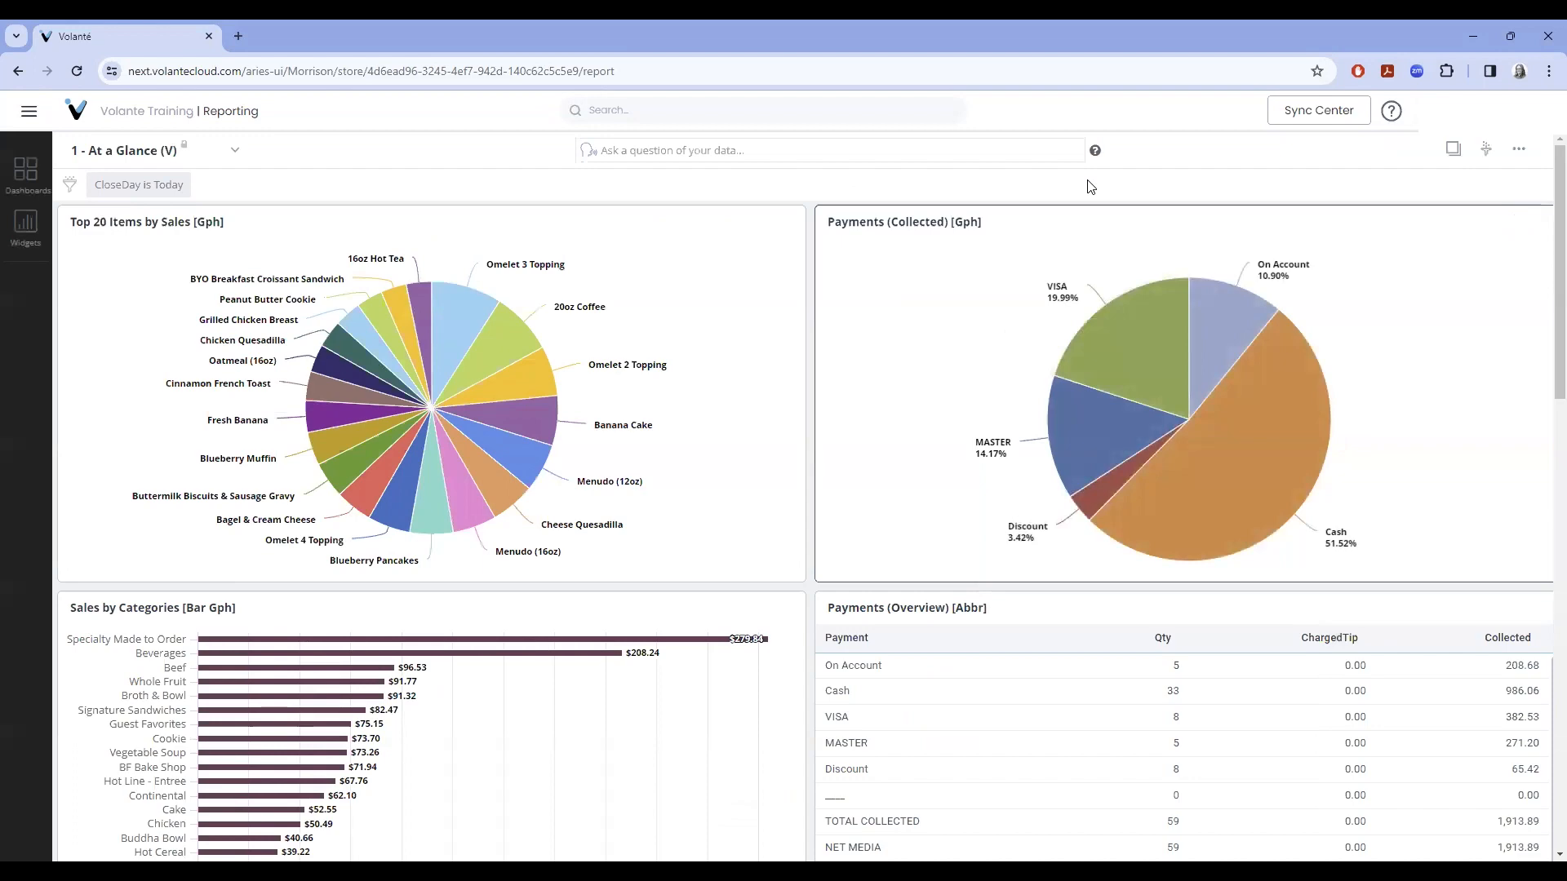
{"action": "scroll", "coordinate": [1371, 698], "scroll_direction": "down", "scroll_amount": 3}
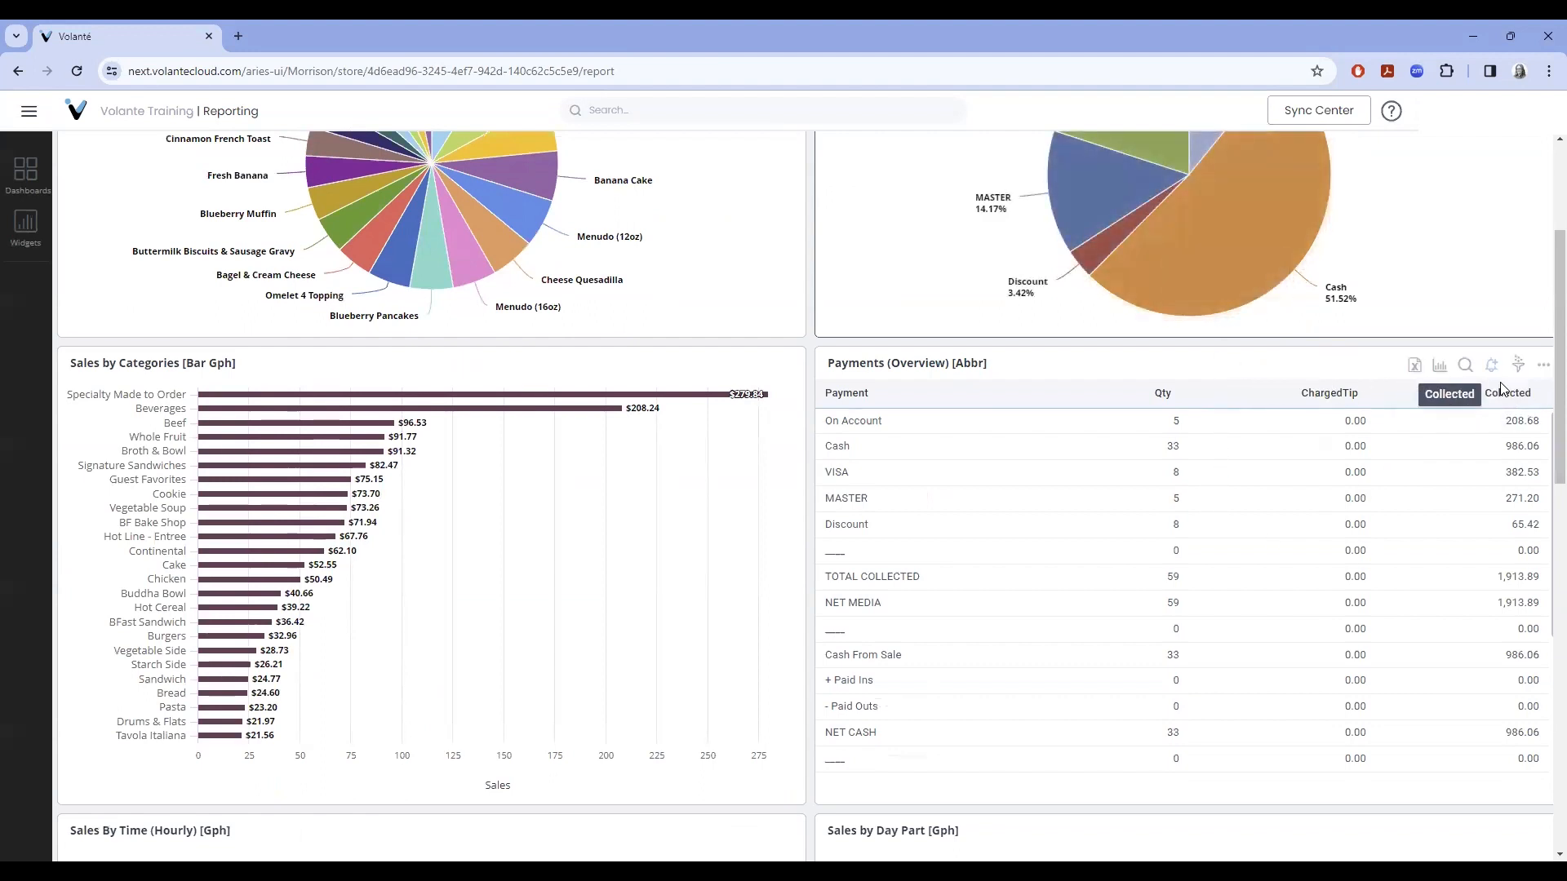
{"action": "left_click", "coordinate": [1518, 366]}
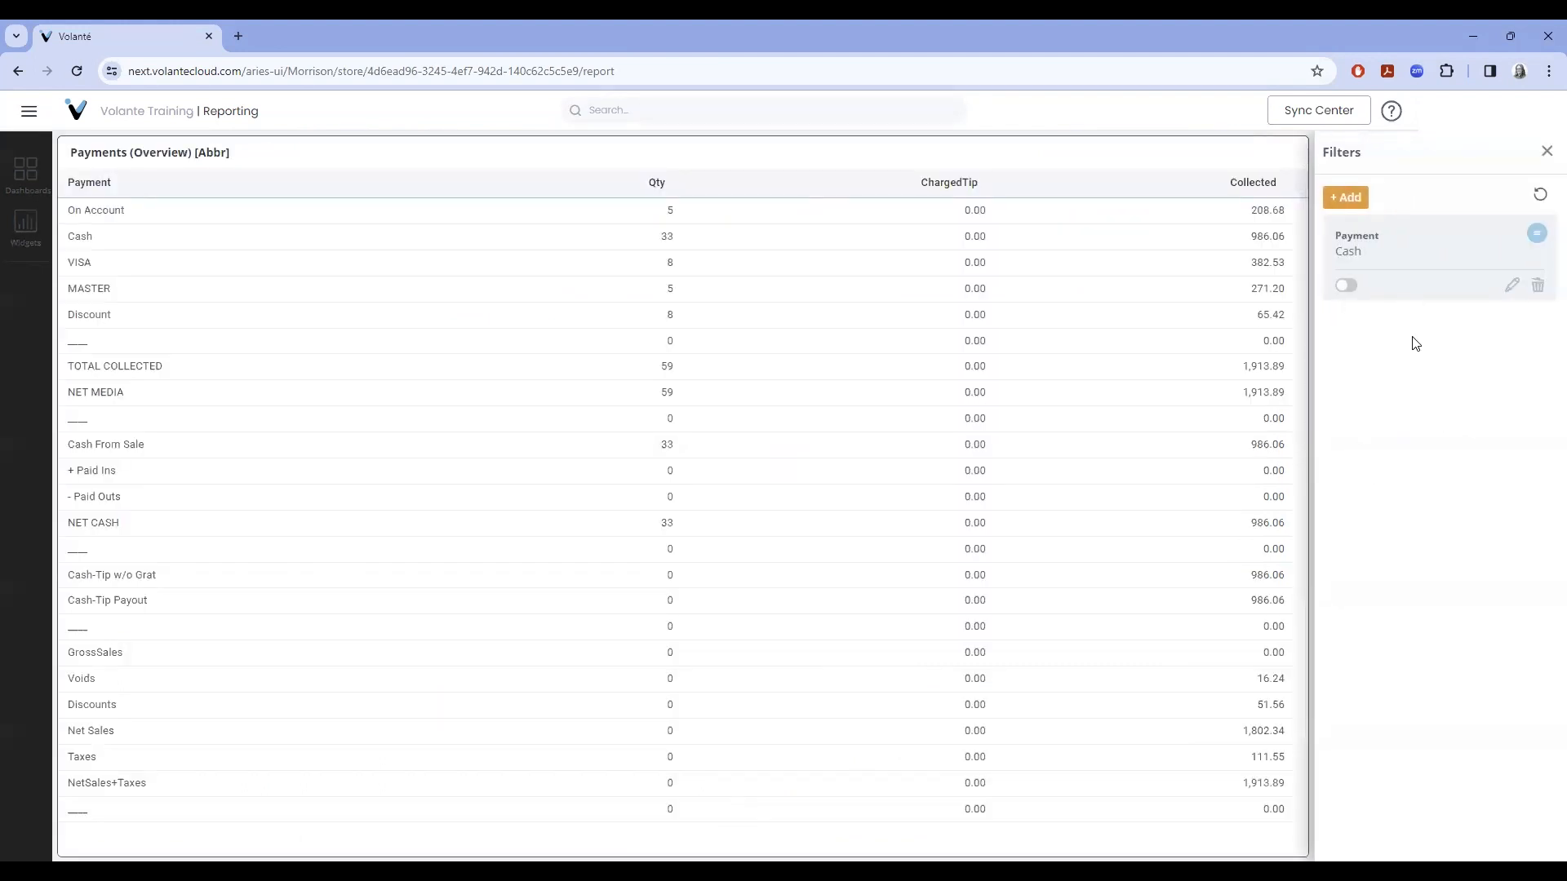
{"action": "left_click", "coordinate": [1348, 285]}
{"action": "left_click", "coordinate": [1345, 286]}
{"action": "left_click", "coordinate": [1548, 155]}
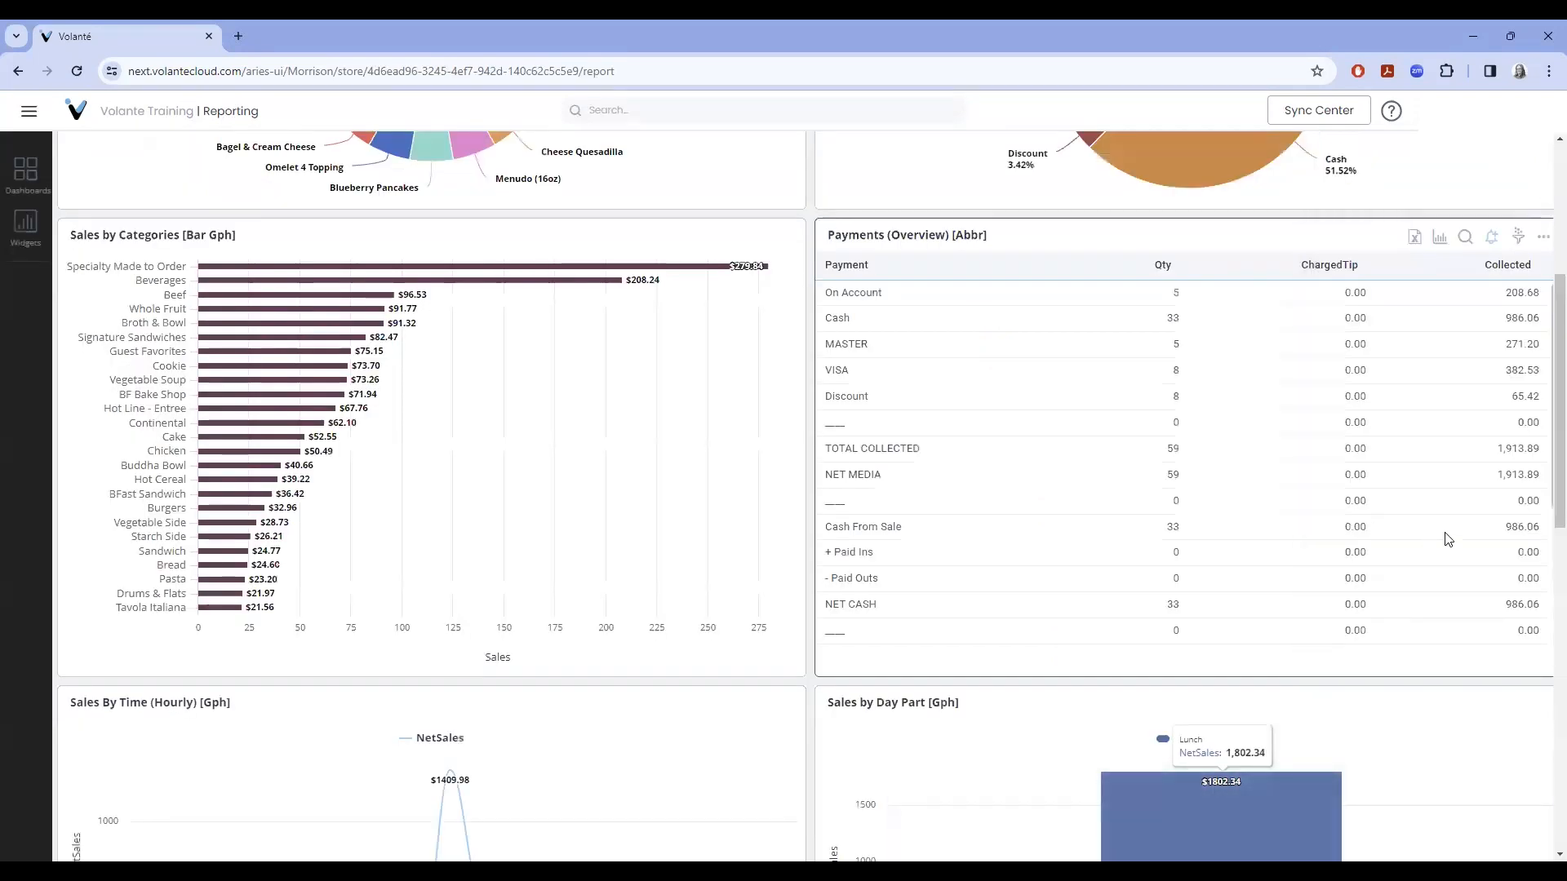
{"action": "scroll", "coordinate": [1443, 531], "scroll_direction": "up", "scroll_amount": 1}
{"action": "scroll", "coordinate": [1443, 532], "scroll_direction": "up", "scroll_amount": 4}
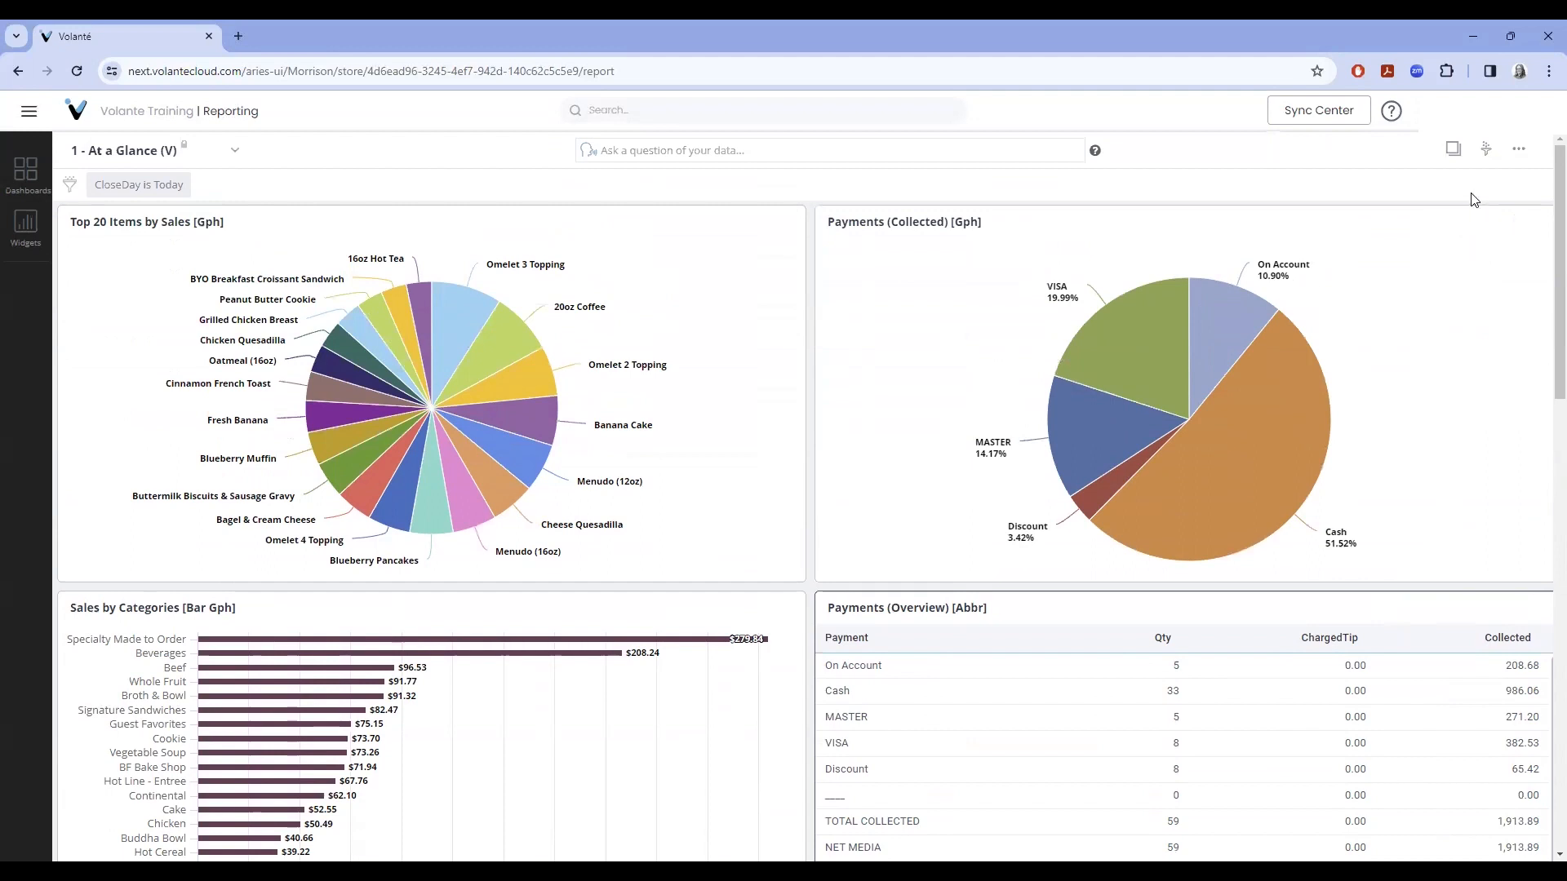
- Add the Advanced Filters set to the dashboard beside CloseDay is Today and expand its filters
{"action": "left_click", "coordinate": [1487, 152]}
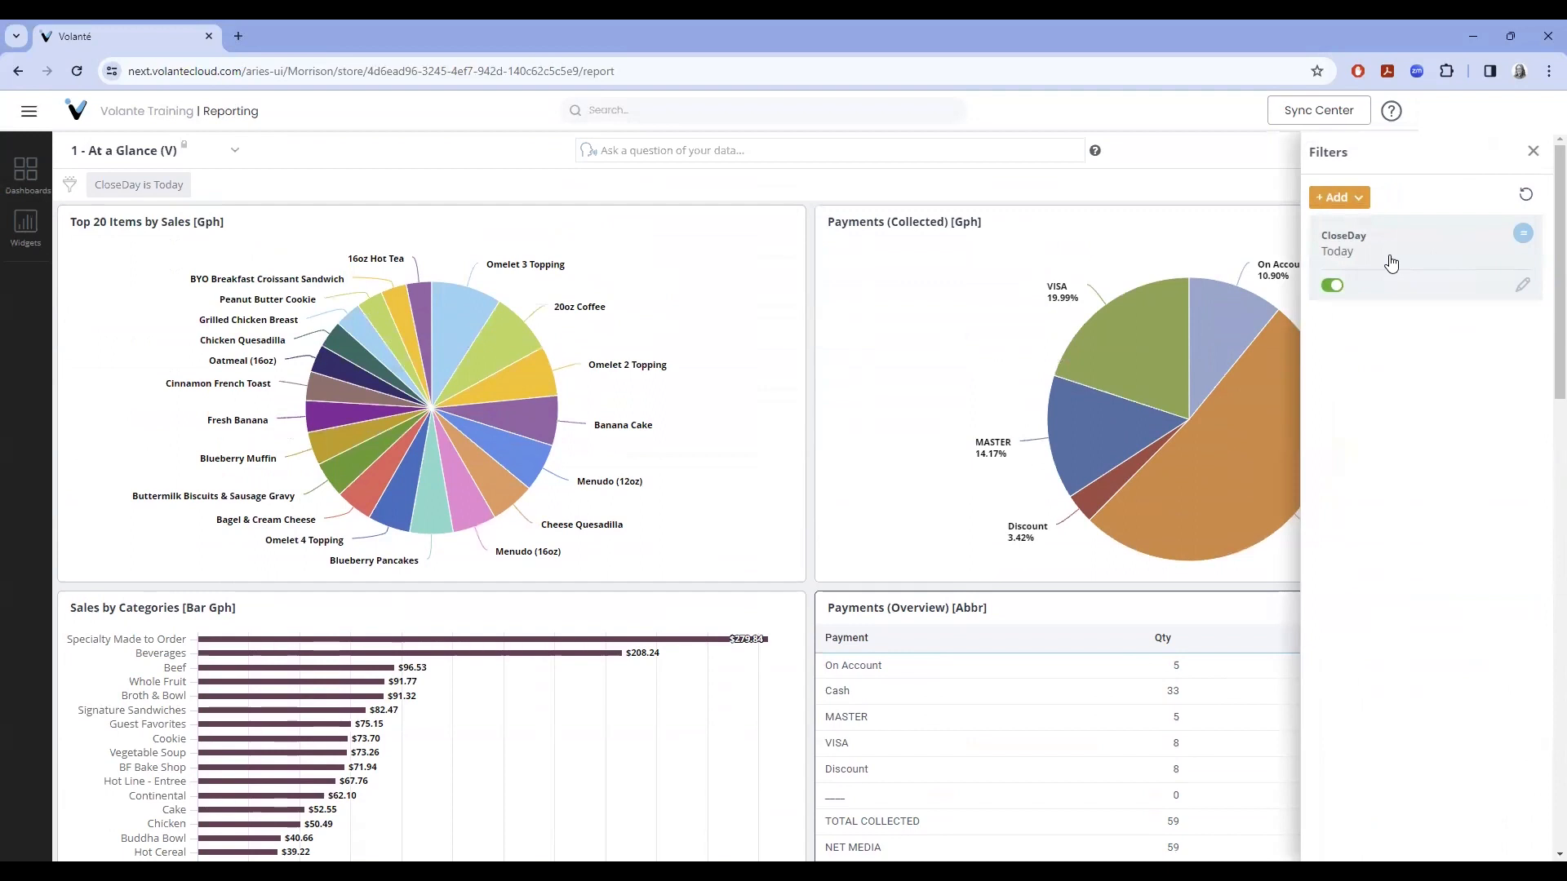
{"action": "left_click", "coordinate": [1332, 286]}
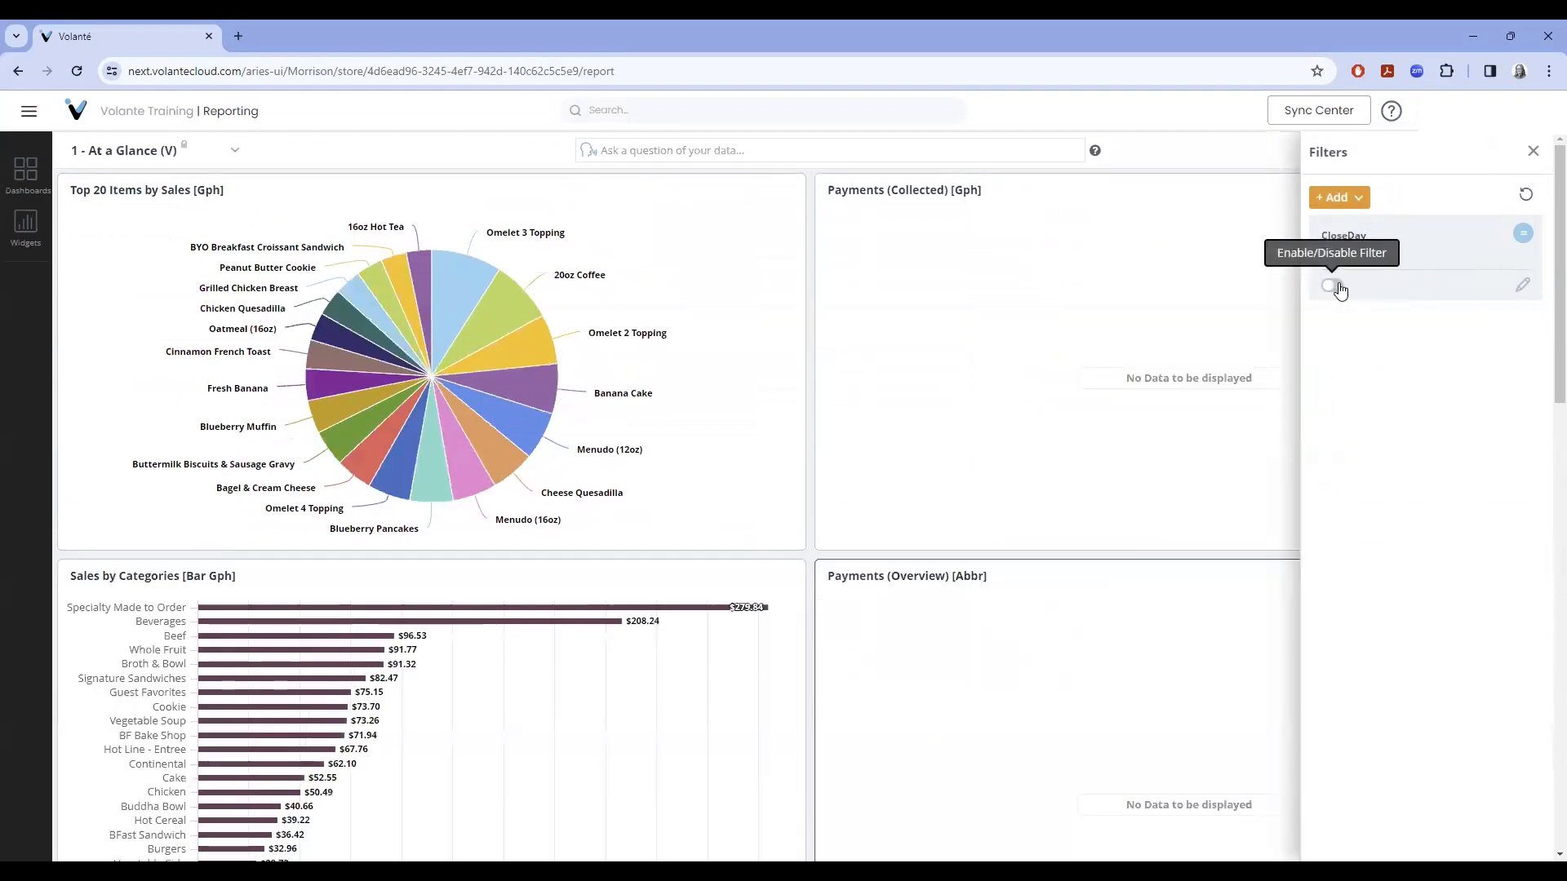
{"action": "left_click", "coordinate": [1338, 287]}
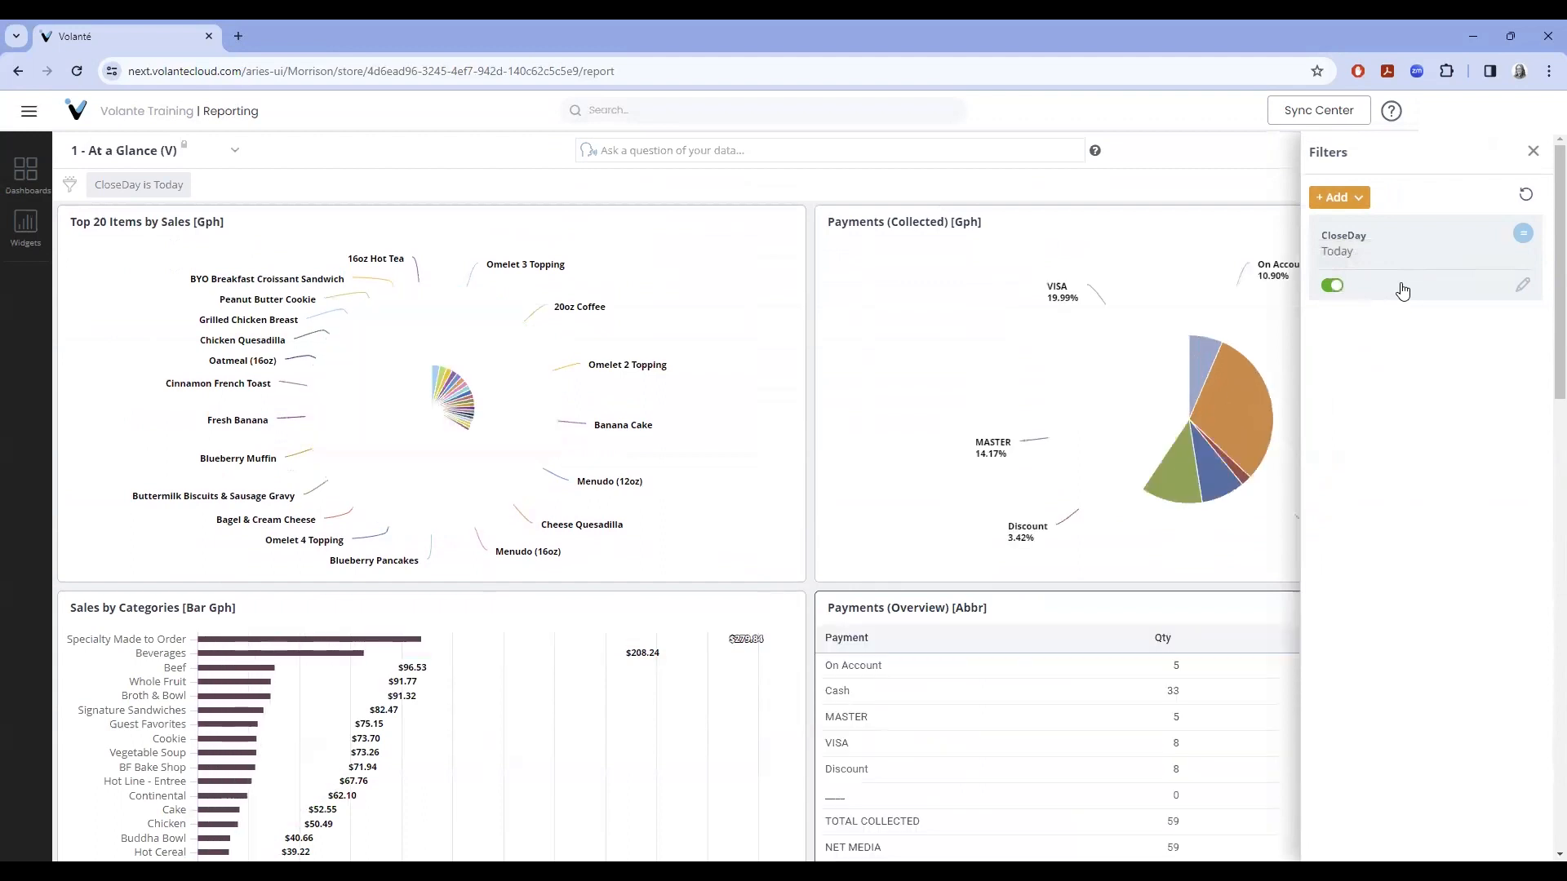
{"action": "left_click", "coordinate": [1359, 200]}
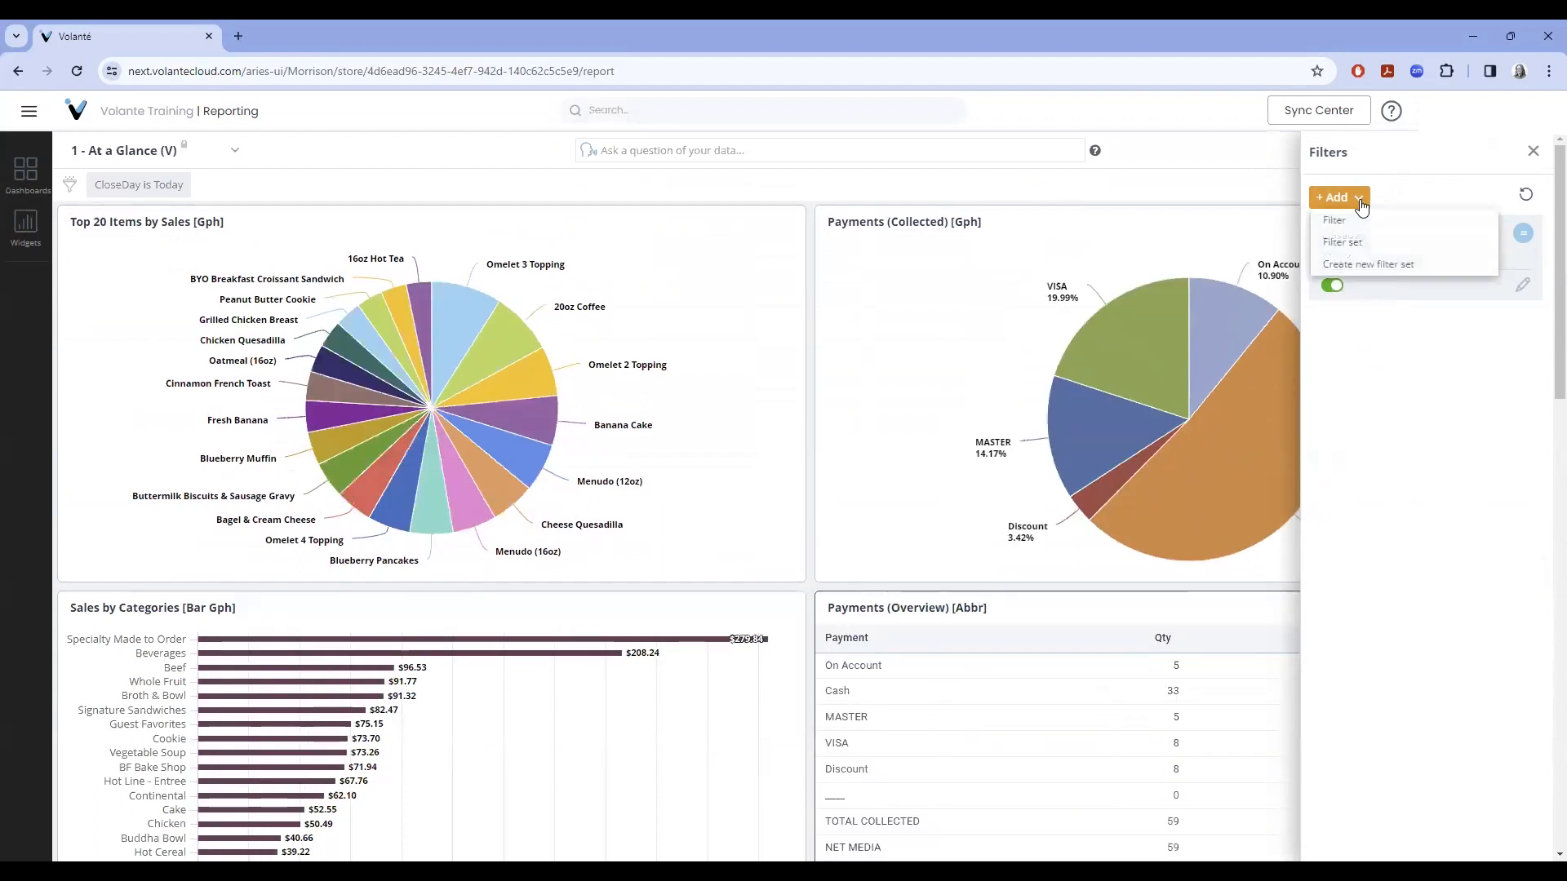
{"action": "left_click", "coordinate": [1403, 244]}
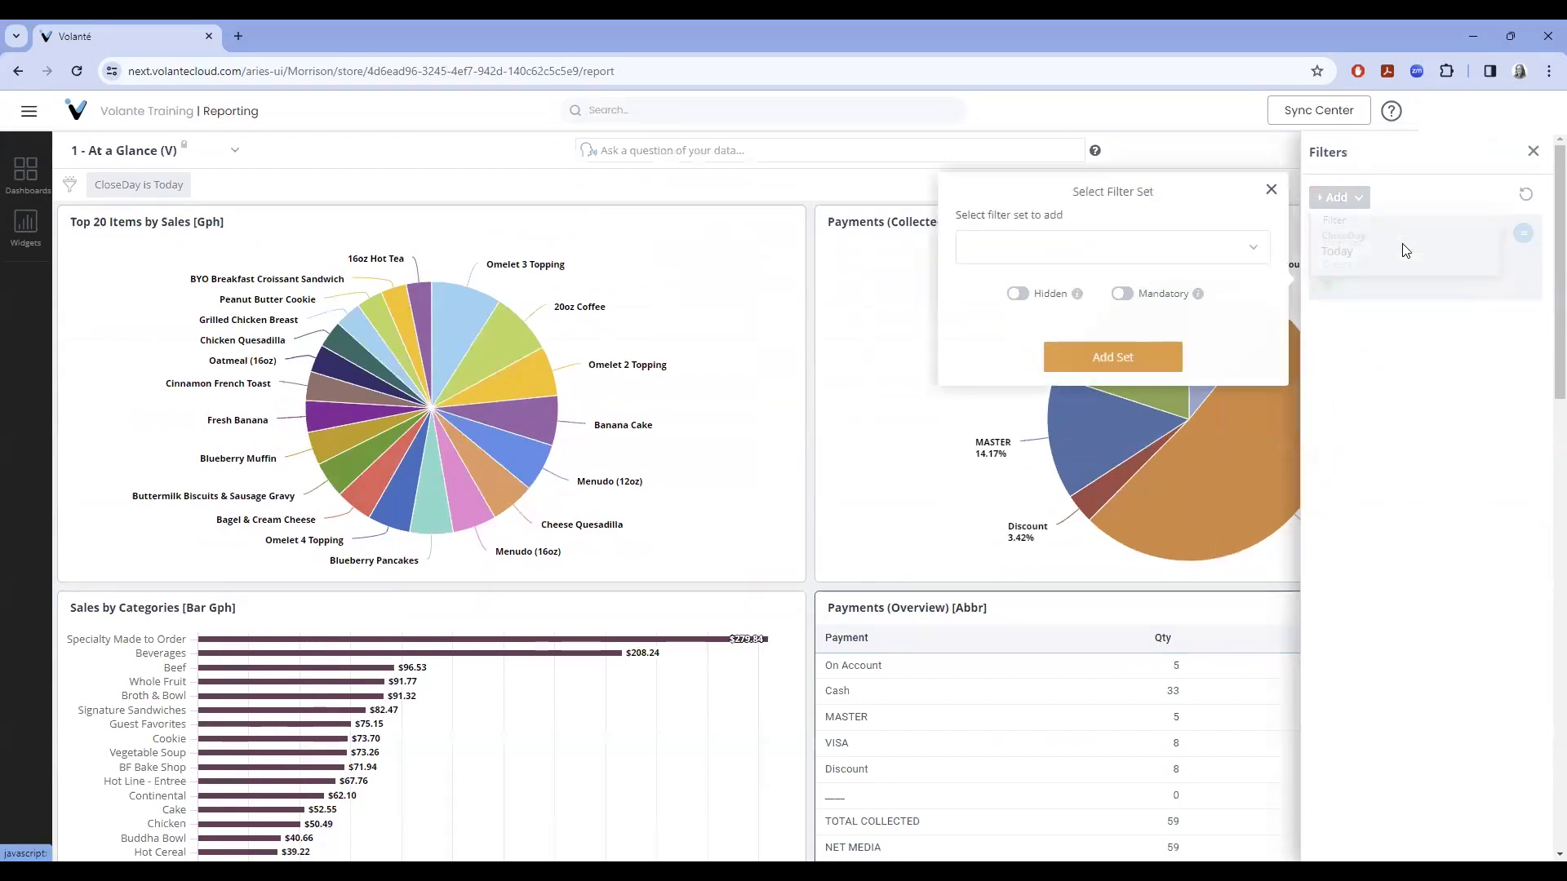
{"action": "left_click", "coordinate": [1253, 255]}
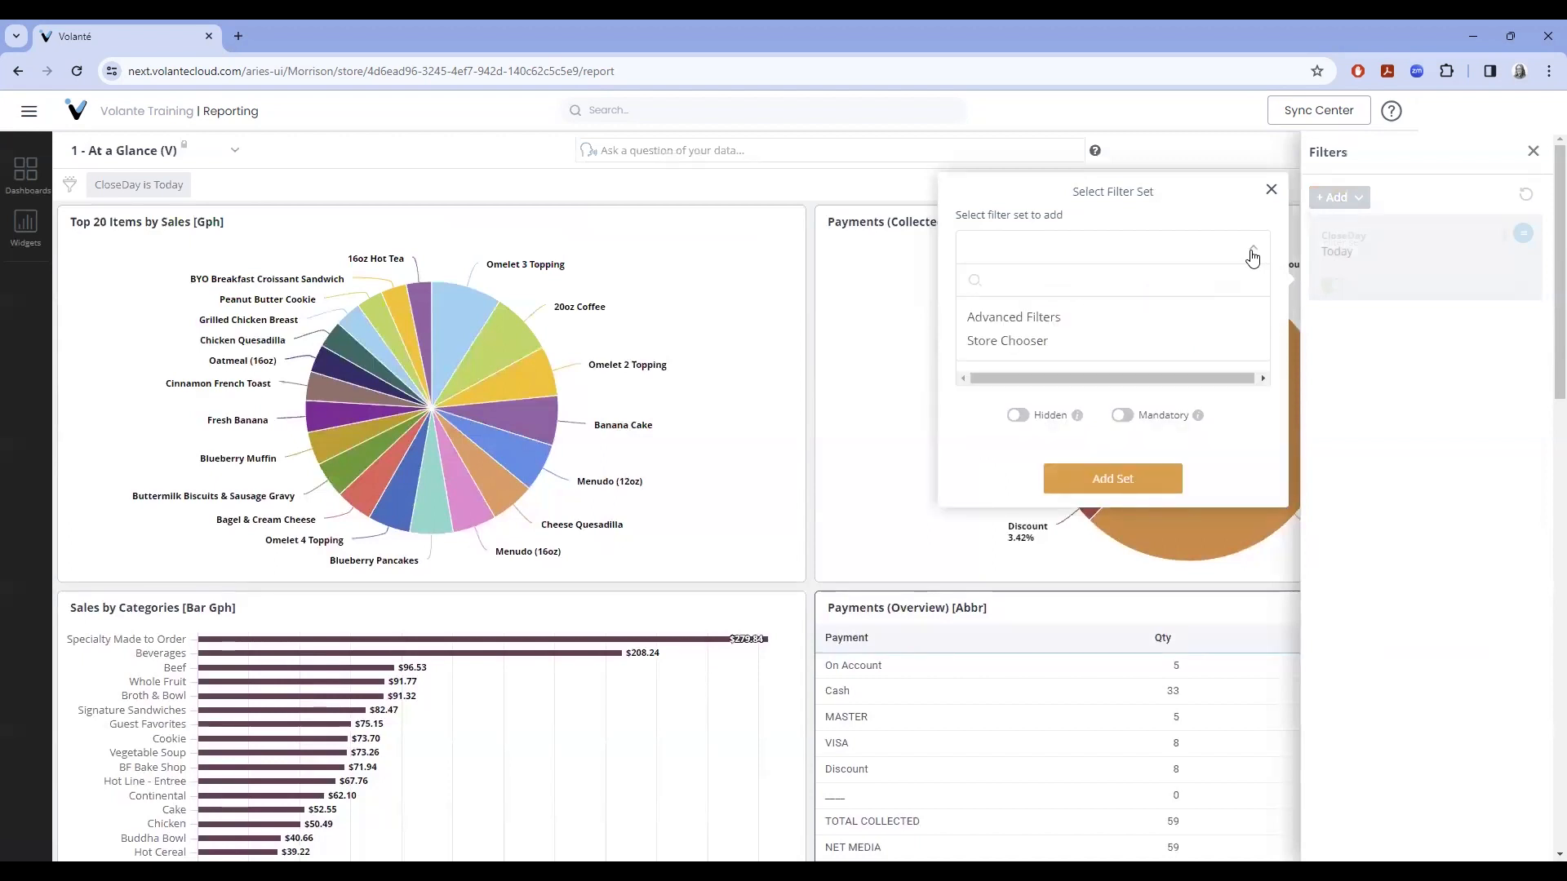
{"action": "left_click", "coordinate": [1049, 325]}
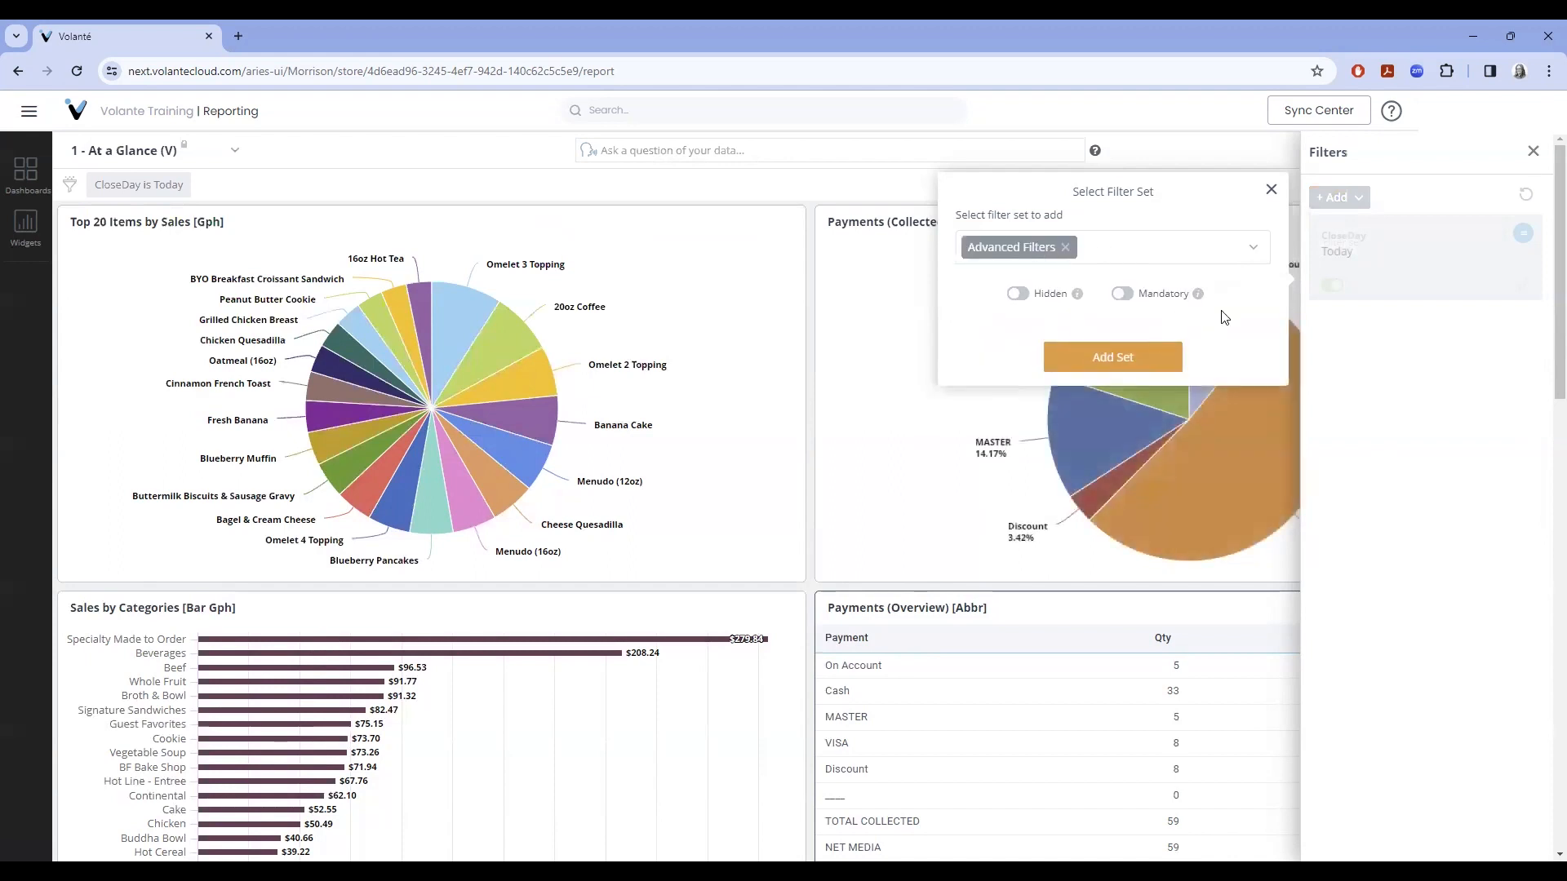
{"action": "left_click", "coordinate": [1114, 355]}
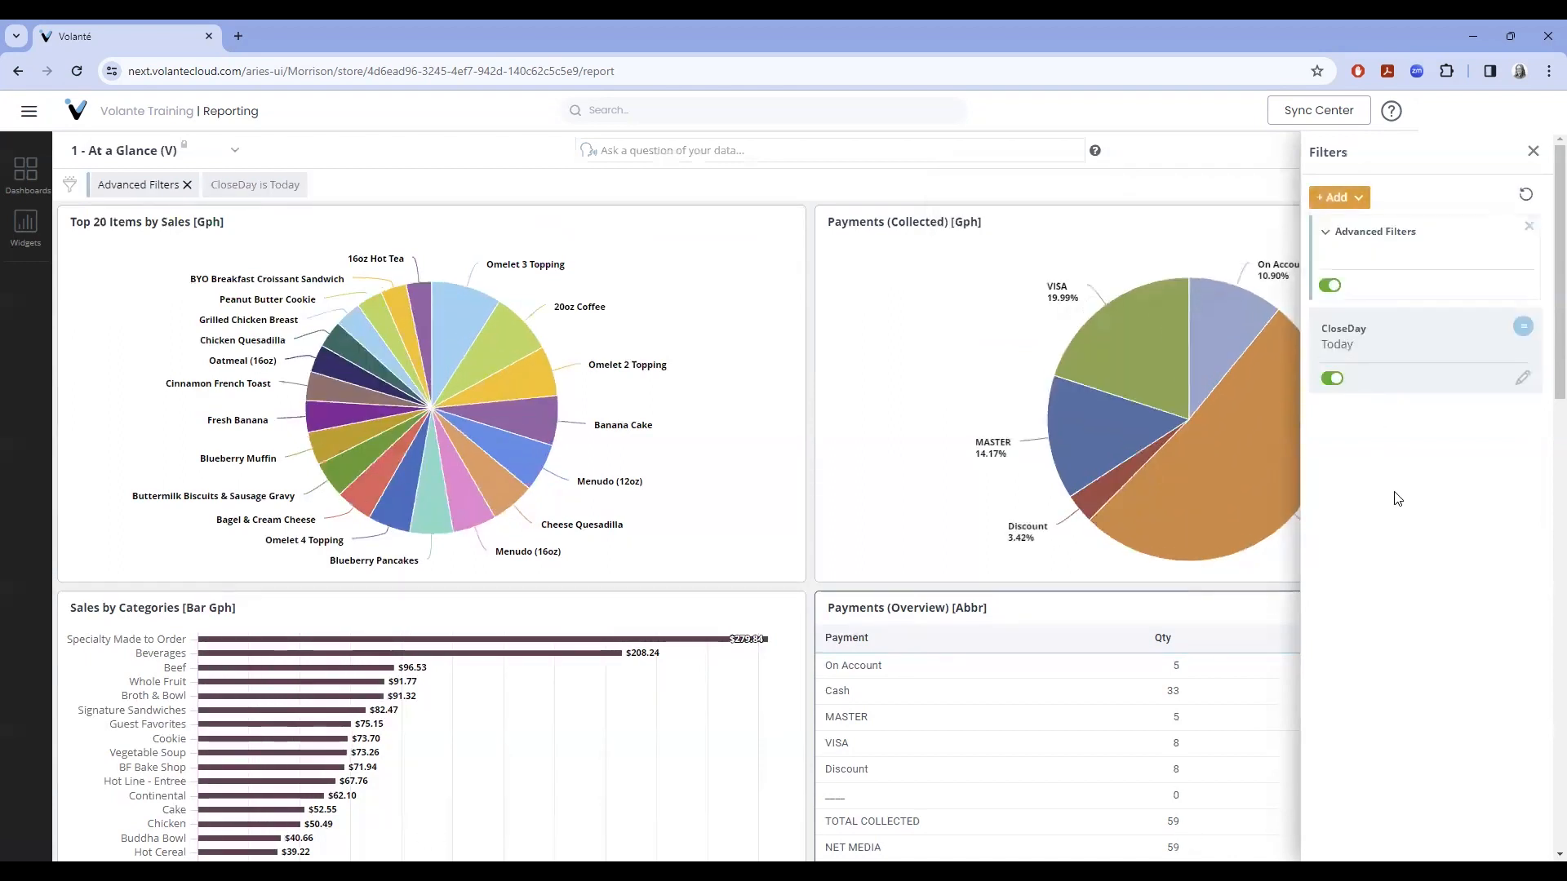
{"action": "left_click", "coordinate": [136, 187]}
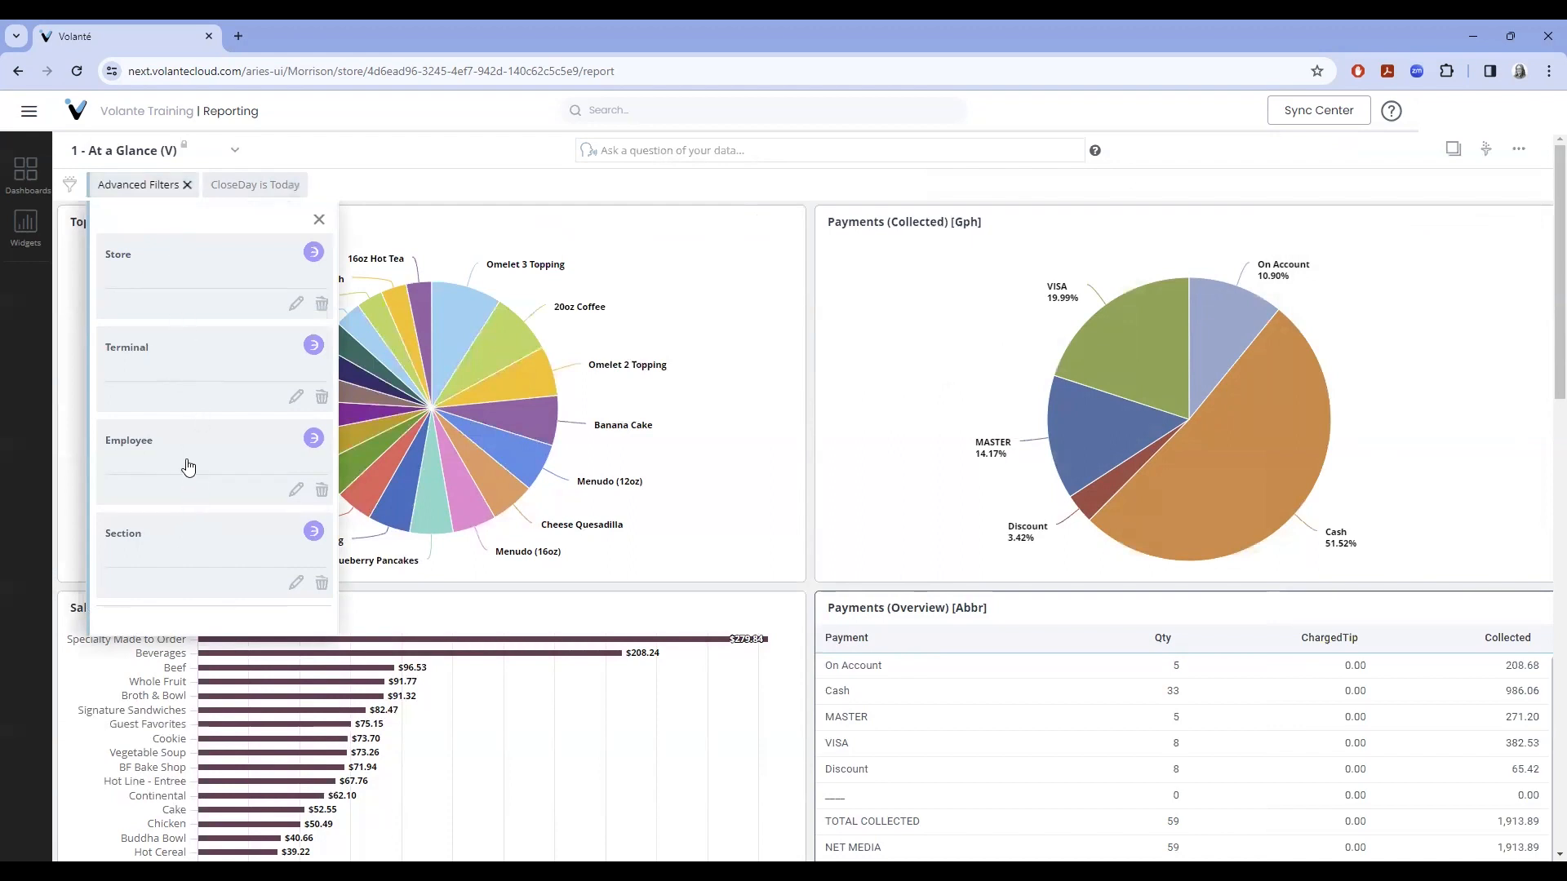
- Set the Advanced Filters Employee filter to a chosen employee and save it
{"action": "left_click", "coordinate": [296, 490]}
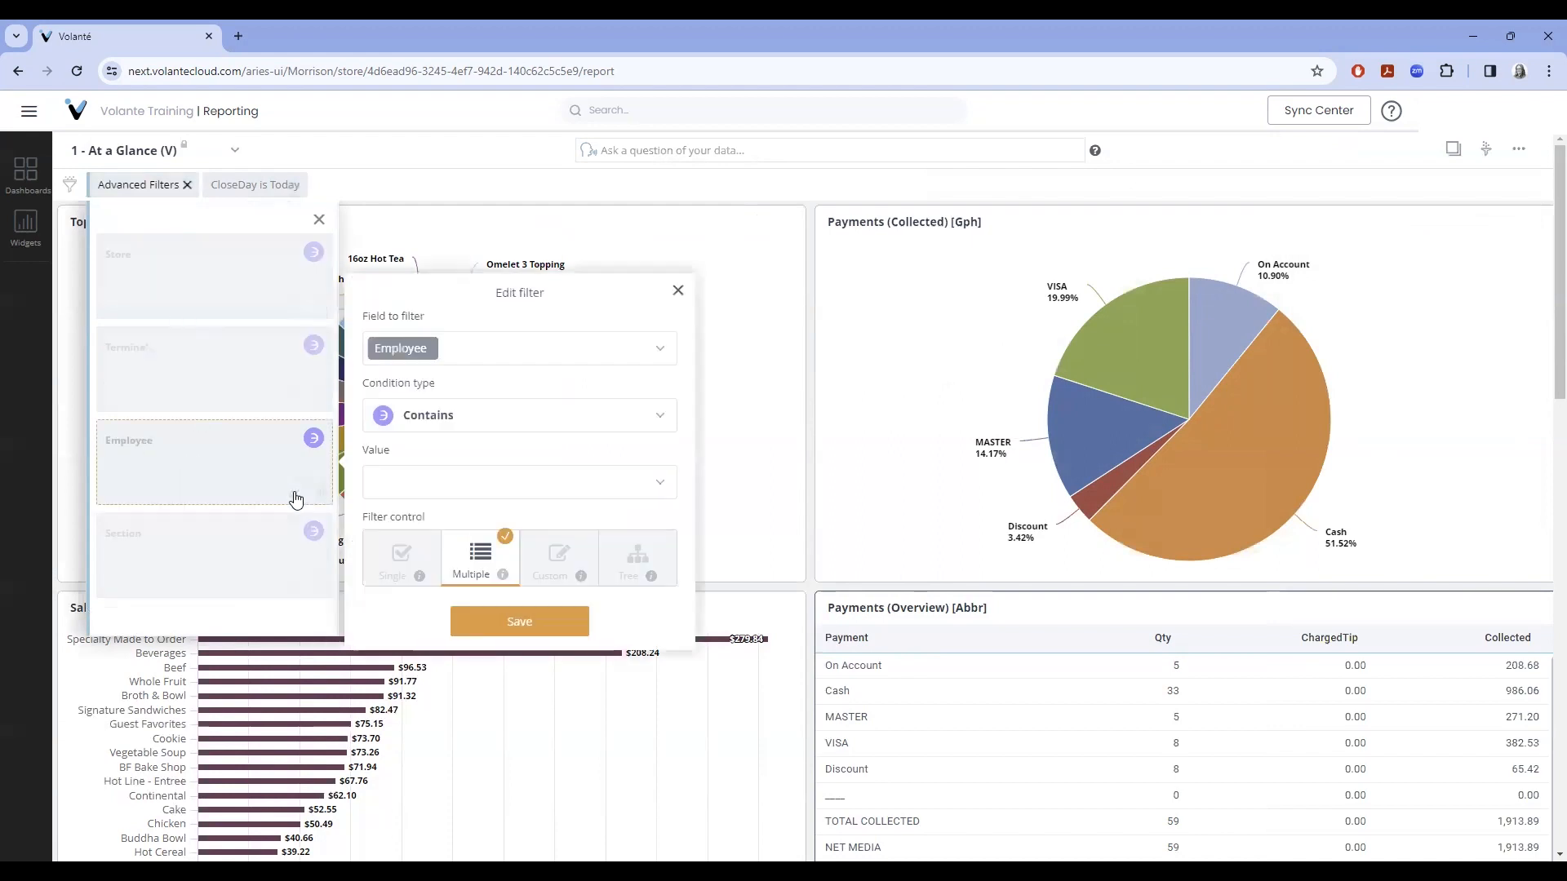
{"action": "left_click", "coordinate": [651, 481]}
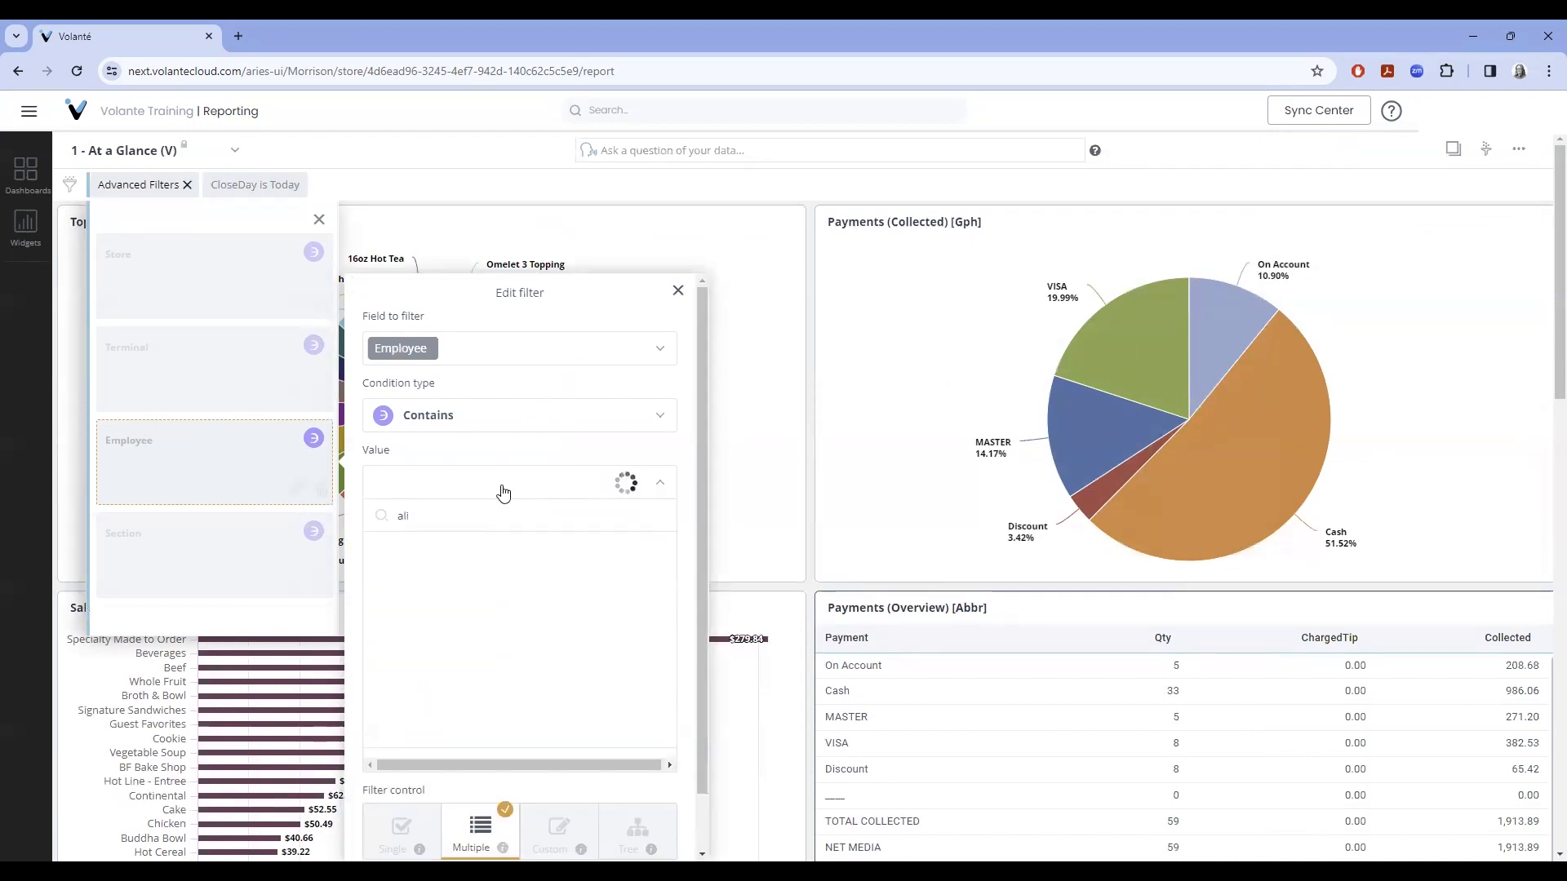
{"action": "type", "text": "al"}
{"action": "scroll", "coordinate": [609, 569], "scroll_direction": "down", "scroll_amount": 1}
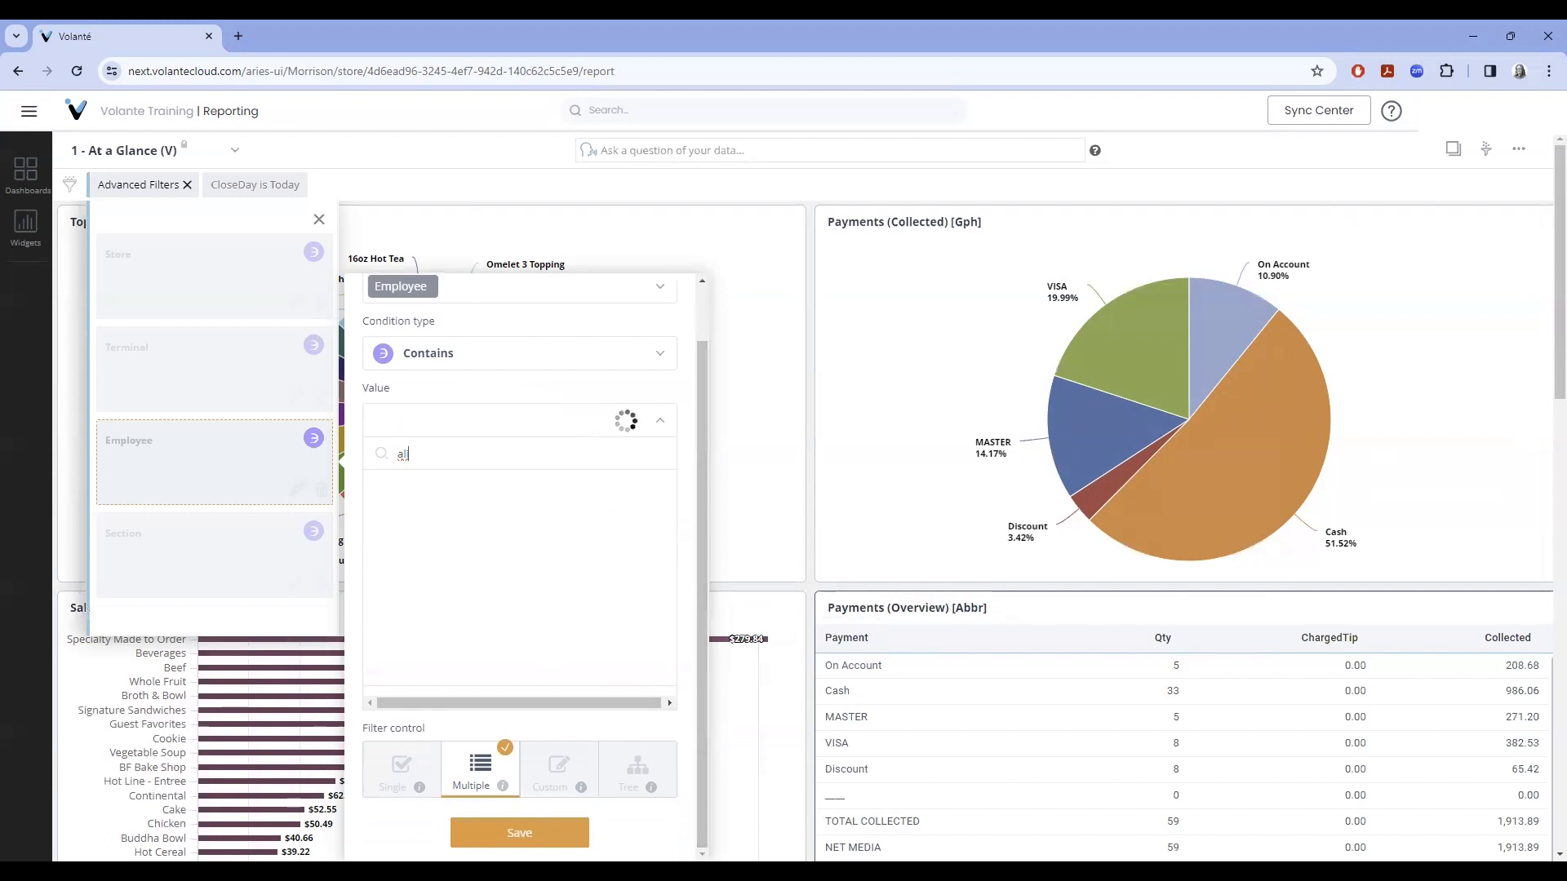
{"action": "left_click", "coordinate": [581, 834]}
{"action": "left_click", "coordinate": [524, 622]}
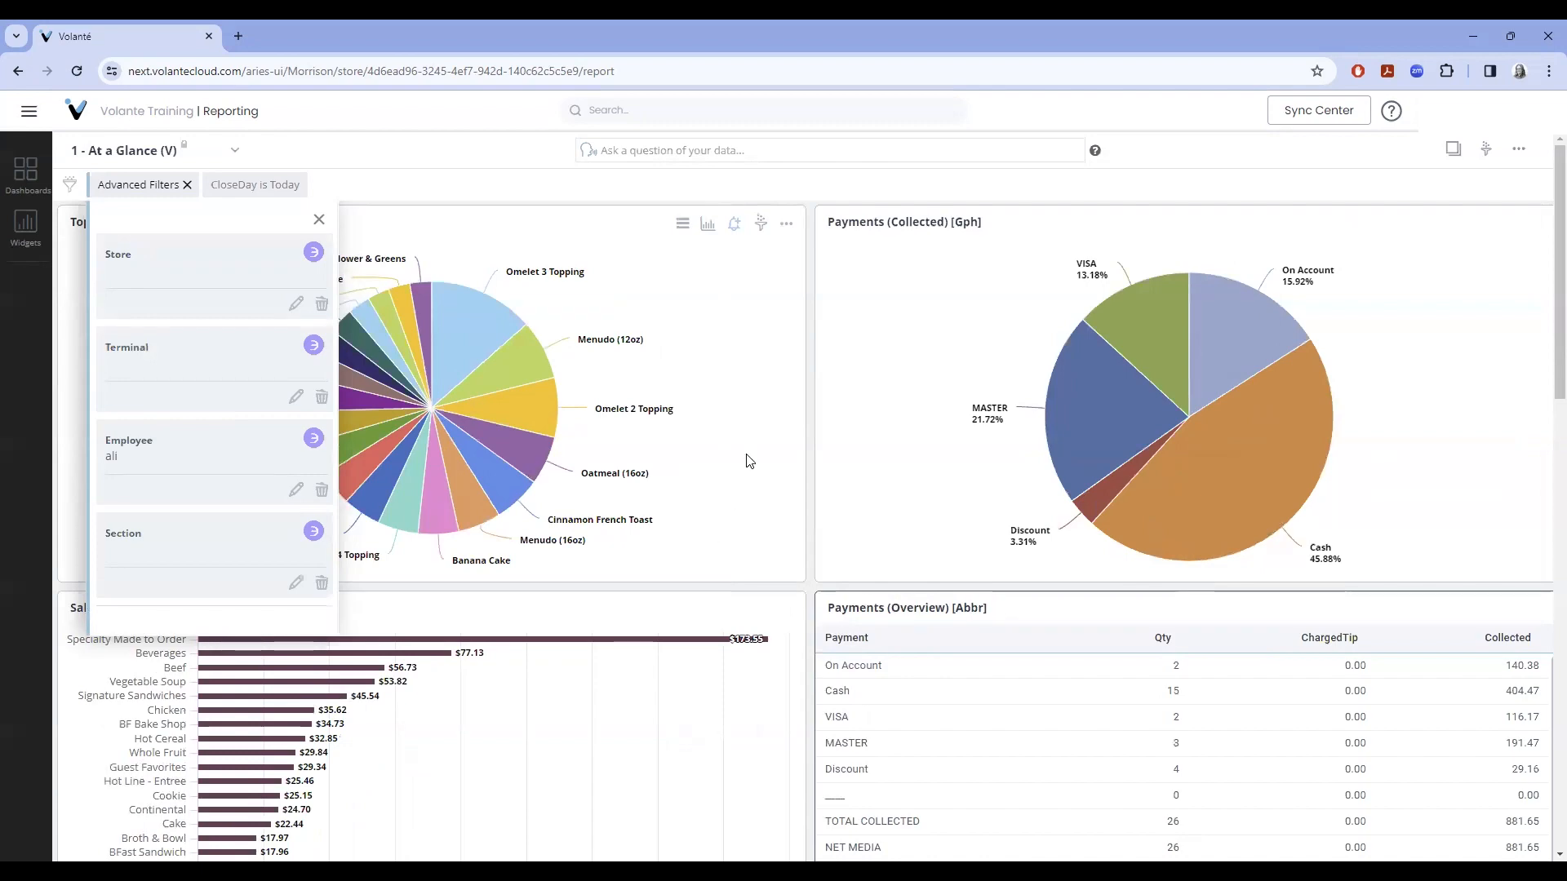
- Review the filtered dashboard results, then remove the Advanced Filters set, keeping CloseDay is Today
{"action": "scroll", "coordinate": [755, 519], "scroll_direction": "down", "scroll_amount": 1}
{"action": "scroll", "coordinate": [755, 520], "scroll_direction": "down", "scroll_amount": 10}
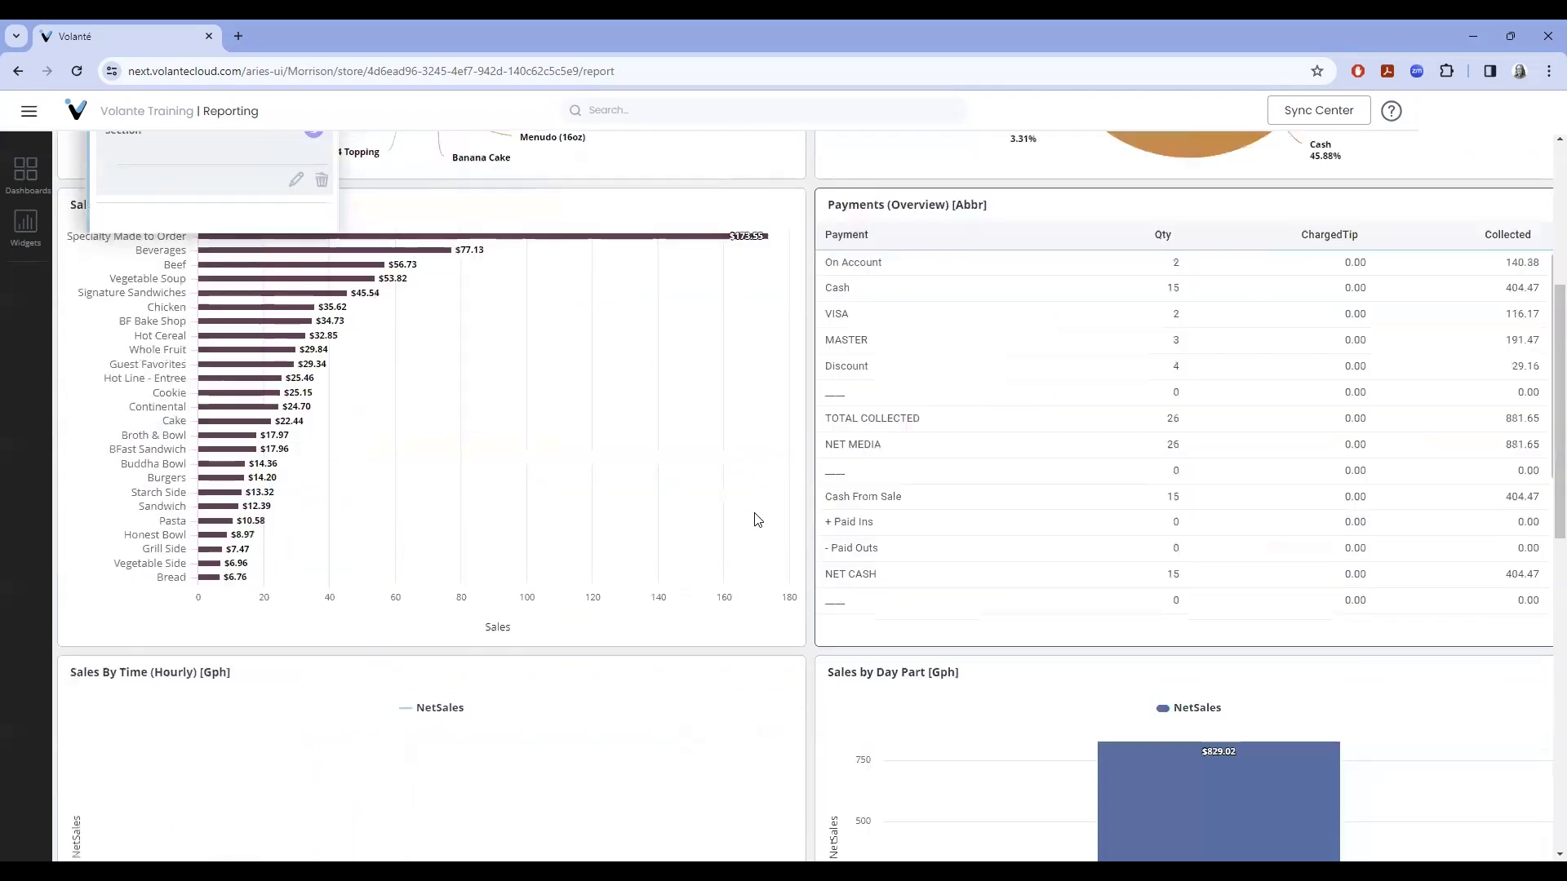
{"action": "scroll", "coordinate": [757, 520], "scroll_direction": "down", "scroll_amount": 3}
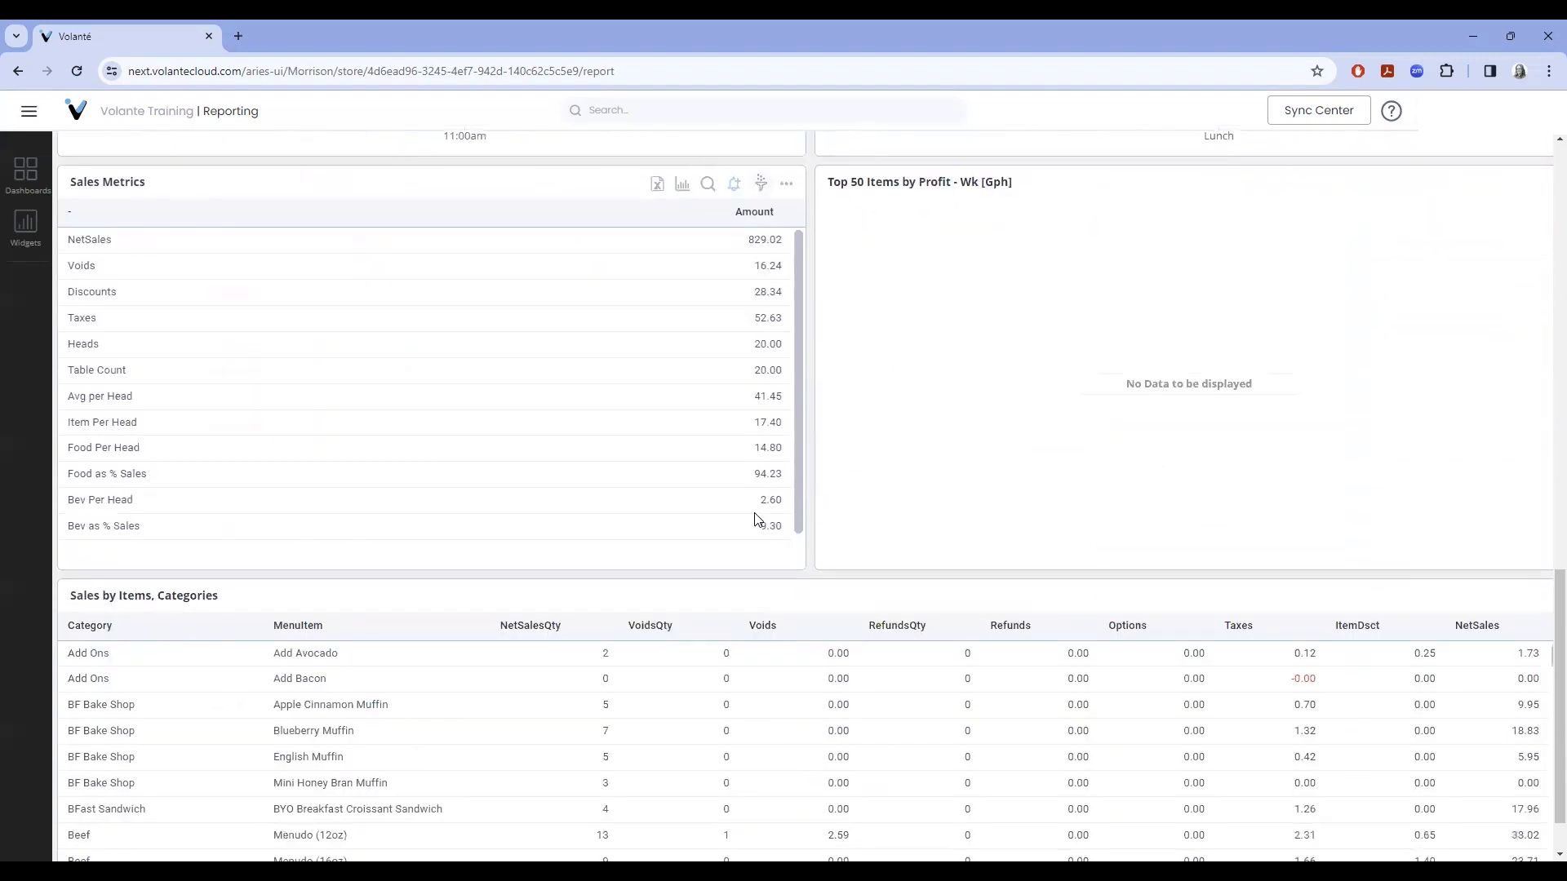
{"action": "scroll", "coordinate": [755, 519], "scroll_direction": "up", "scroll_amount": 14}
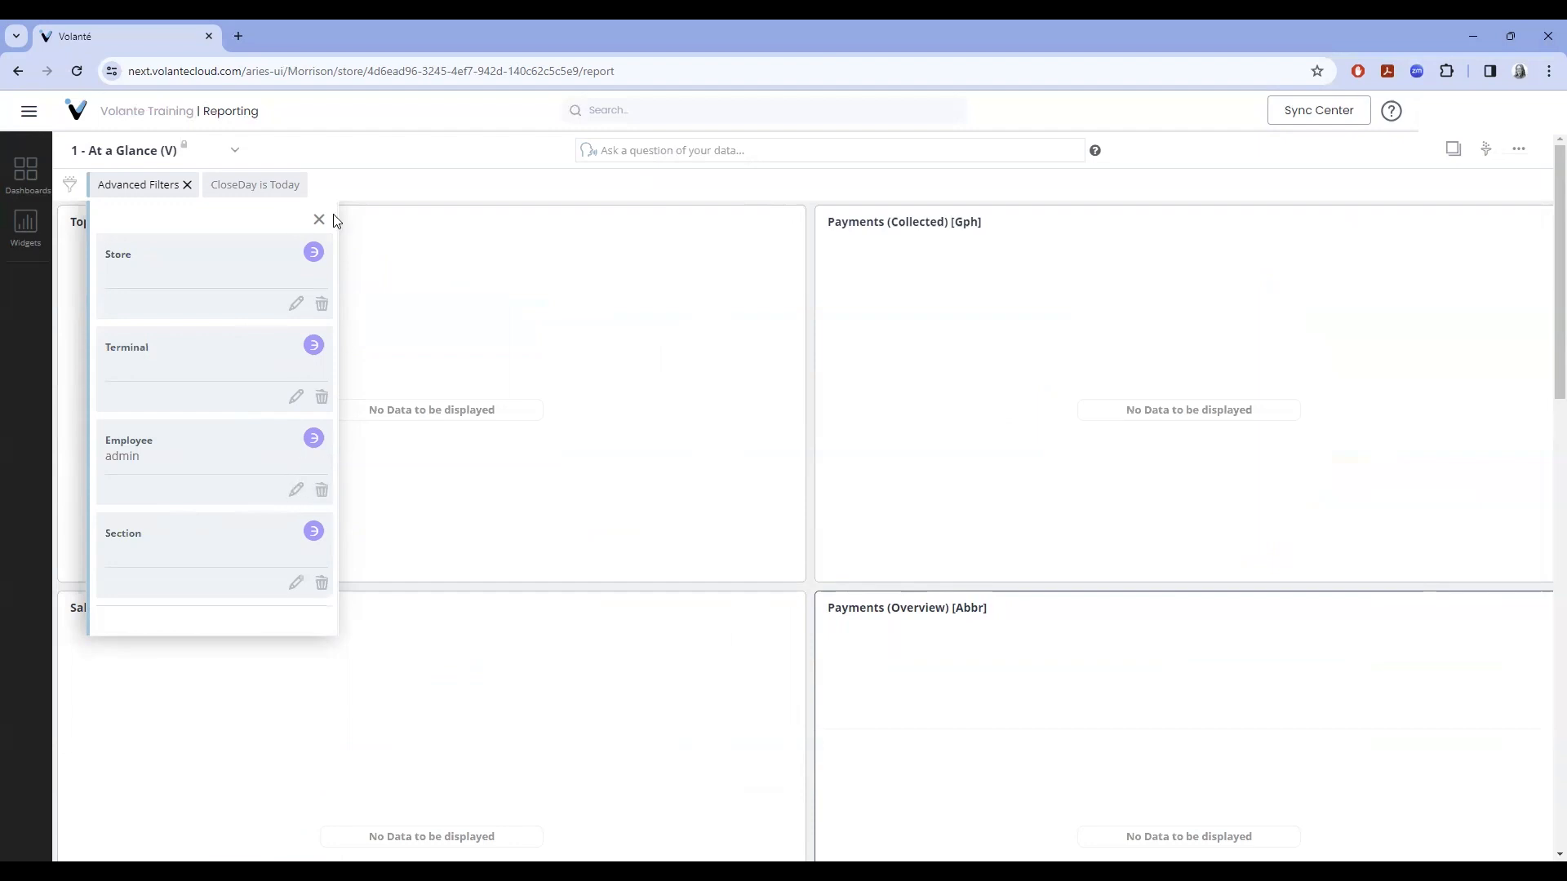
{"action": "left_click", "coordinate": [319, 220]}
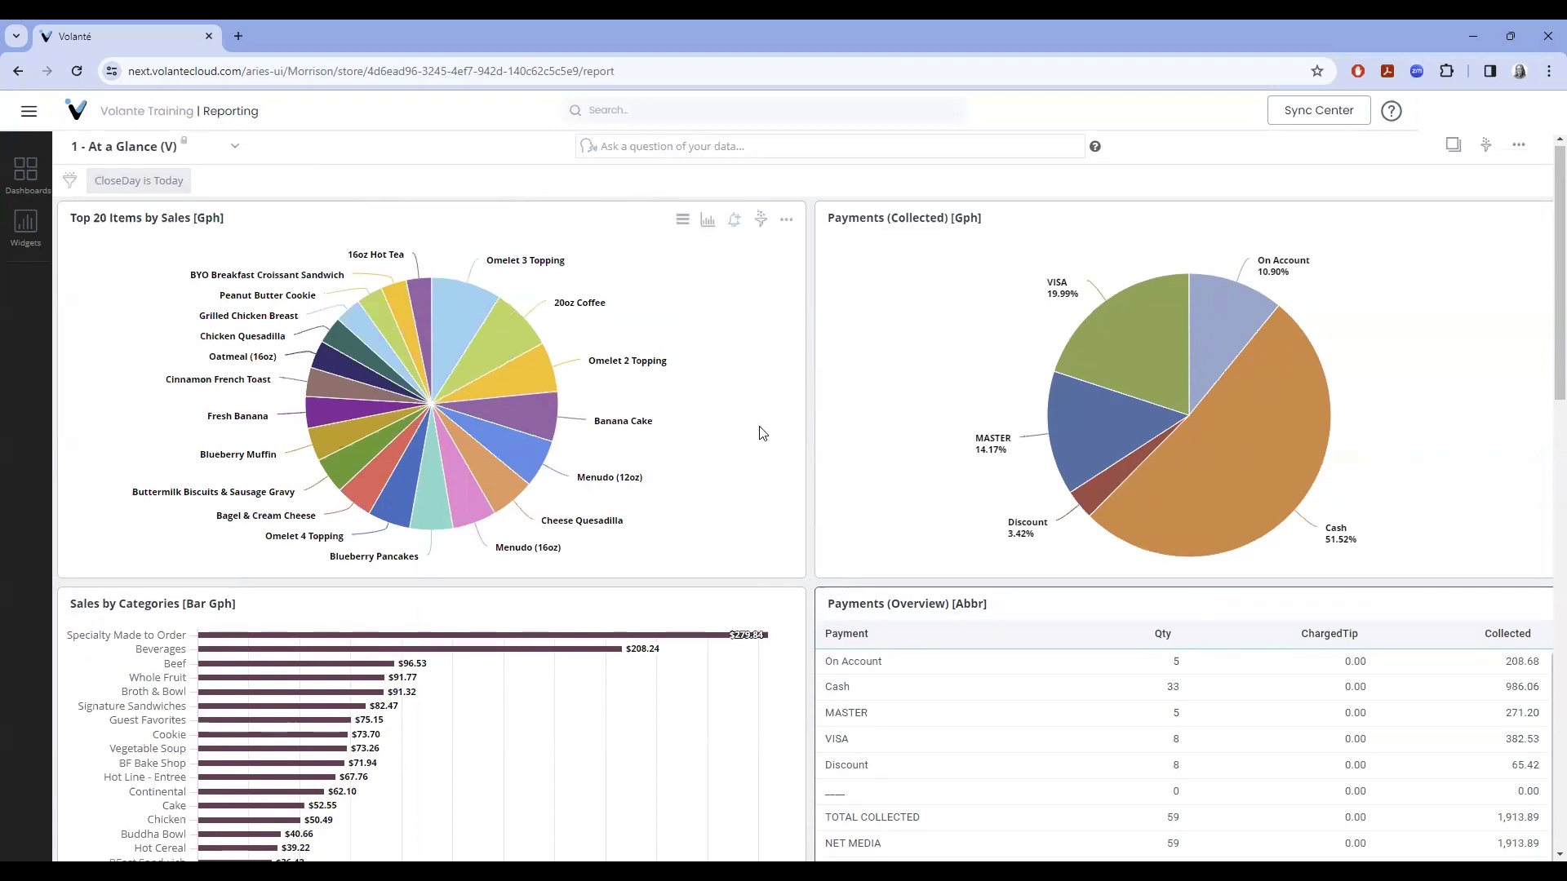
- Sort the Sales by Items, Categories table by MenuItem, toggling directions and ending ascending
{"action": "scroll", "coordinate": [760, 428], "scroll_direction": "down", "scroll_amount": 10}
{"action": "scroll", "coordinate": [760, 426], "scroll_direction": "down", "scroll_amount": 4}
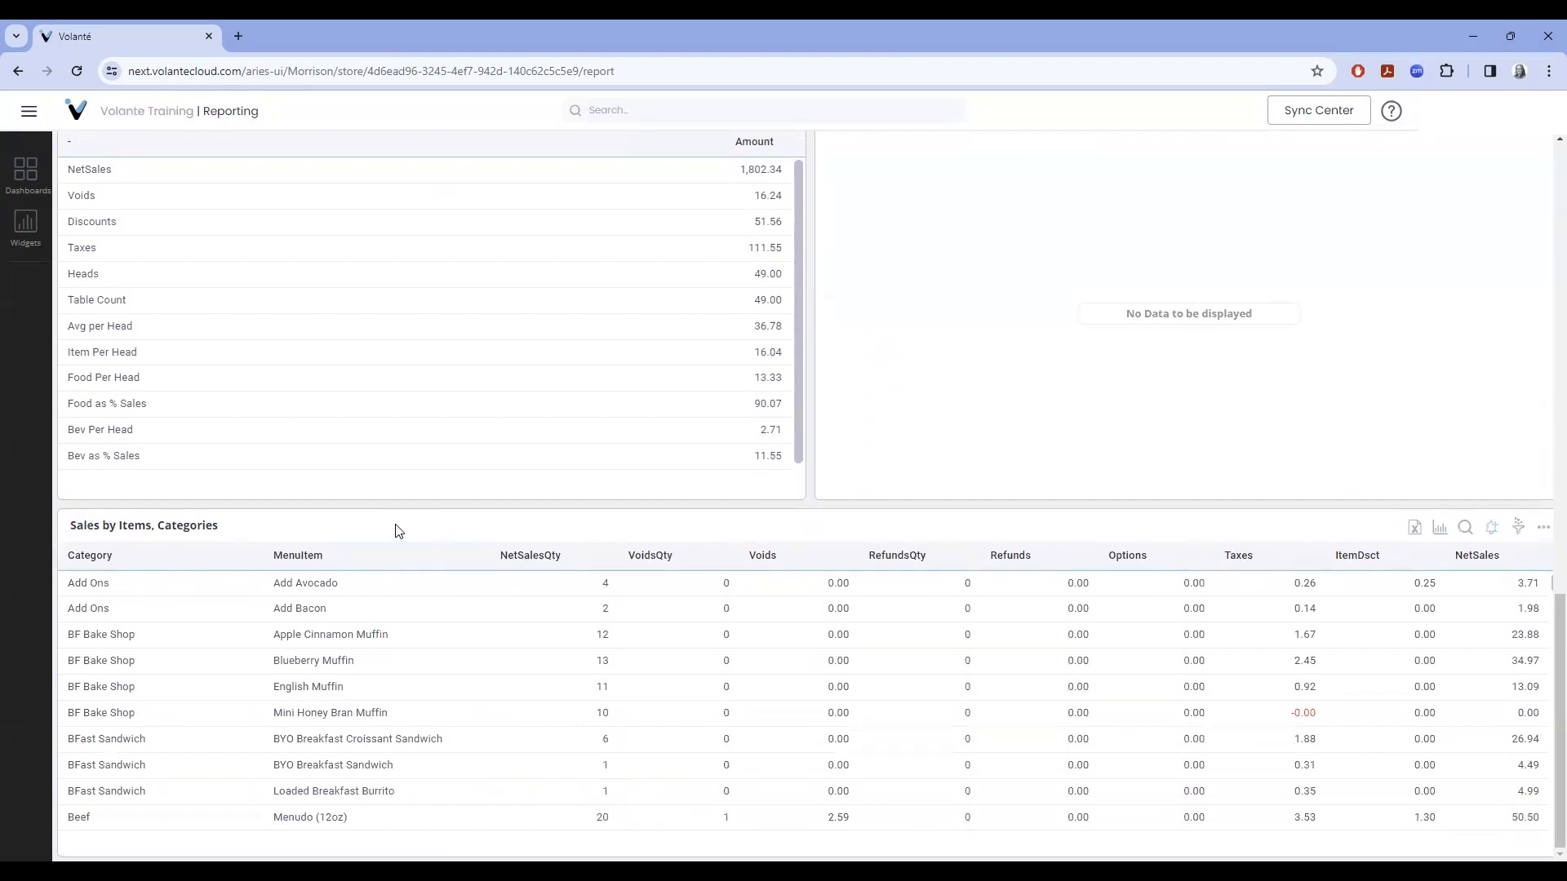
{"action": "left_click", "coordinate": [314, 562]}
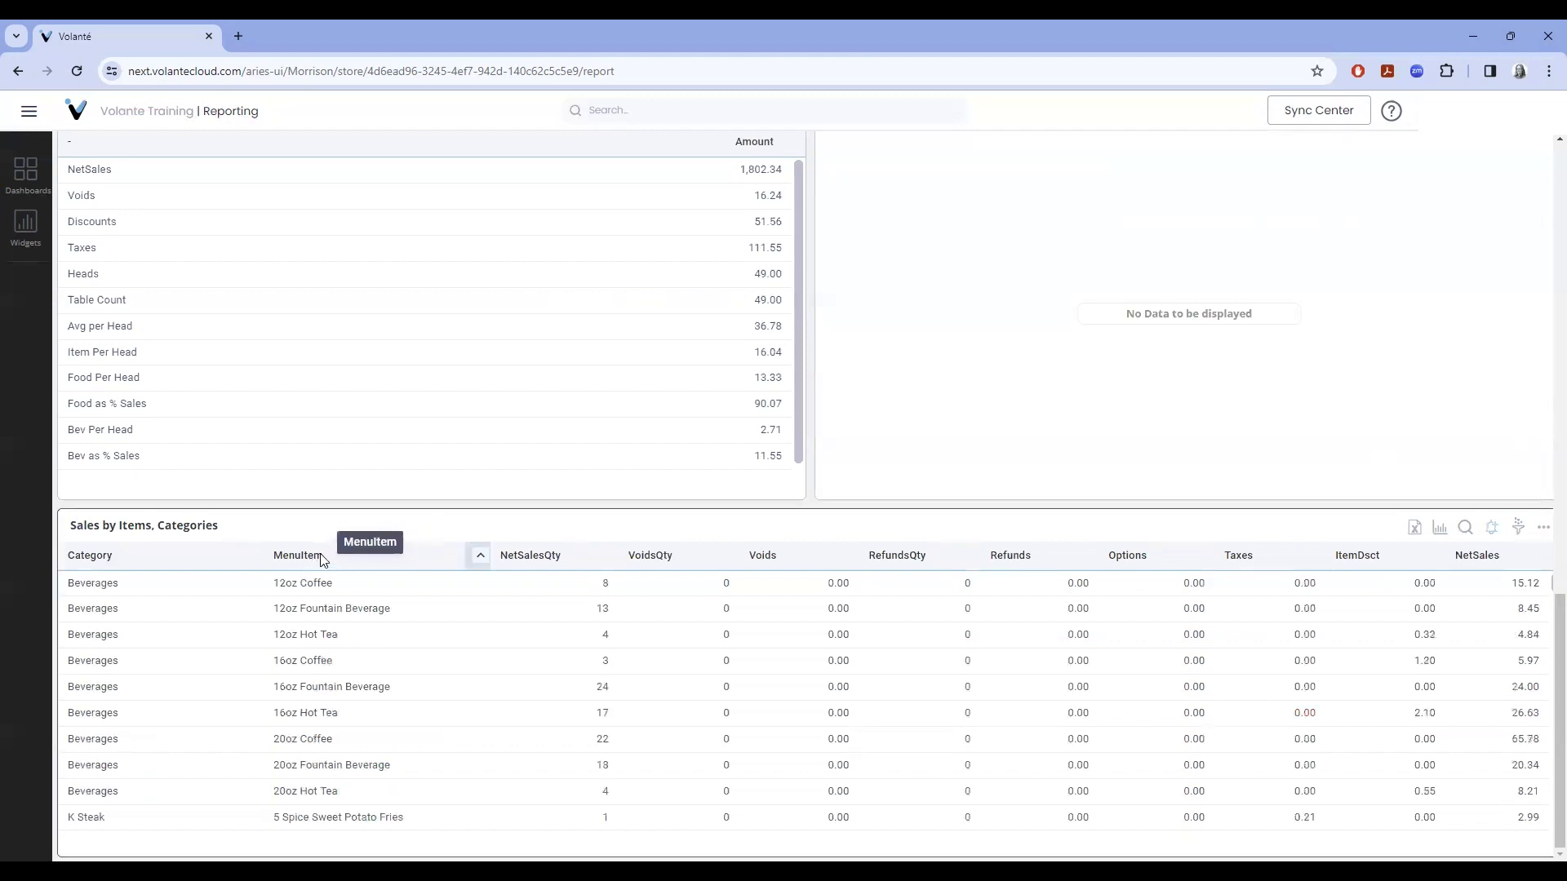
{"action": "left_click", "coordinate": [318, 555]}
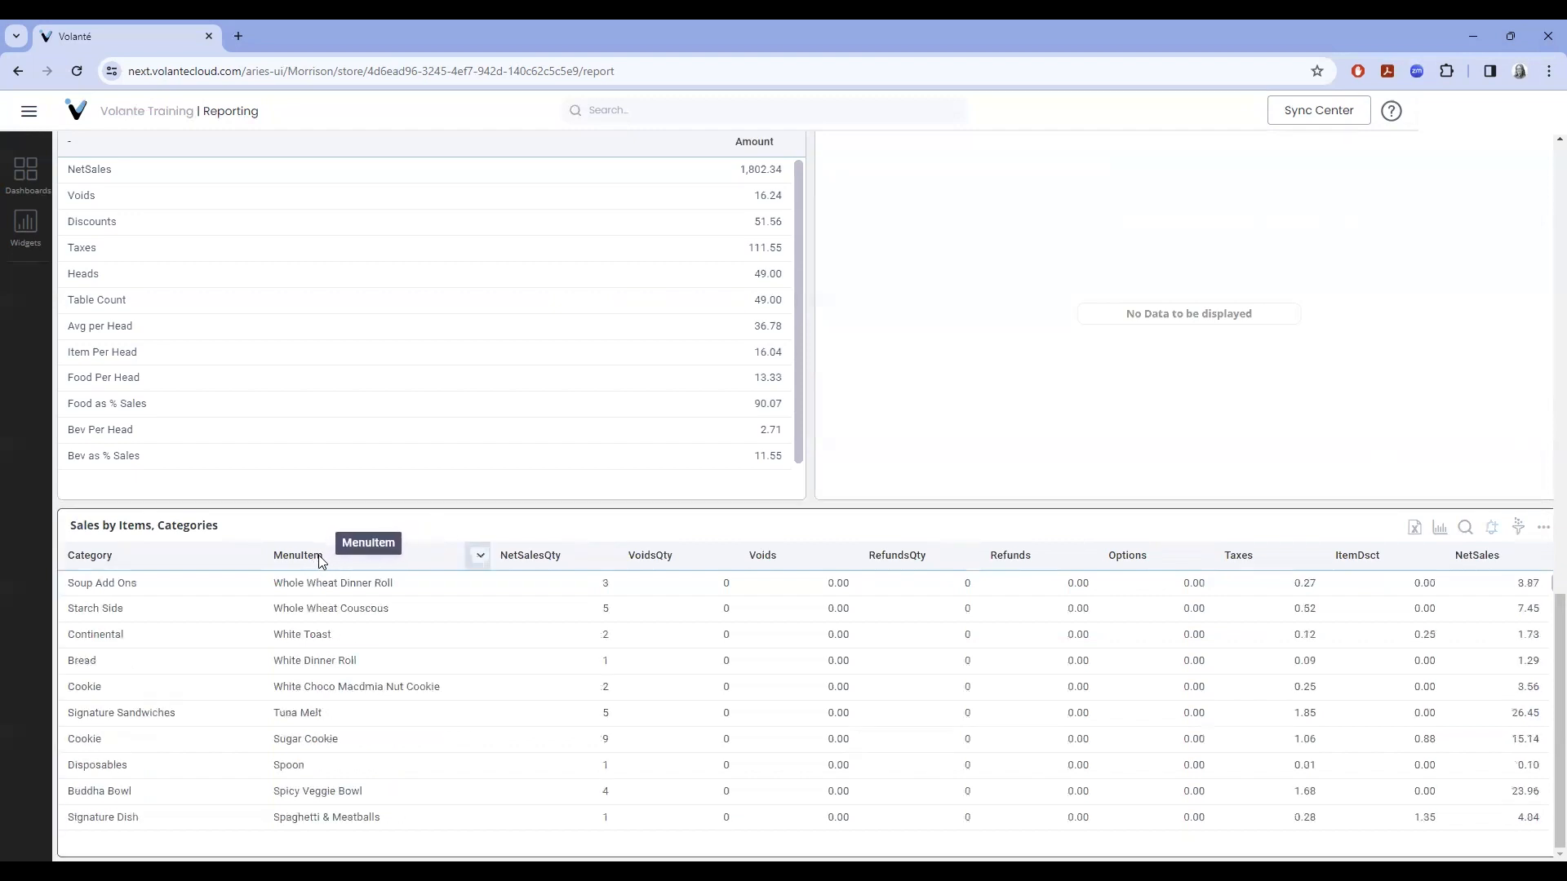
{"action": "left_click", "coordinate": [481, 553]}
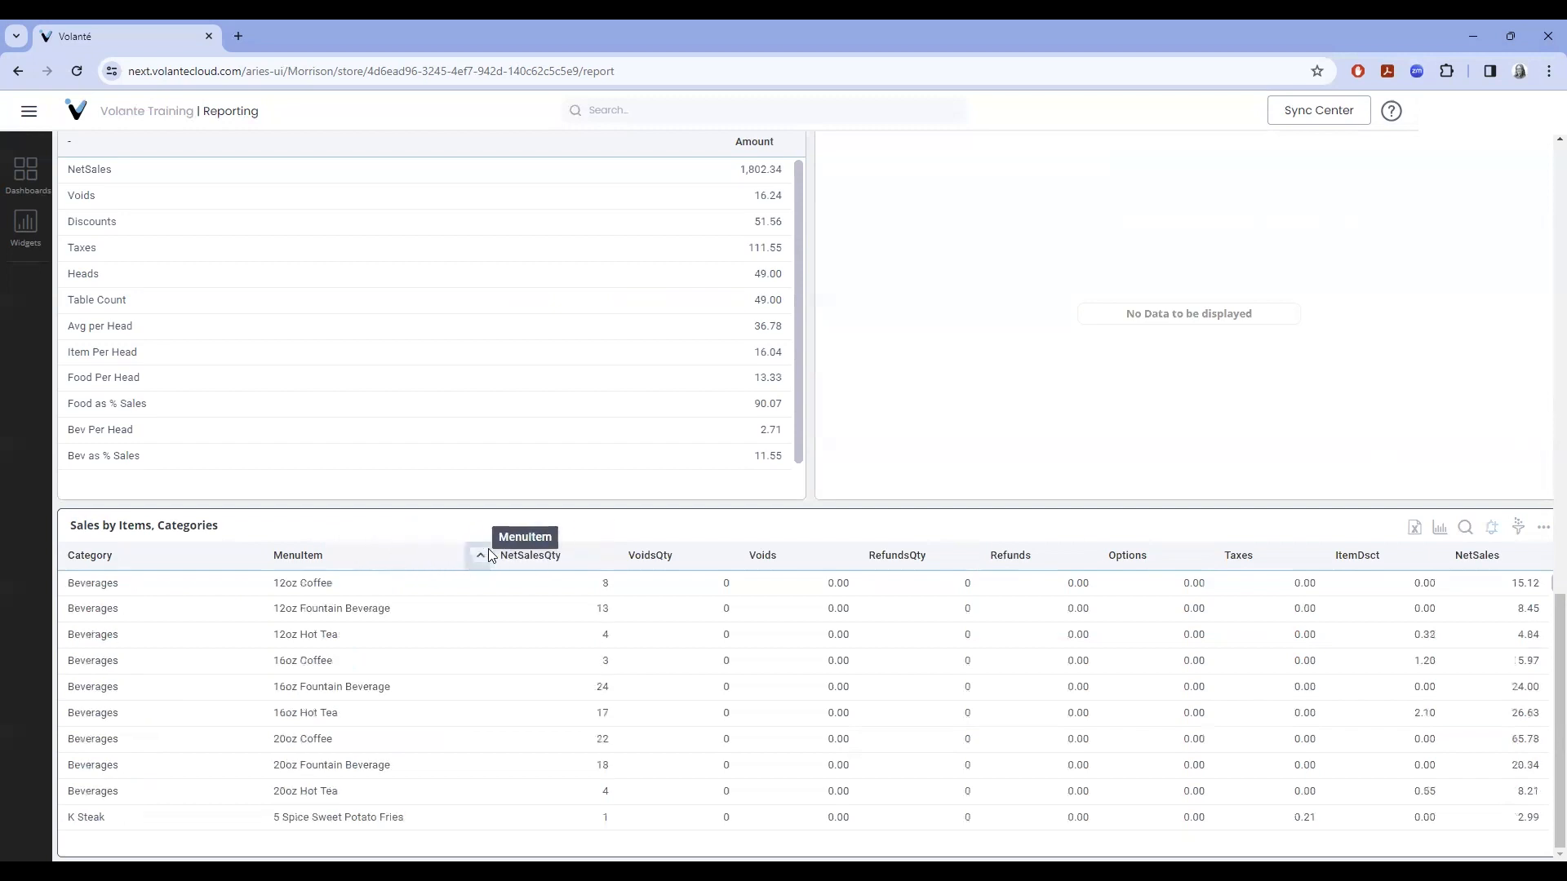
{"action": "left_click", "coordinate": [479, 555]}
{"action": "left_click", "coordinate": [479, 555]}
- Try NetSalesQty ascending and descending sorts, return to MenuItem ascending, and show the dashboards list
{"action": "left_click", "coordinate": [608, 555]}
{"action": "left_click", "coordinate": [612, 553]}
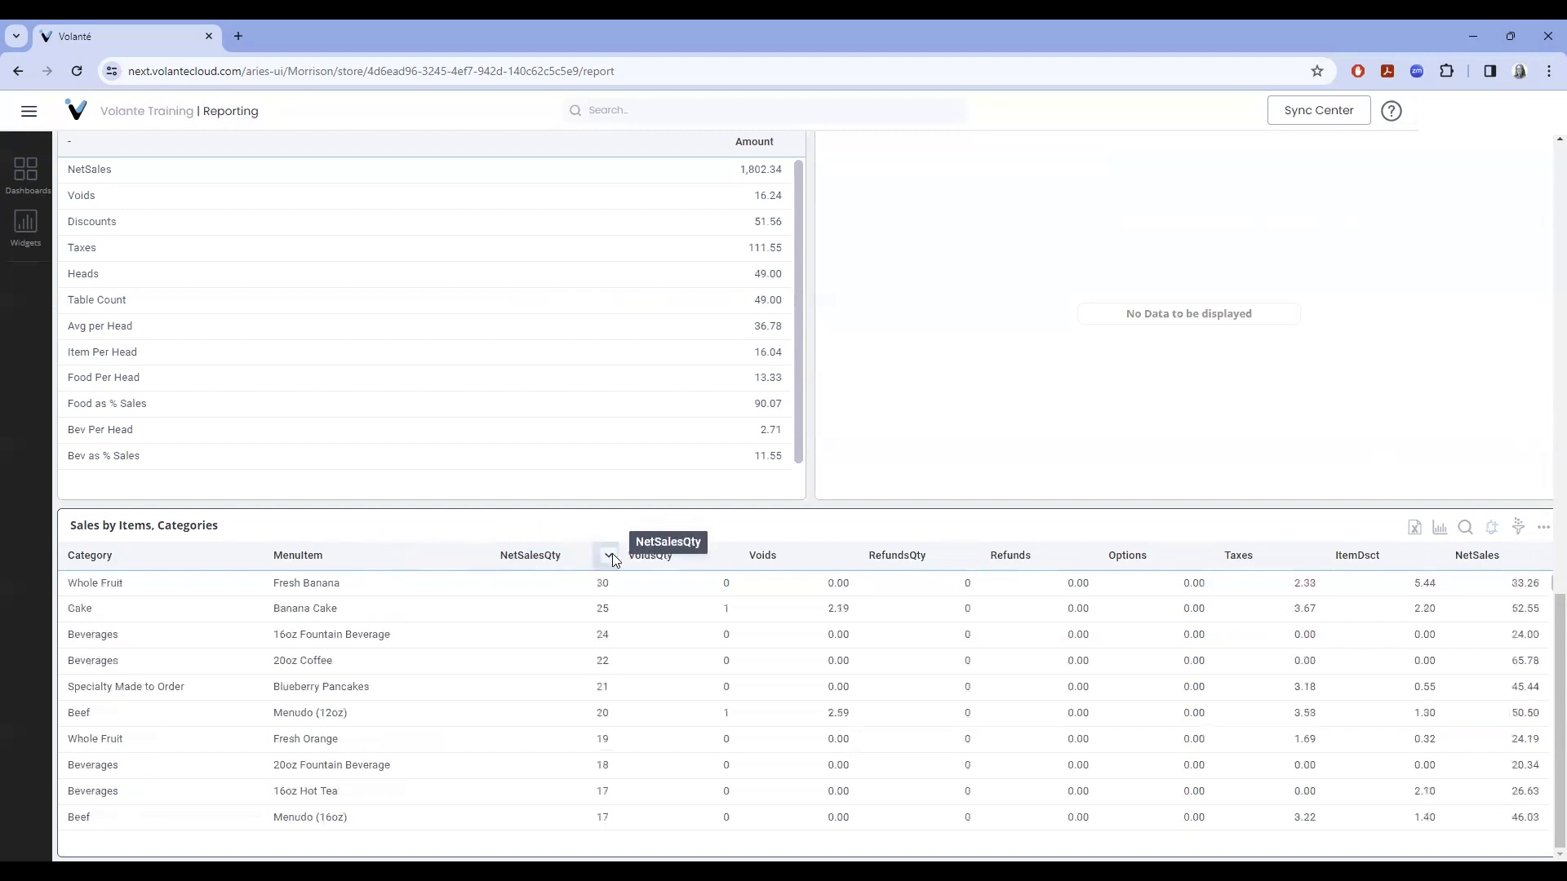
{"action": "left_click", "coordinate": [612, 554]}
{"action": "left_click", "coordinate": [612, 554]}
{"action": "left_click_drag", "start_coordinate": [524, 558], "coordinate": [423, 560]}
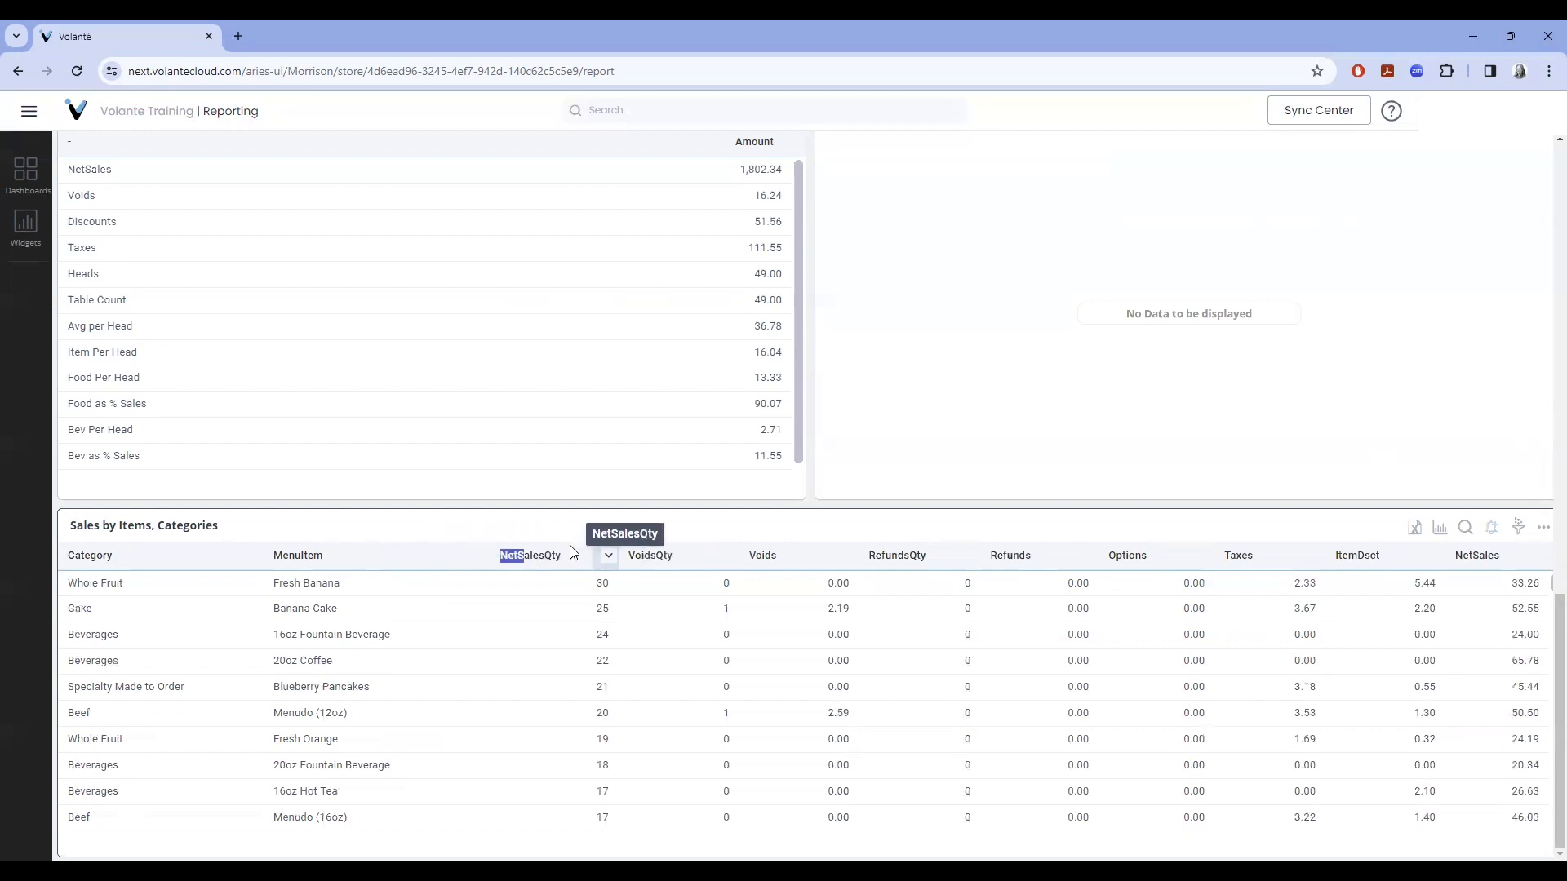
{"action": "left_click", "coordinate": [504, 557]}
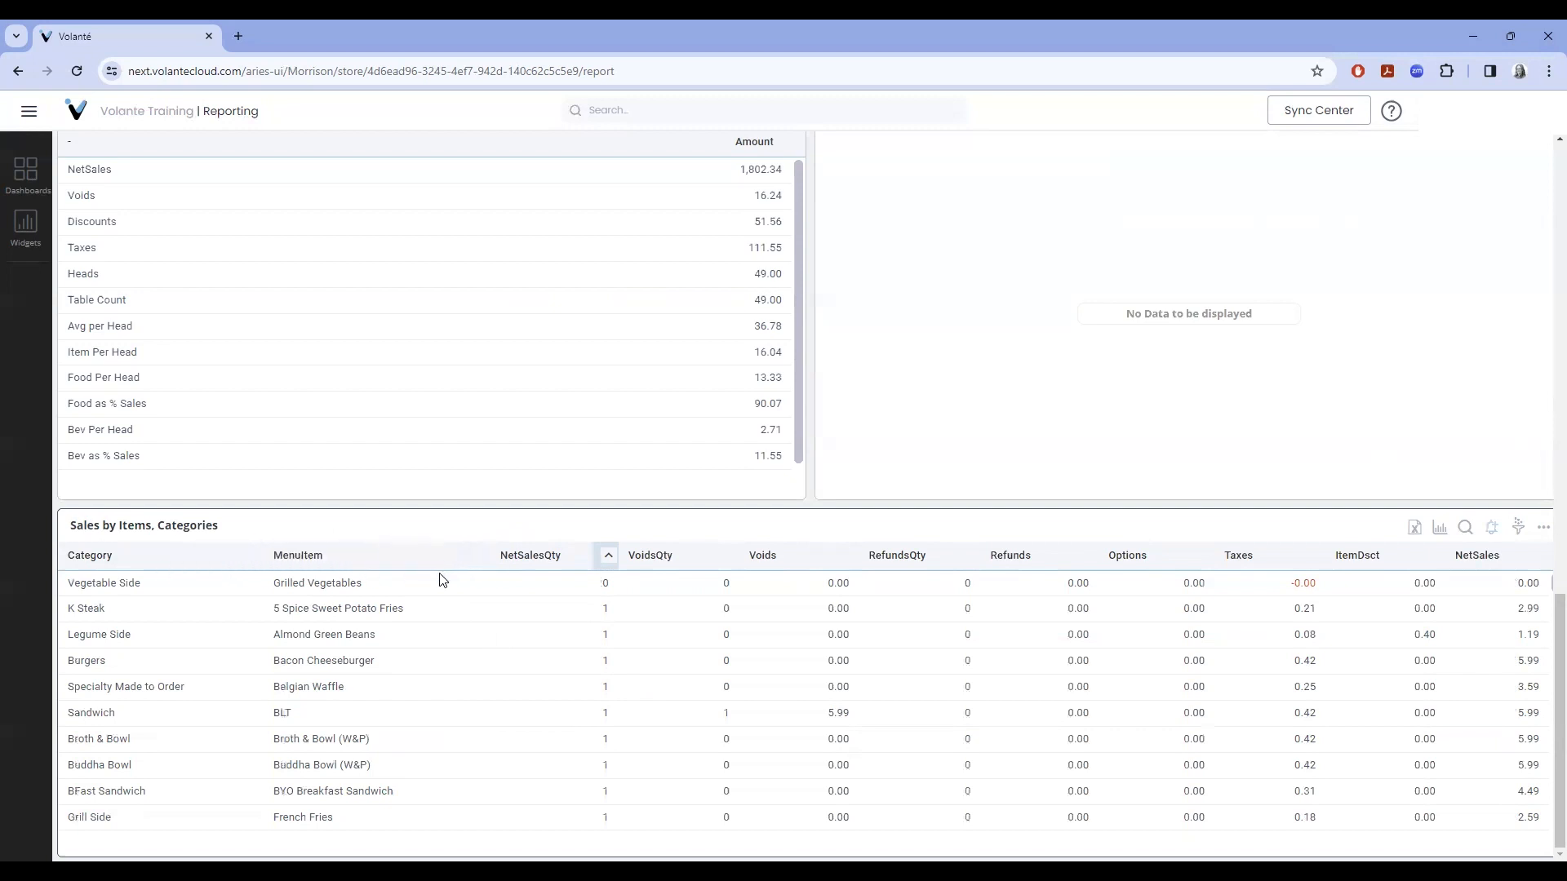
{"action": "left_click", "coordinate": [480, 555]}
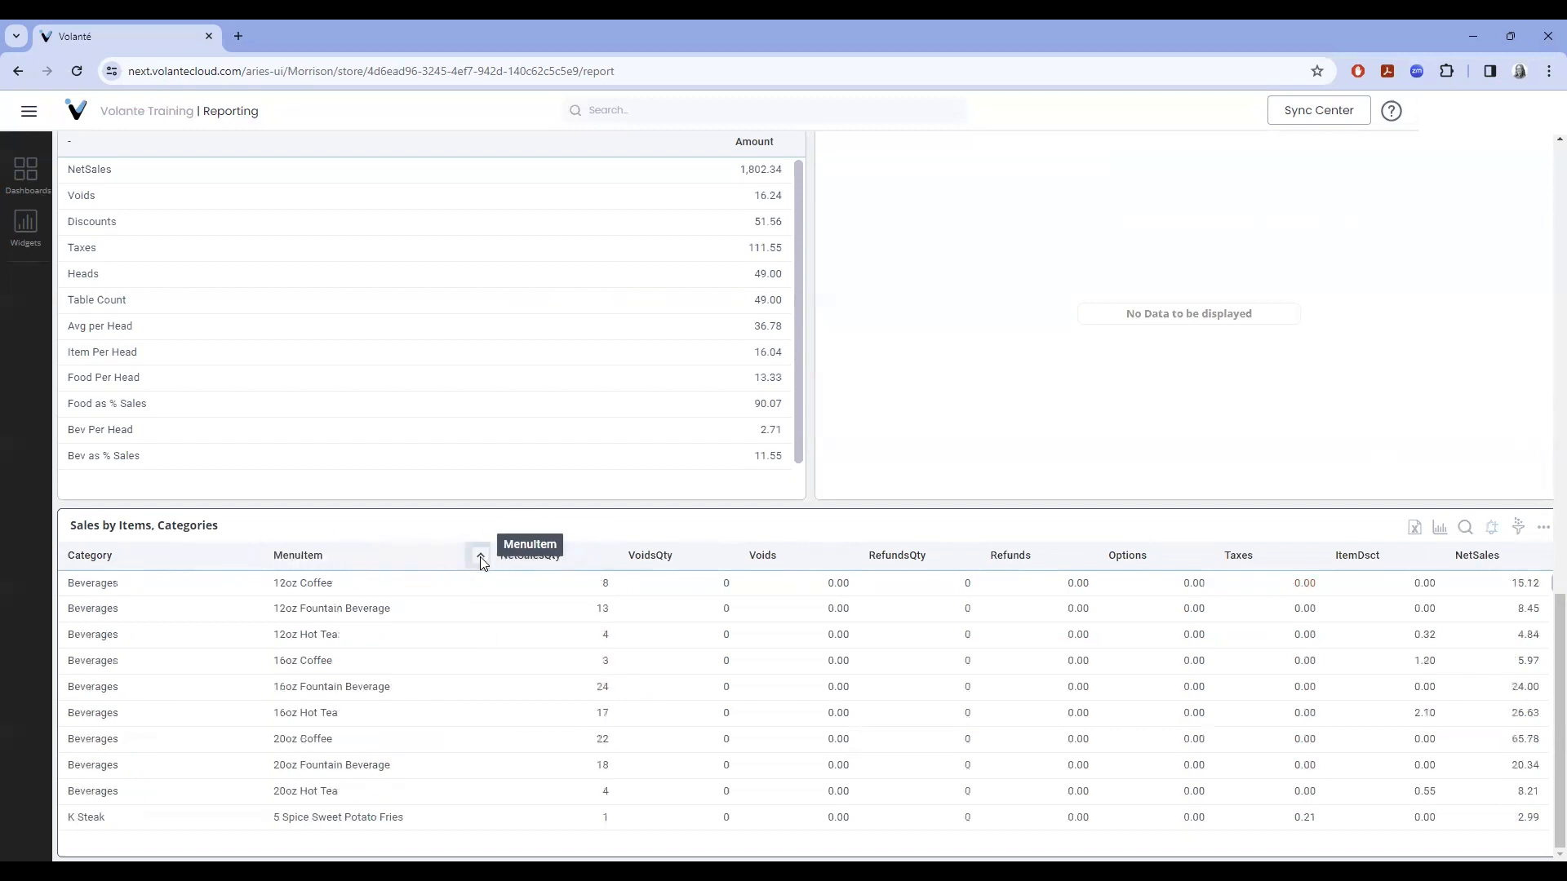
{"action": "left_click", "coordinate": [26, 173]}
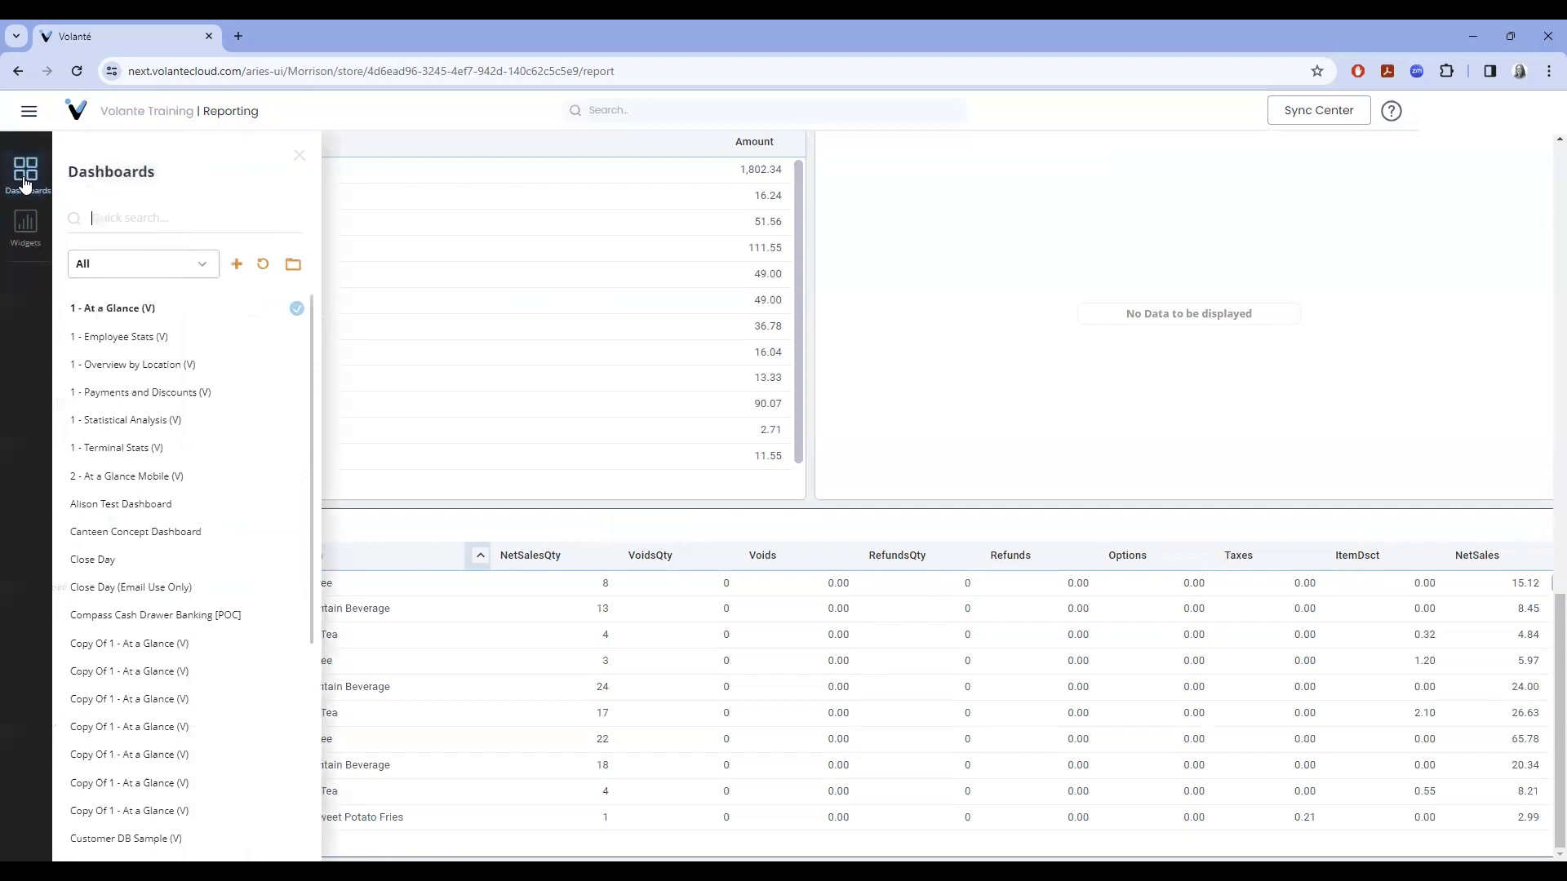
- Go from 1 - Employee Stats (V) to 1 - Payments and Discounts (V), then check the Payments widget filters
{"action": "left_click", "coordinate": [122, 337]}
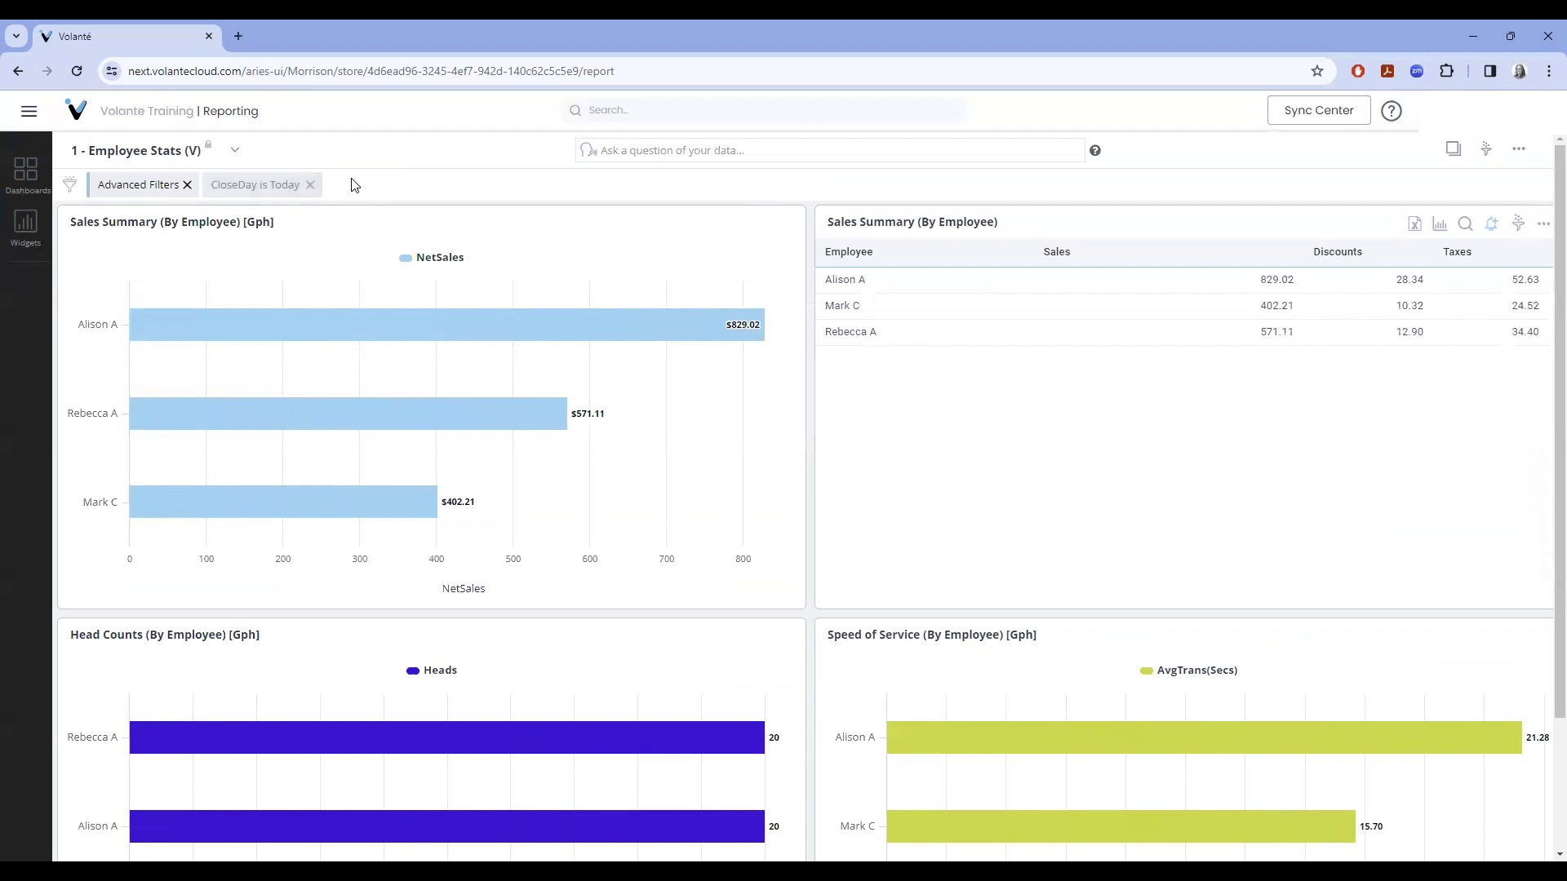
{"action": "left_click", "coordinate": [25, 173]}
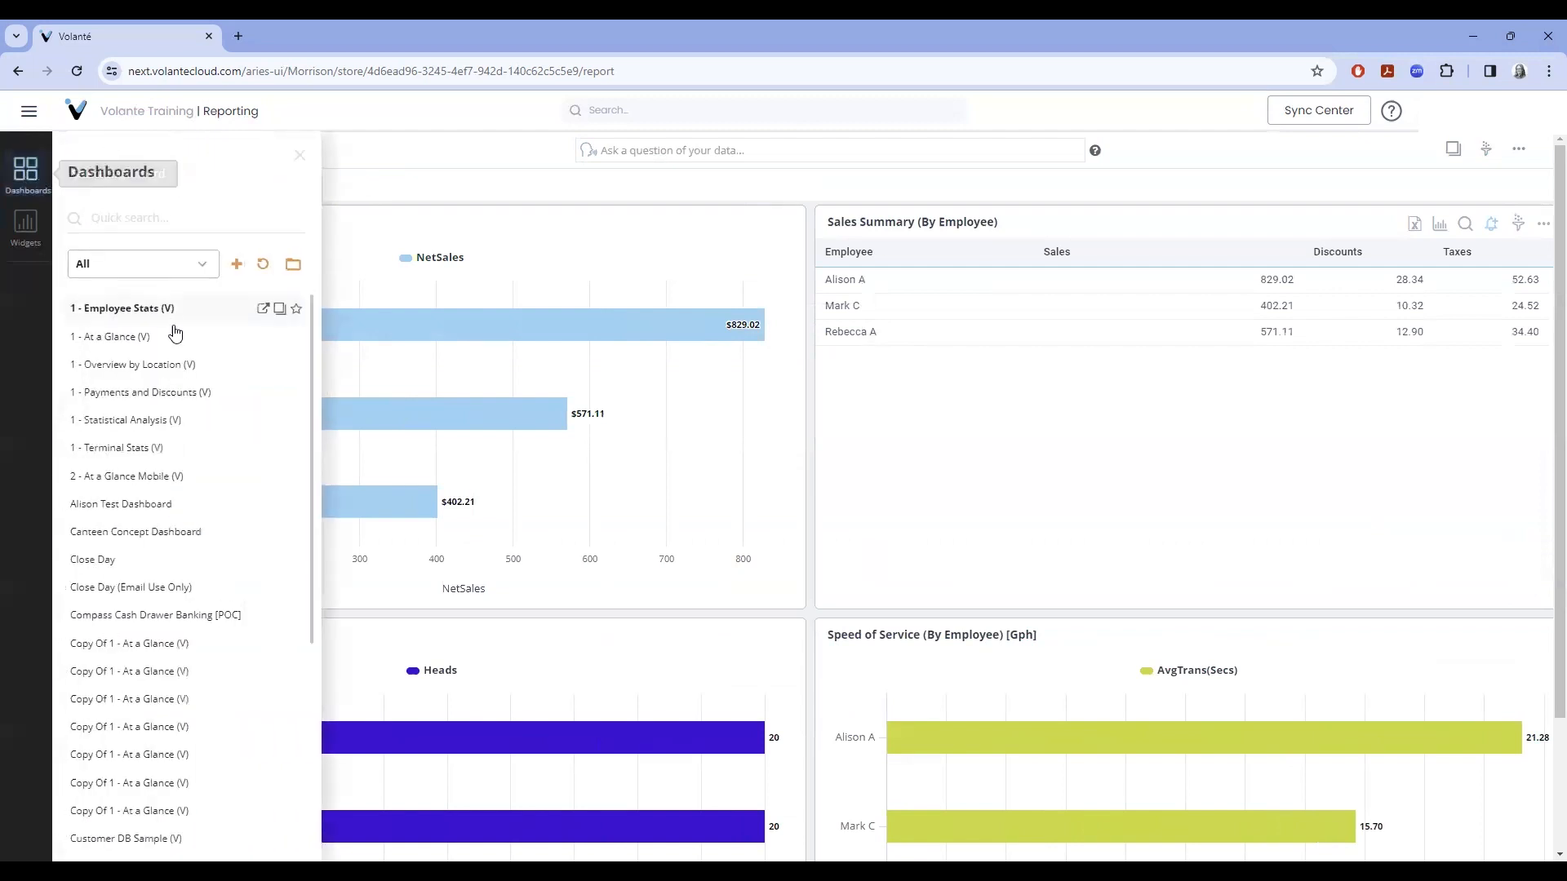
{"action": "left_click", "coordinate": [143, 391]}
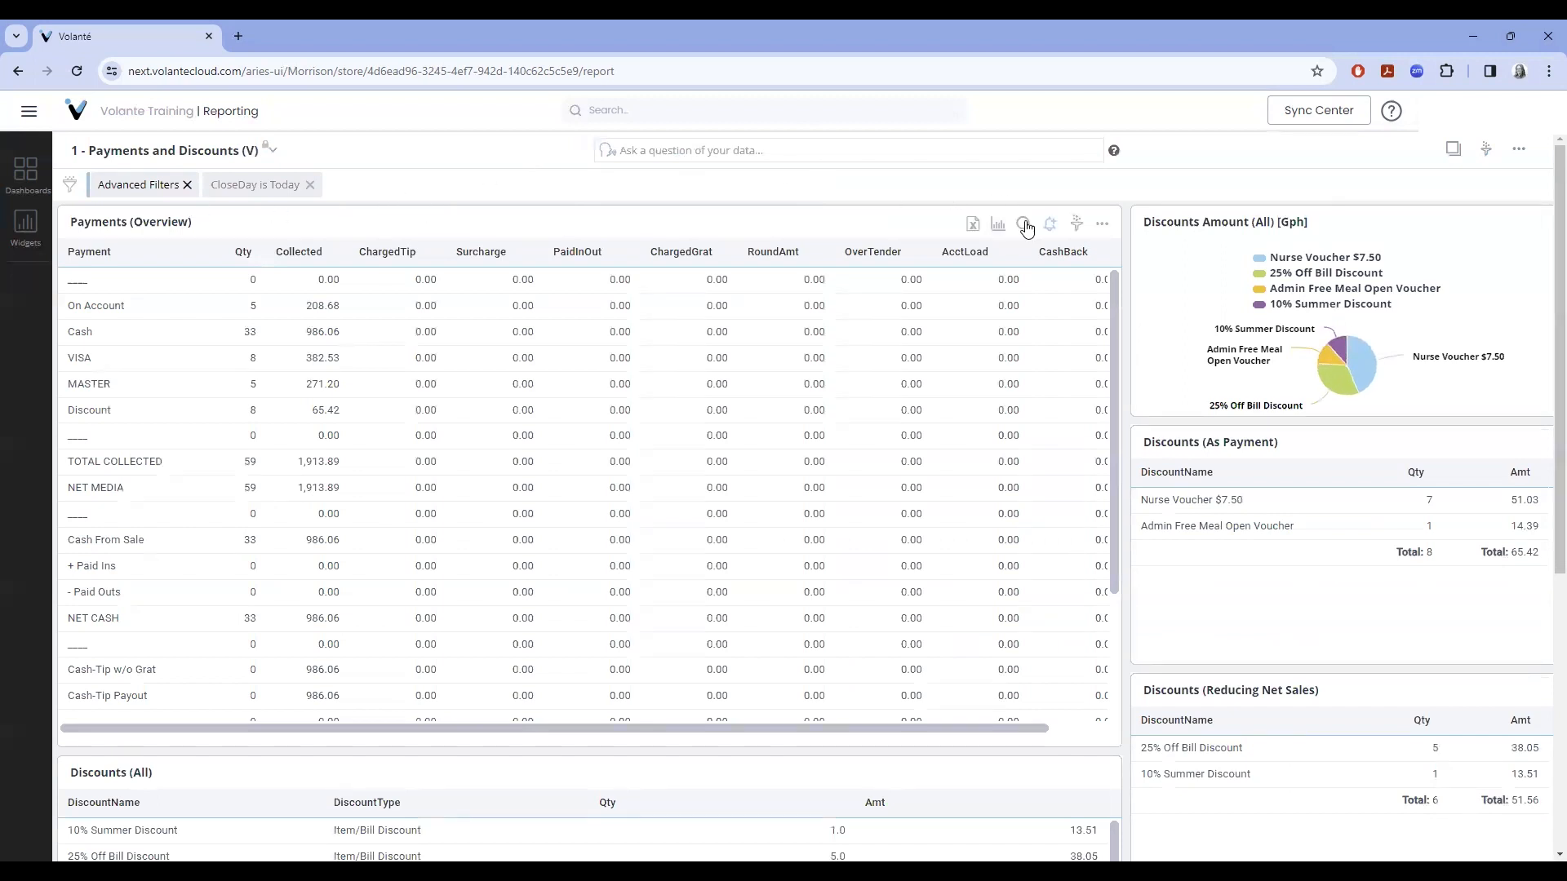
{"action": "left_click", "coordinate": [1076, 223]}
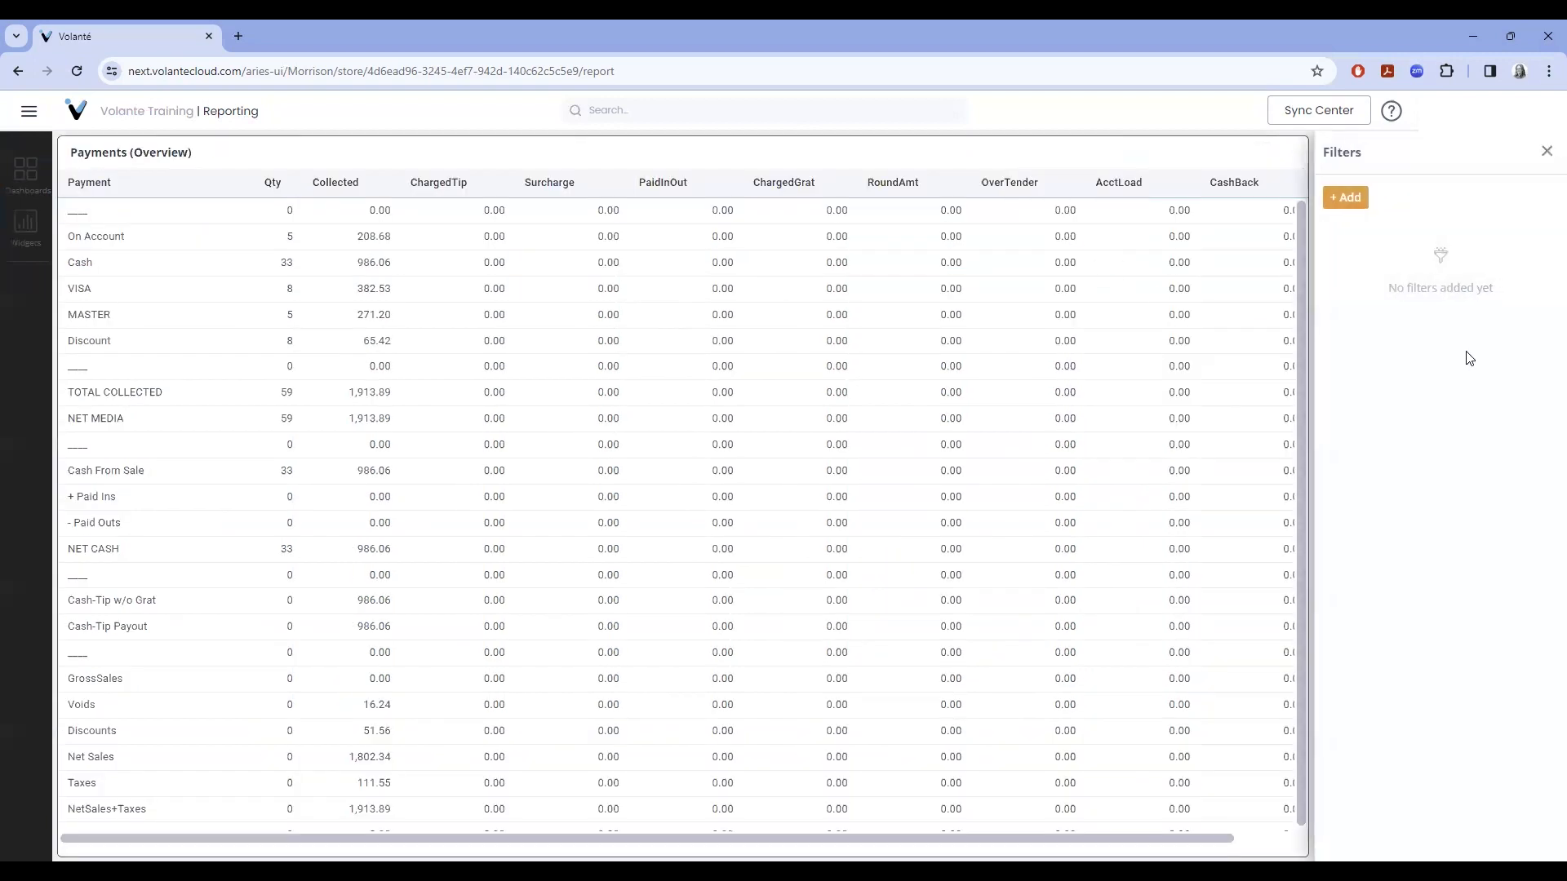
{"action": "left_click", "coordinate": [1548, 154]}
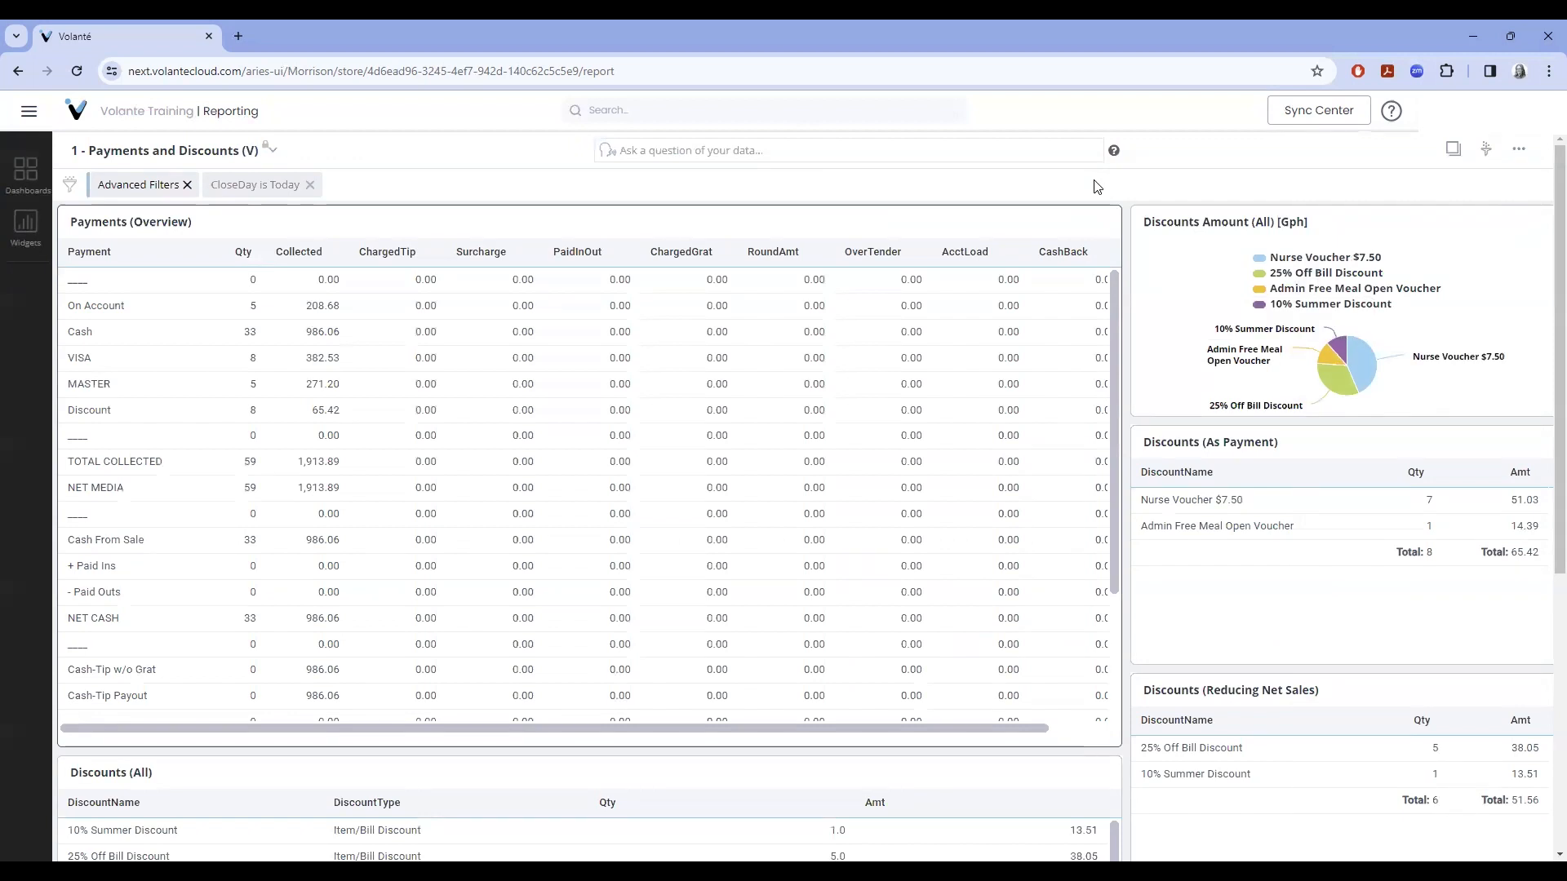